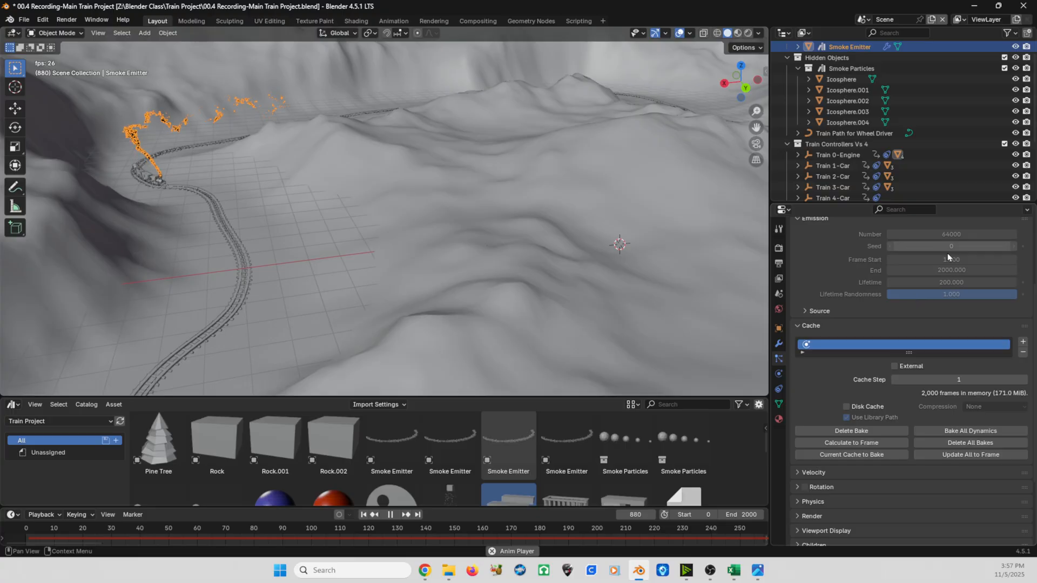
- Let the train smoke animation play while viewing the whole track, and stop playback at frame 1571
{"action": "scroll", "coordinate": [864, 300], "scroll_direction": "up", "scroll_amount": 3}
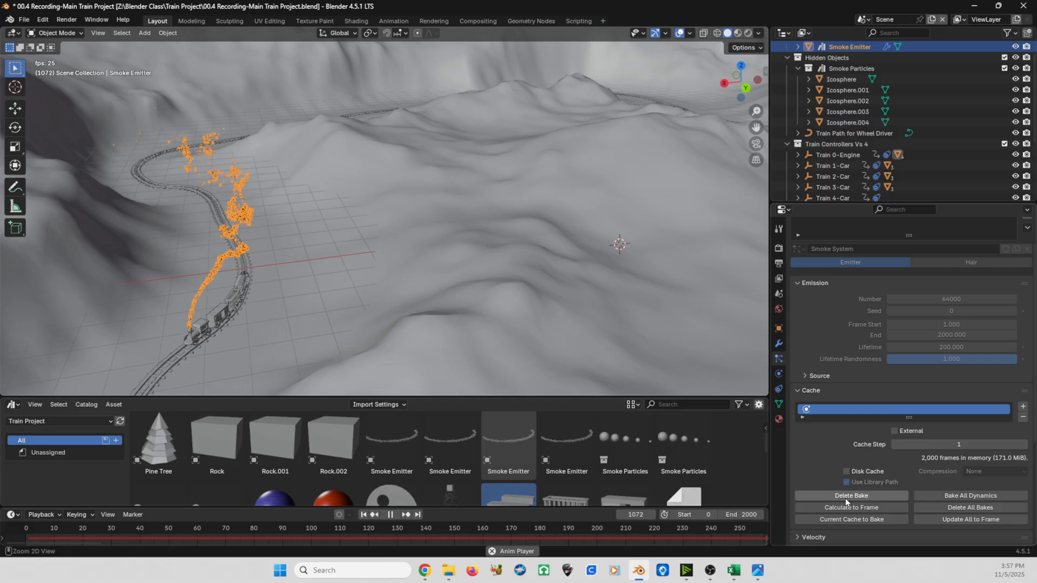
{"action": "middle_click_drag", "start_coordinate": [303, 321], "coordinate": [299, 278], "text": "shift"}
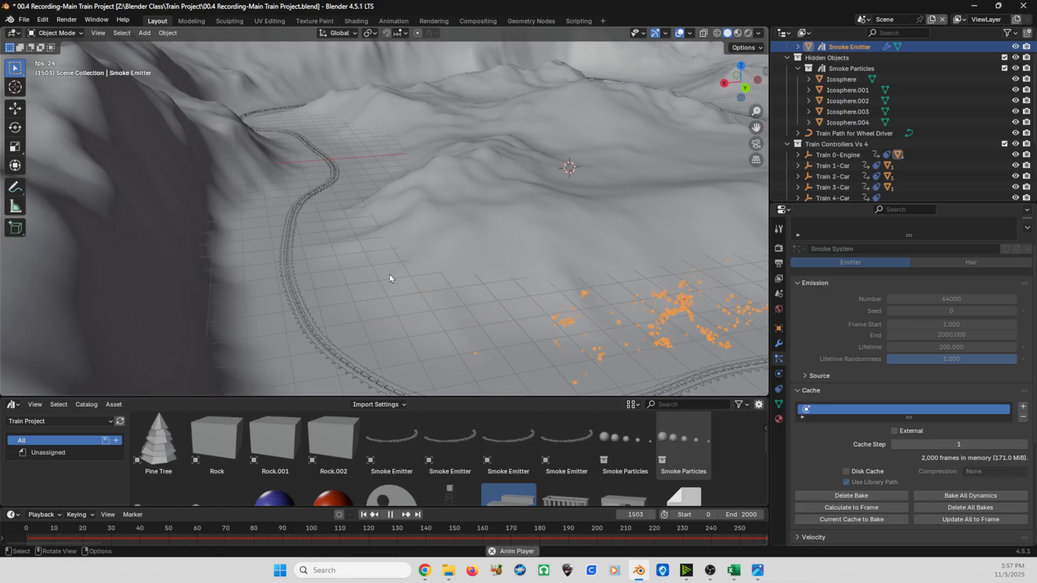
{"action": "scroll", "coordinate": [390, 274], "scroll_direction": "down", "scroll_amount": 8}
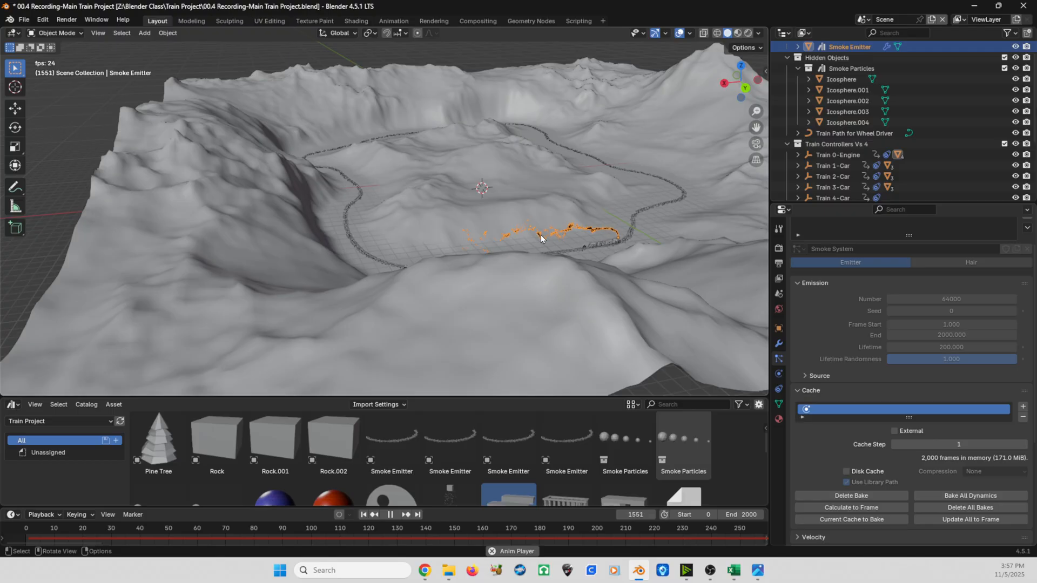
{"action": "key", "text": "space"}
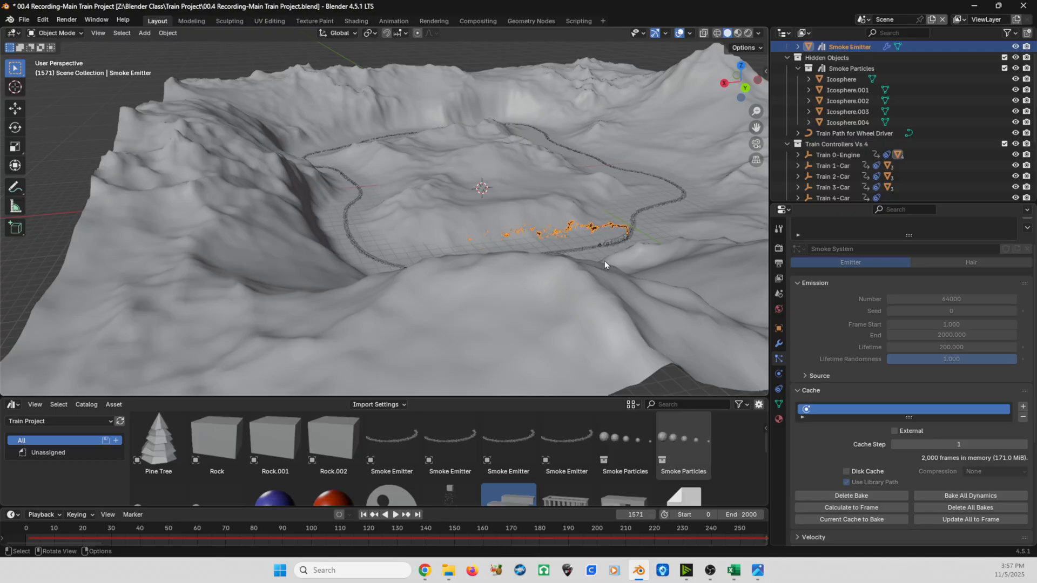
- Select the landscape together with the track piece and isolate both in local view
{"action": "scroll", "coordinate": [455, 273], "scroll_direction": "up", "scroll_amount": 8}
{"action": "scroll", "coordinate": [416, 274], "scroll_direction": "down", "scroll_amount": 6}
{"action": "middle_click_drag", "start_coordinate": [416, 274], "coordinate": [426, 264], "text": "shift"}
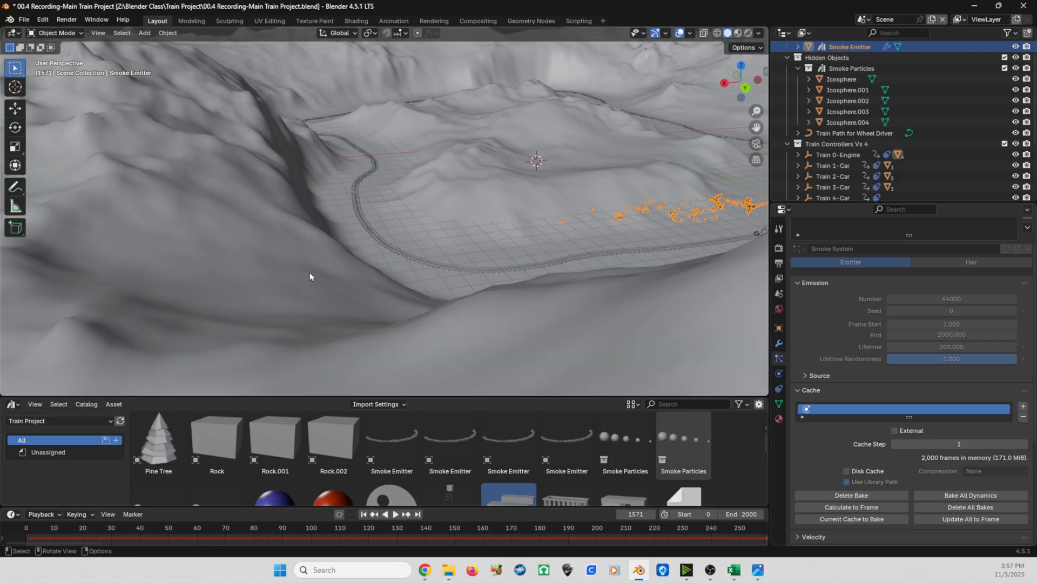
{"action": "left_click", "coordinate": [329, 273]}
{"action": "scroll", "coordinate": [289, 255], "scroll_direction": "down", "scroll_amount": 7}
{"action": "scroll", "coordinate": [310, 264], "scroll_direction": "up", "scroll_amount": 8}
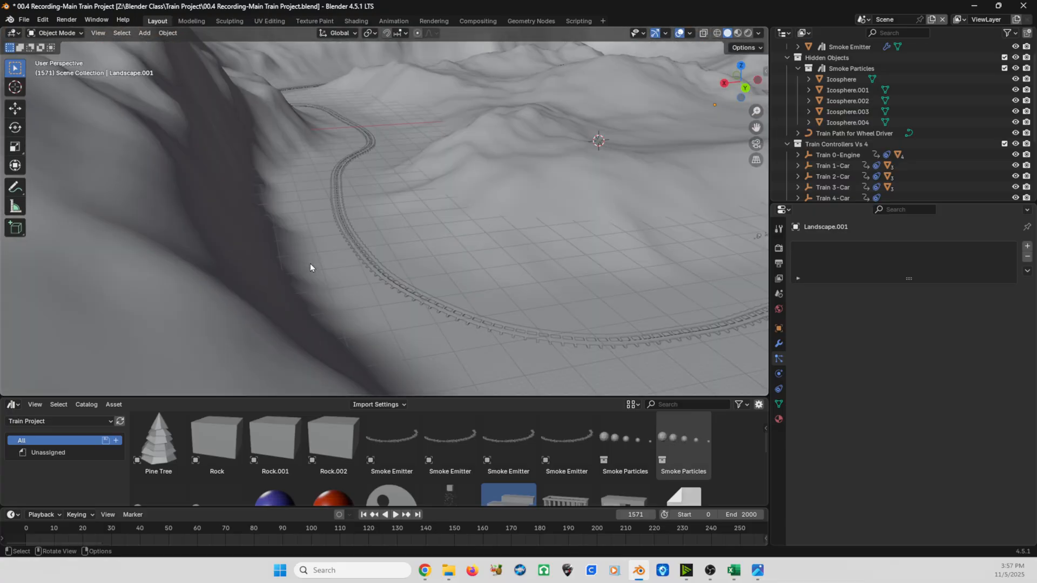
{"action": "middle_click_drag", "start_coordinate": [310, 264], "coordinate": [348, 263], "text": "shift"}
{"action": "scroll", "coordinate": [348, 263], "scroll_direction": "up", "scroll_amount": 4}
{"action": "left_click", "coordinate": [498, 229]}
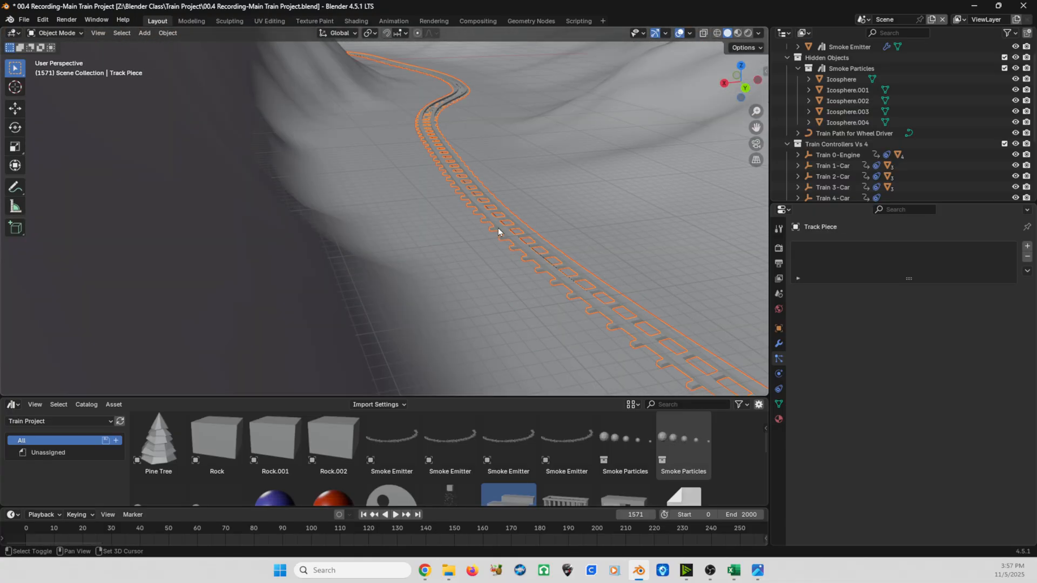
{"action": "scroll", "coordinate": [498, 229], "scroll_direction": "down", "scroll_amount": 6}
{"action": "scroll", "coordinate": [498, 229], "scroll_direction": "down", "scroll_amount": 3}
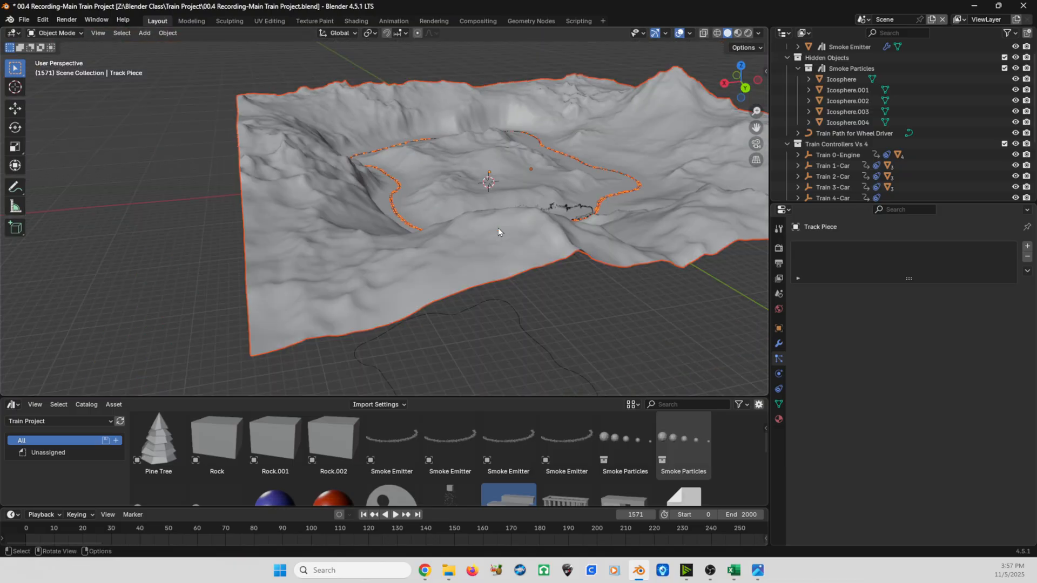
{"action": "key", "text": "KP_Divide"}
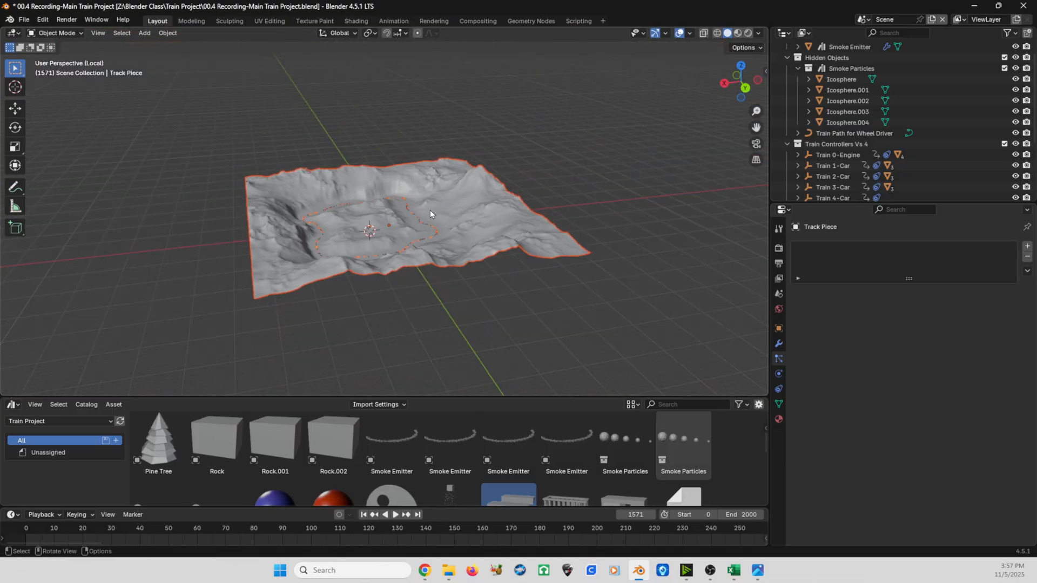
- Duplicate only the landscape and place the copy about 110 m below the original along the Z axis
{"action": "middle_click_drag", "start_coordinate": [410, 221], "coordinate": [444, 238]}
{"action": "scroll", "coordinate": [444, 238], "scroll_direction": "up", "scroll_amount": 1}
{"action": "left_click", "coordinate": [612, 124]}
{"action": "middle_click_drag", "start_coordinate": [534, 181], "coordinate": [463, 160]}
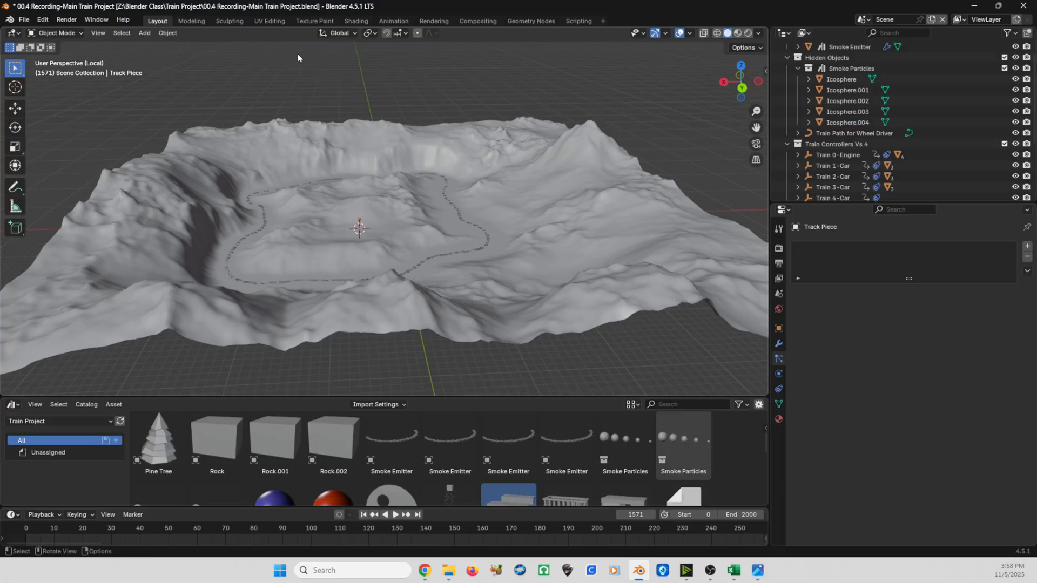
{"action": "left_click", "coordinate": [612, 187]}
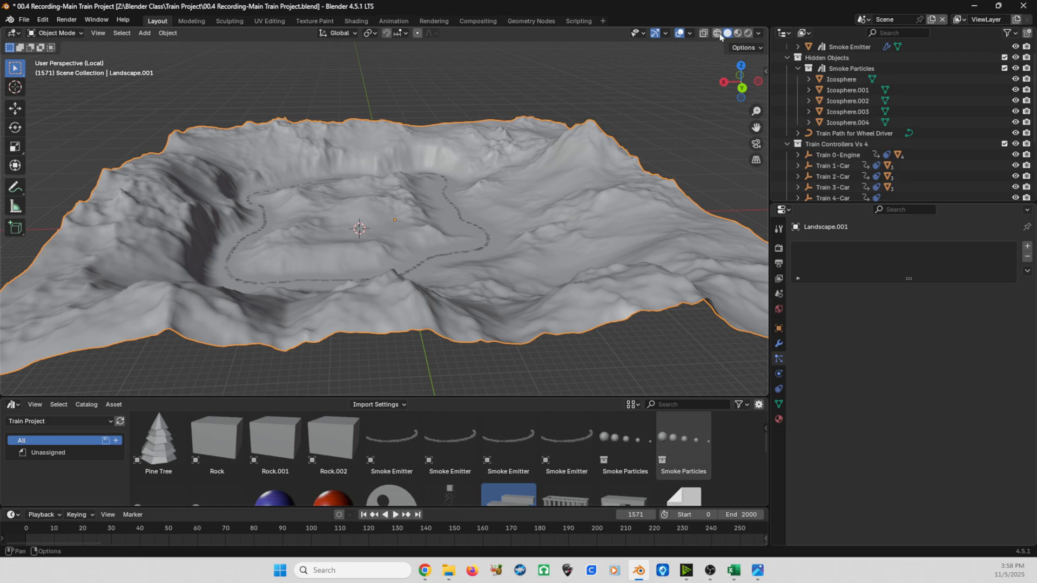
{"action": "middle_click_drag", "start_coordinate": [296, 181], "coordinate": [362, 235]}
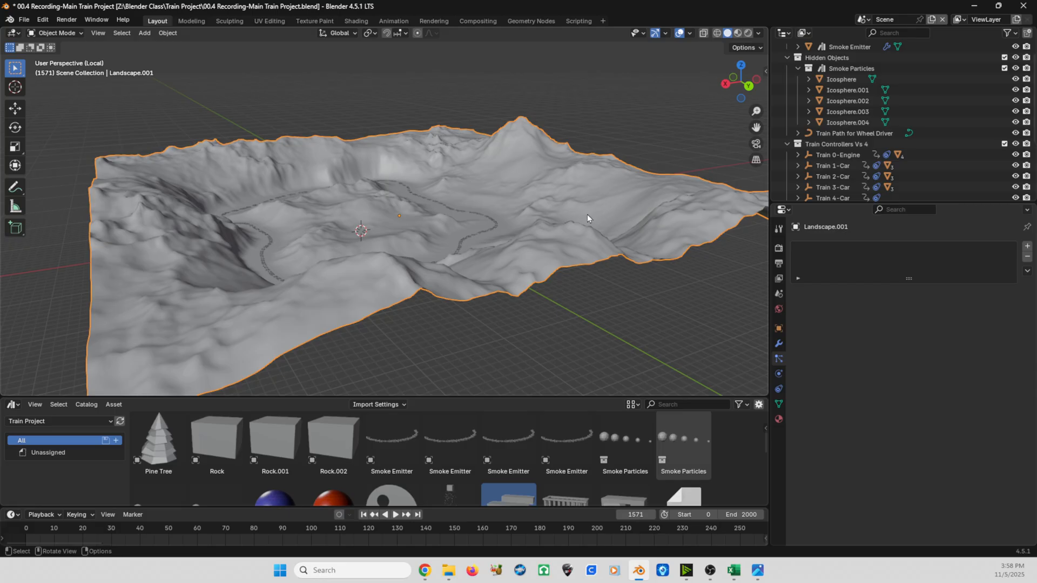
{"action": "middle_click_drag", "start_coordinate": [588, 214], "coordinate": [520, 173]}
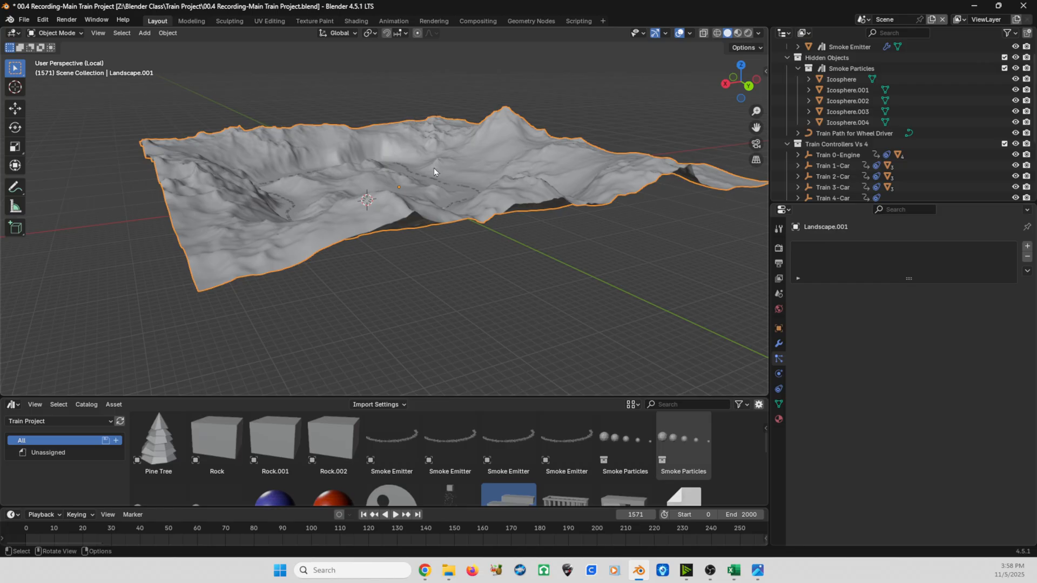
{"action": "key", "text": "shift+d"}
{"action": "key", "text": "z"}
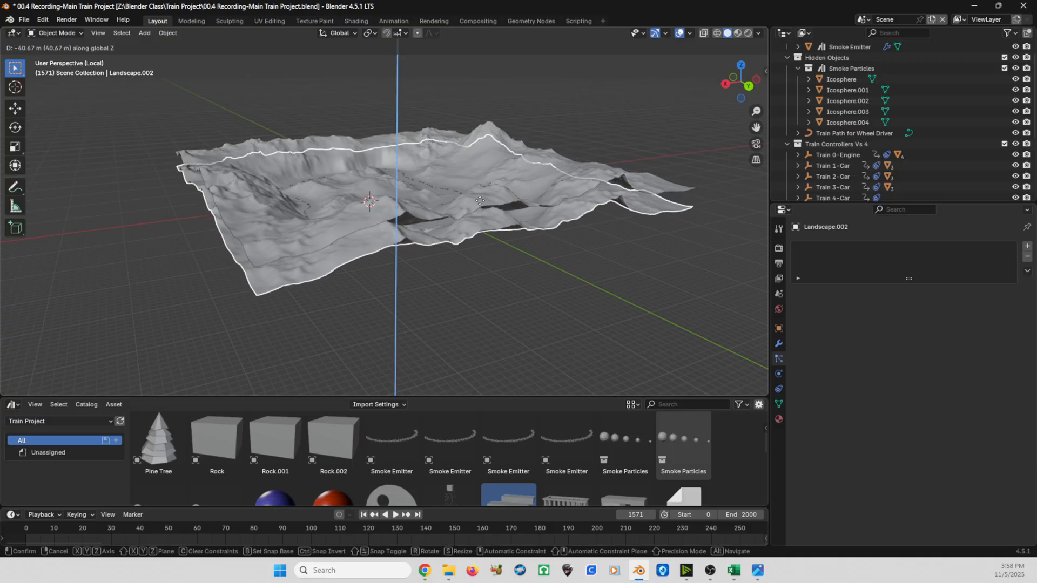
{"action": "left_click", "coordinate": [484, 230]}
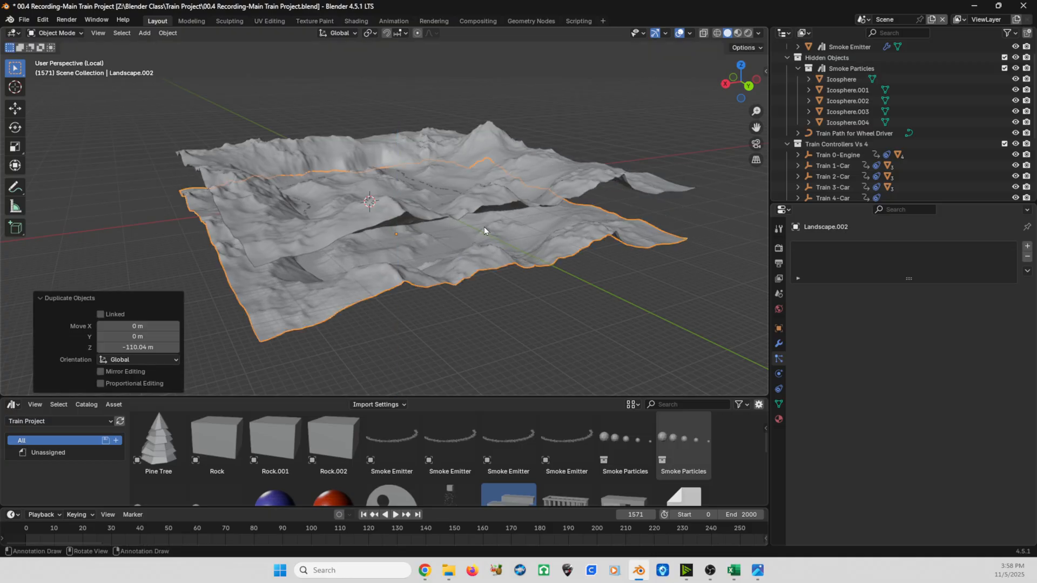
- Repeat the downward duplication twice to stack two more landscape copies, and select each copy to check it
{"action": "key", "text": "shift+r"}
{"action": "key", "text": "shift+r"}
{"action": "mouse_move", "coordinate": [484, 230]}
{"action": "middle_mouse_down"}
{"action": "mouse_move", "coordinate": [430, 214]}
{"action": "mouse_move", "coordinate": [474, 231]}
{"action": "middle_mouse_up"}
{"action": "left_click", "coordinate": [555, 254]}
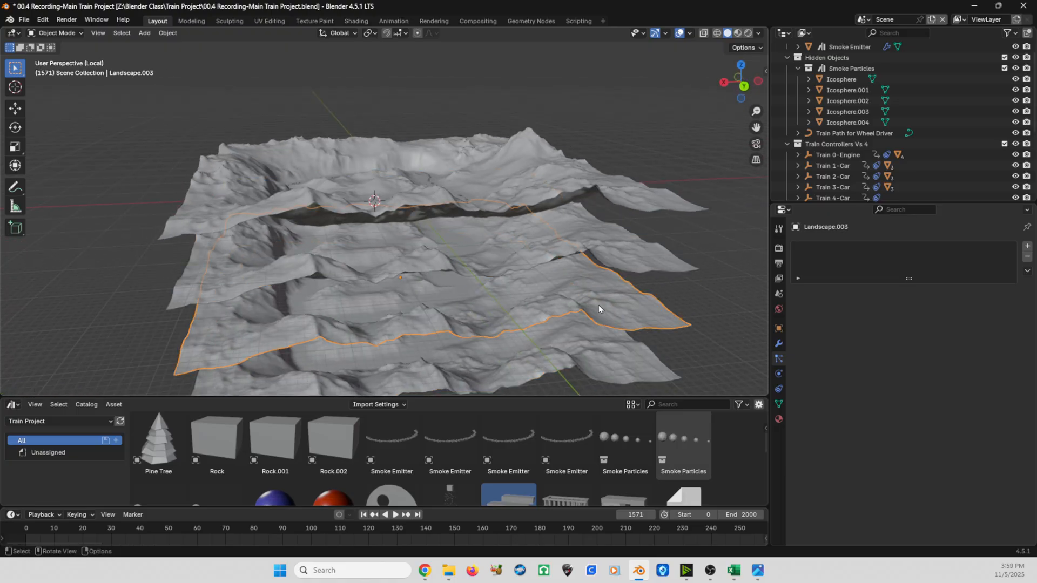
{"action": "left_click", "coordinate": [608, 345]}
{"action": "left_click", "coordinate": [639, 278]}
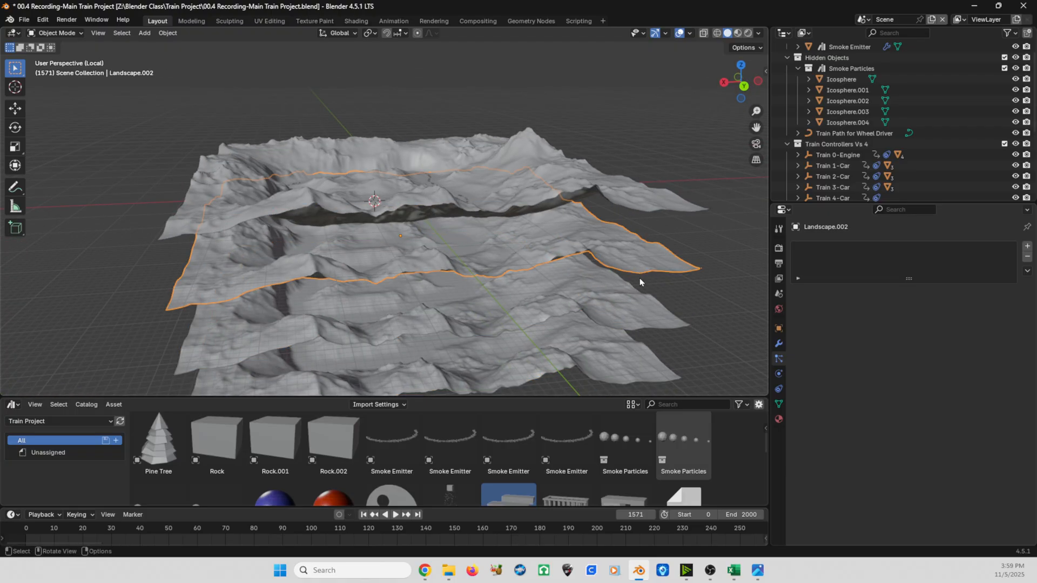
{"action": "left_click", "coordinate": [644, 308]}
{"action": "left_click", "coordinate": [636, 378]}
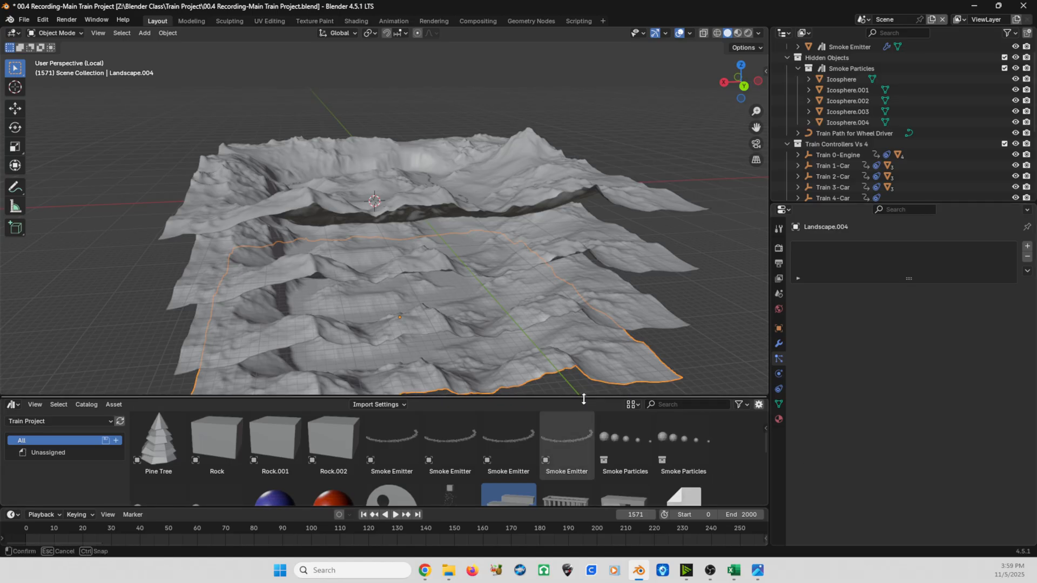
- Enlarge the asset browser and apply the Object Scatter using Weight Paint asset to the first copy, Landscape.002
{"action": "left_click_drag", "start_coordinate": [580, 398], "coordinate": [575, 318]}
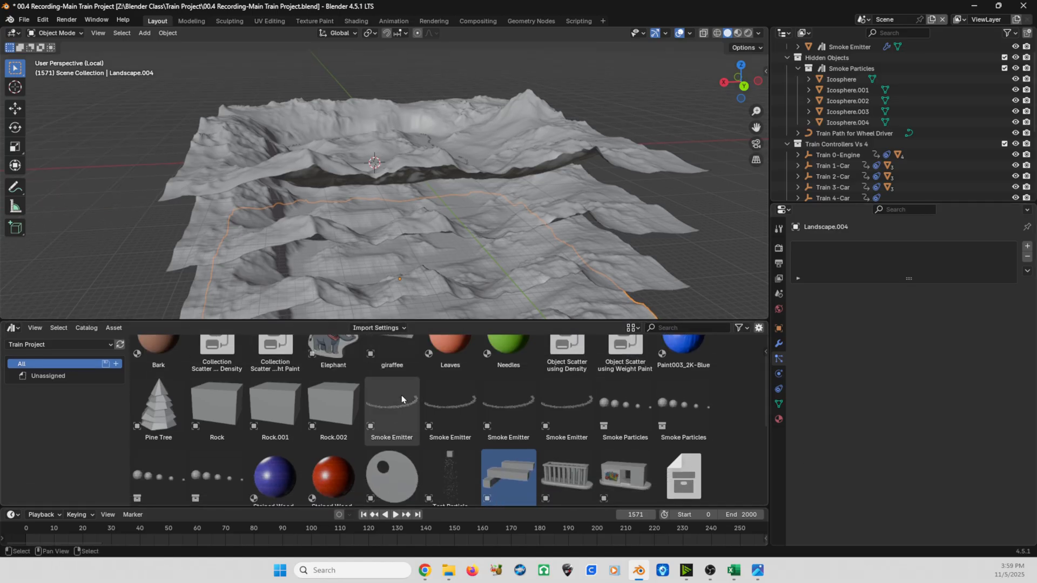
{"action": "scroll", "coordinate": [544, 412], "scroll_direction": "up", "scroll_amount": 2}
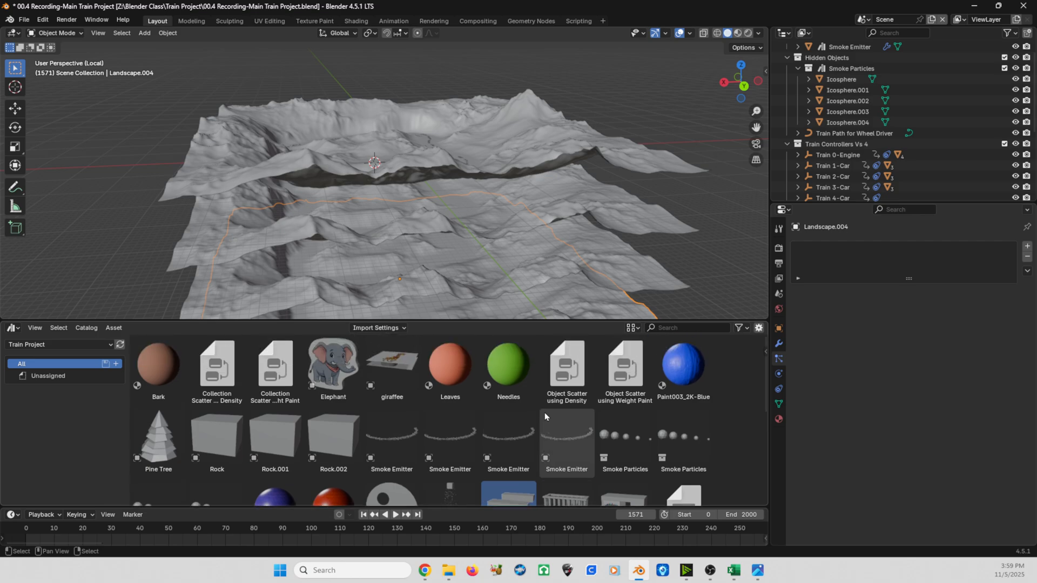
{"action": "left_click", "coordinate": [636, 368]}
{"action": "mouse_move", "coordinate": [635, 367]}
{"action": "left_mouse_down"}
{"action": "mouse_move", "coordinate": [700, 302]}
{"action": "mouse_move", "coordinate": [702, 237]}
{"action": "mouse_move", "coordinate": [653, 214]}
{"action": "left_mouse_up"}
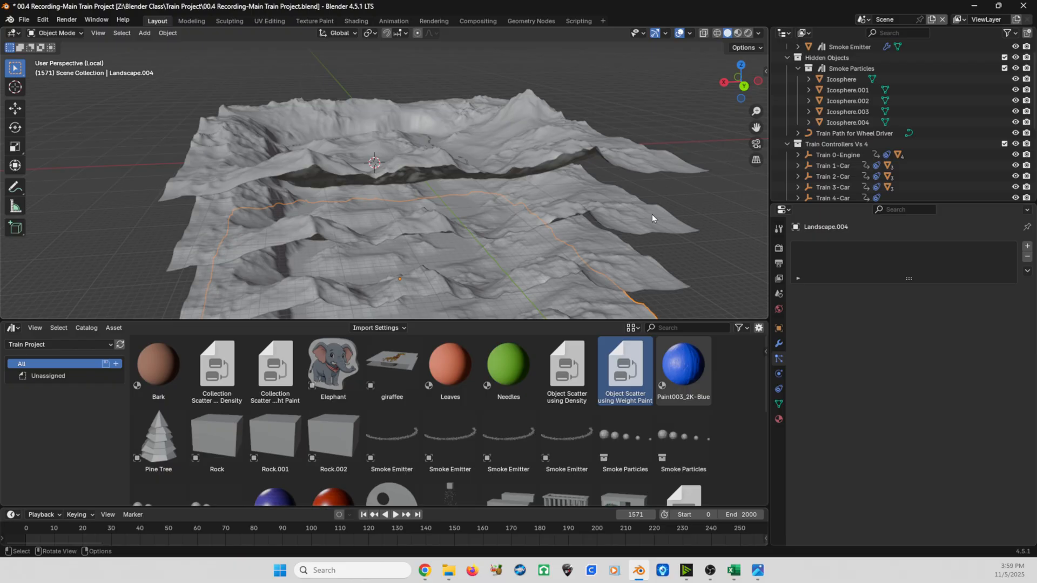
{"action": "left_click", "coordinate": [653, 217]}
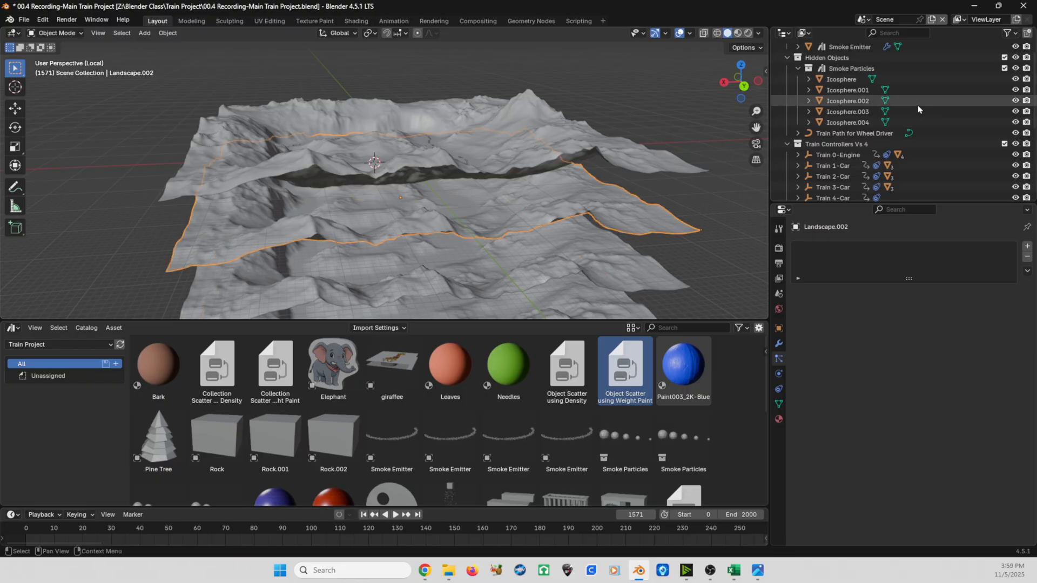
- Rename the original terrain object Landscape.001 as Landscape
{"action": "scroll", "coordinate": [912, 108], "scroll_direction": "down", "scroll_amount": 6}
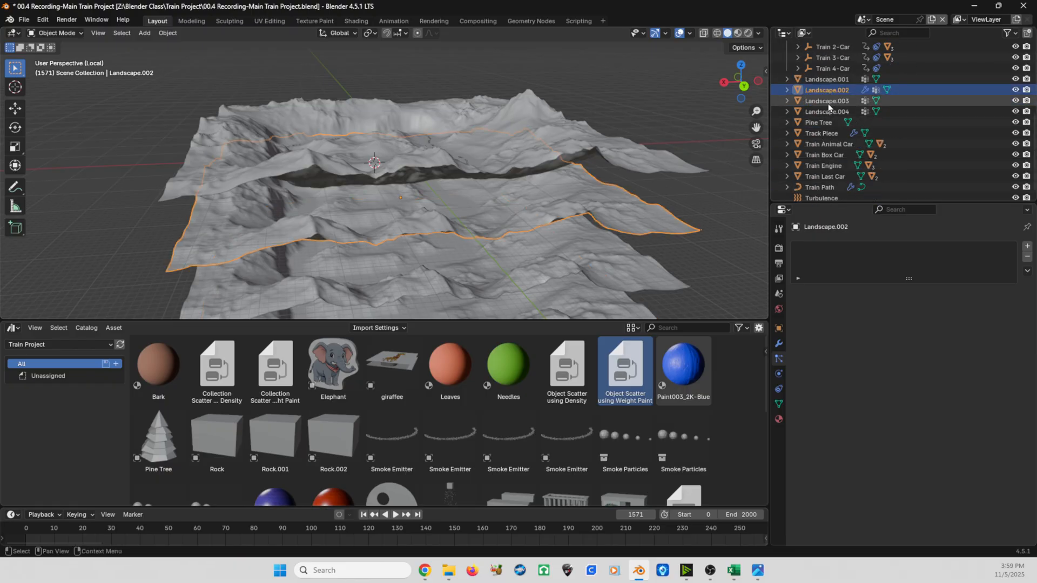
{"action": "left_click", "coordinate": [822, 80]}
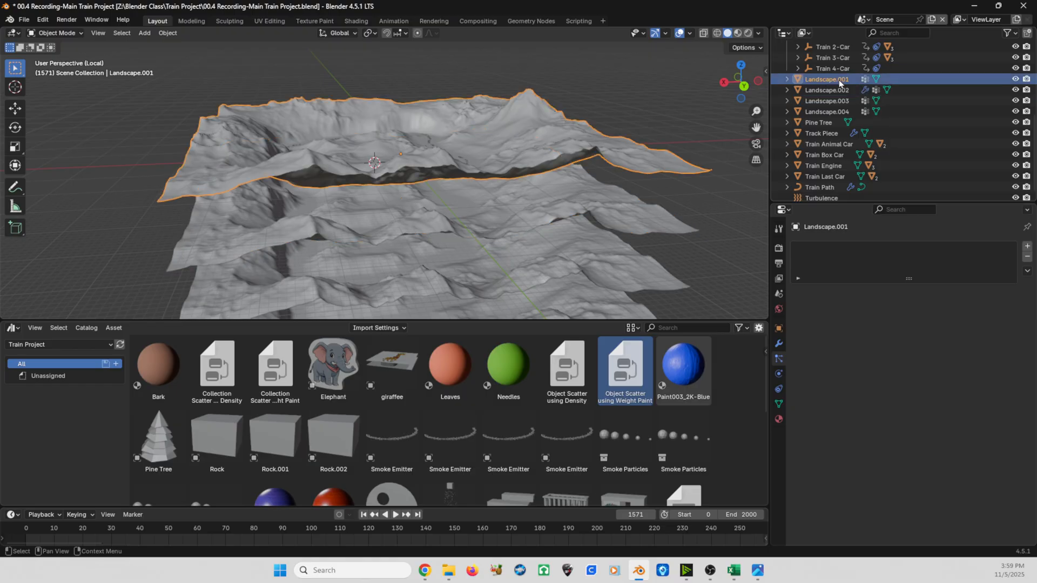
{"action": "scroll", "coordinate": [840, 82], "scroll_direction": "up", "scroll_amount": 2}
{"action": "double_click", "coordinate": [839, 115]}
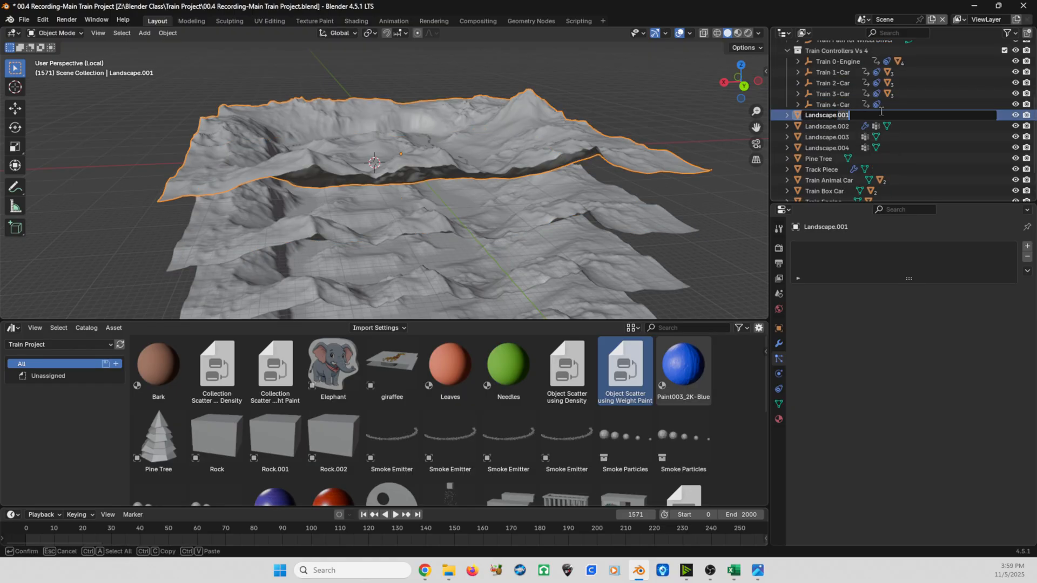
{"action": "key", "text": "BackSpace"}
{"action": "key", "text": "BackSpace"}
{"action": "key", "text": "BackSpace"}
{"action": "key", "text": "BackSpace"}
{"action": "key", "text": "Return"}
- Rename the object Landscape.002 as Landscape-Pine Trees
{"action": "double_click", "coordinate": [822, 126]}
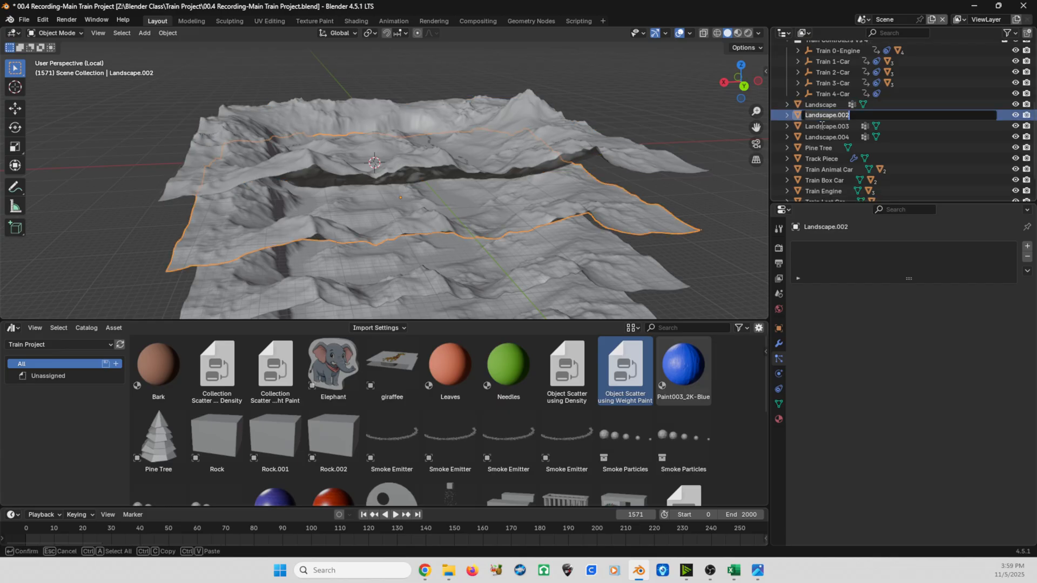
{"action": "key", "text": "ctrl+a"}
{"action": "key", "text": "BackSpace"}
{"action": "type", "text": "Landscape-Pine Trees"}
{"action": "key", "text": "Return"}
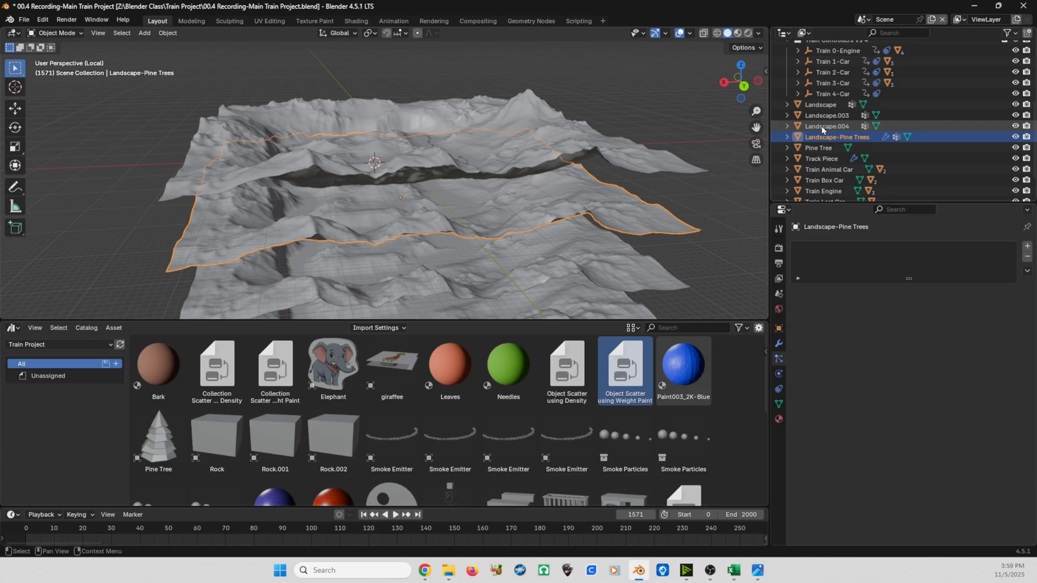
- Rename the object Landscape.003 as Landscape-Tree Collection
{"action": "double_click", "coordinate": [822, 115]}
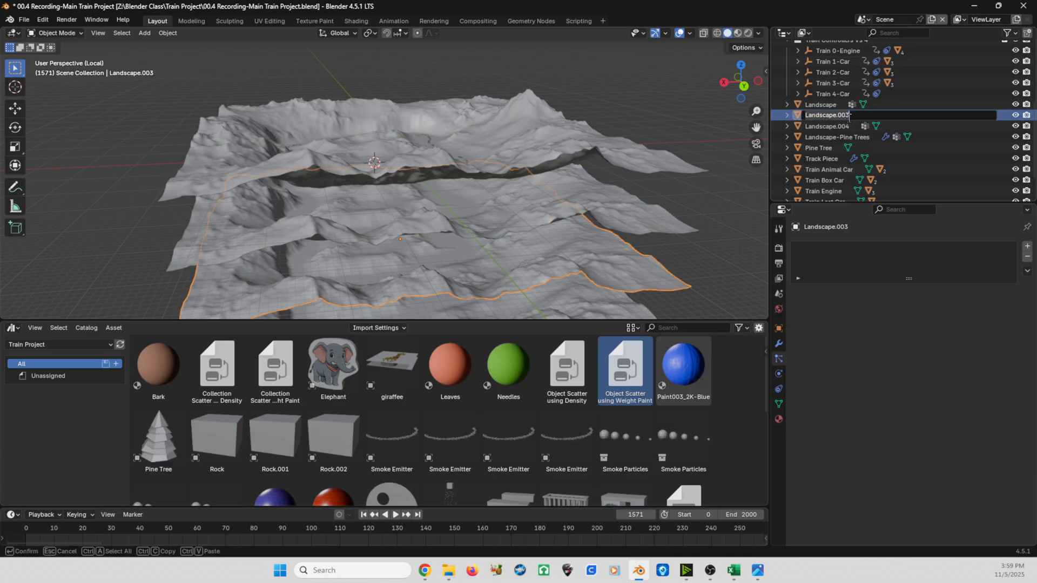
{"action": "key", "text": "BackSpace"}
{"action": "key", "text": "BackSpace"}
{"action": "key", "text": "BackSpace"}
{"action": "key", "text": "BackSpace"}
{"action": "type", "text": "-Tree Collection"}
{"action": "key", "text": "Return"}
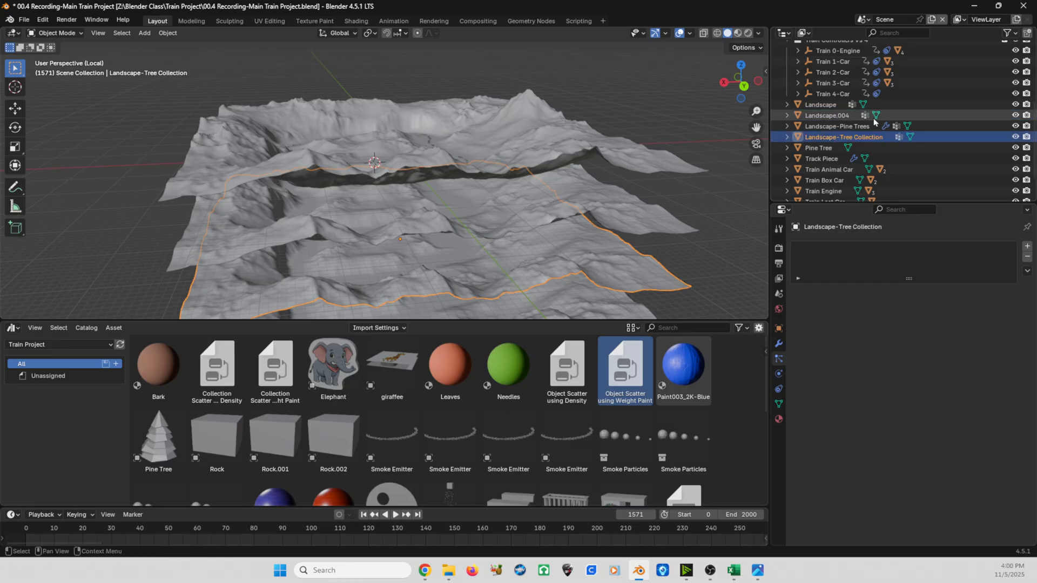
- Rename the object Landscape.004 as Landscape-Rocks
{"action": "double_click", "coordinate": [824, 115]}
{"action": "left_click_drag", "start_coordinate": [836, 115], "coordinate": [913, 122]}
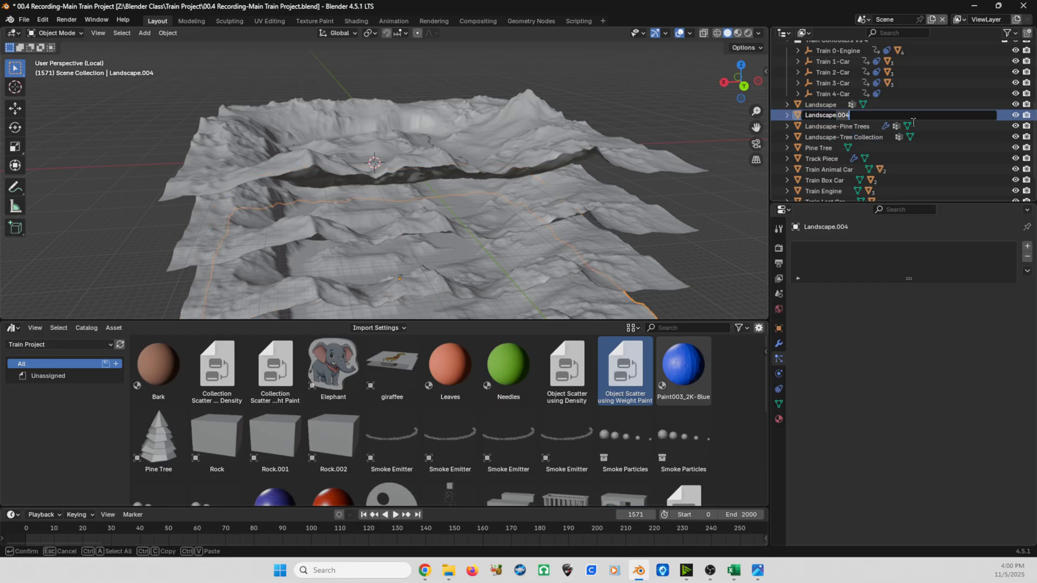
{"action": "key", "text": "BackSpace"}
{"action": "type", "text": "-Rocks"}
{"action": "key", "text": "Return"}
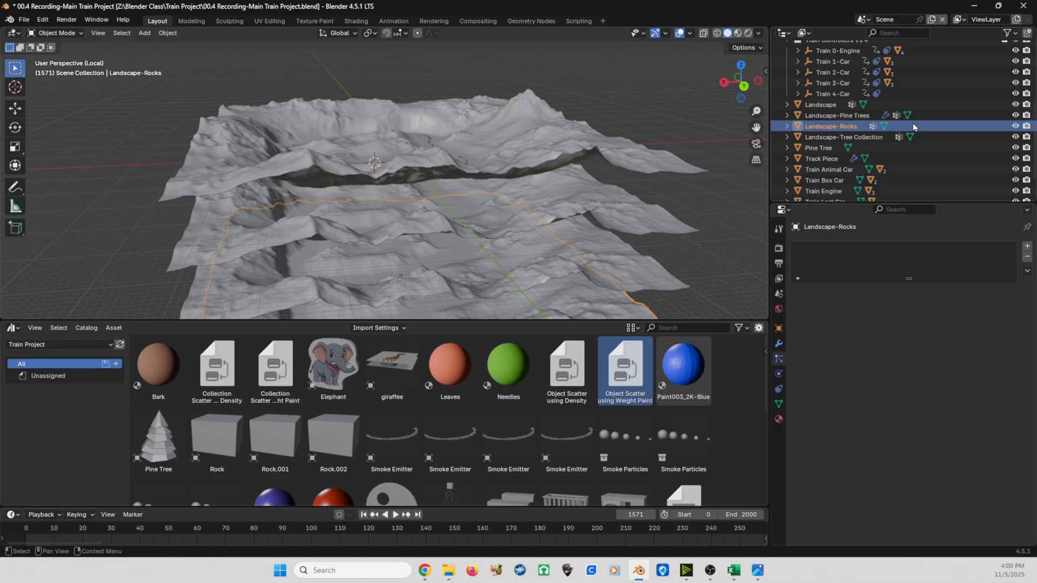
- Apply the Collection Scatter using Weight Paint asset to the Landscape-Tree Collection terrain, the second copy below the original
{"action": "left_click", "coordinate": [608, 200]}
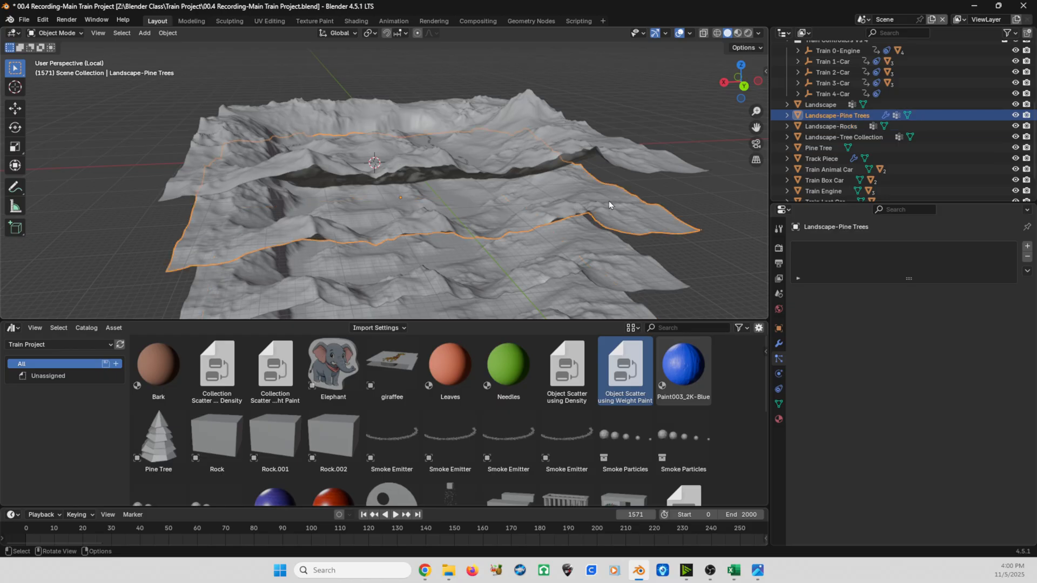
{"action": "key", "text": "c"}
{"action": "key", "text": "ctrl"}
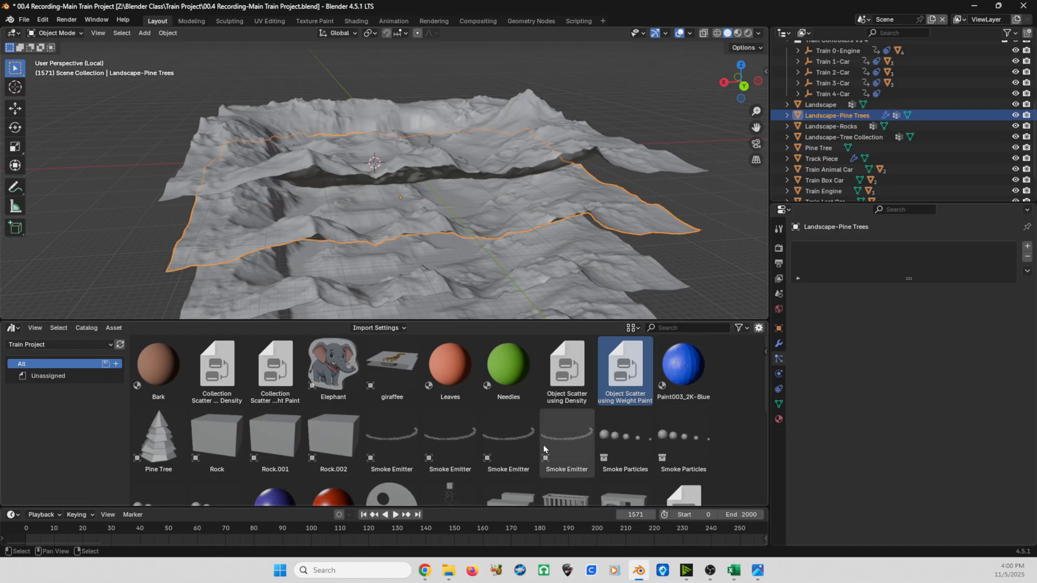
{"action": "key", "text": "ctrl"}
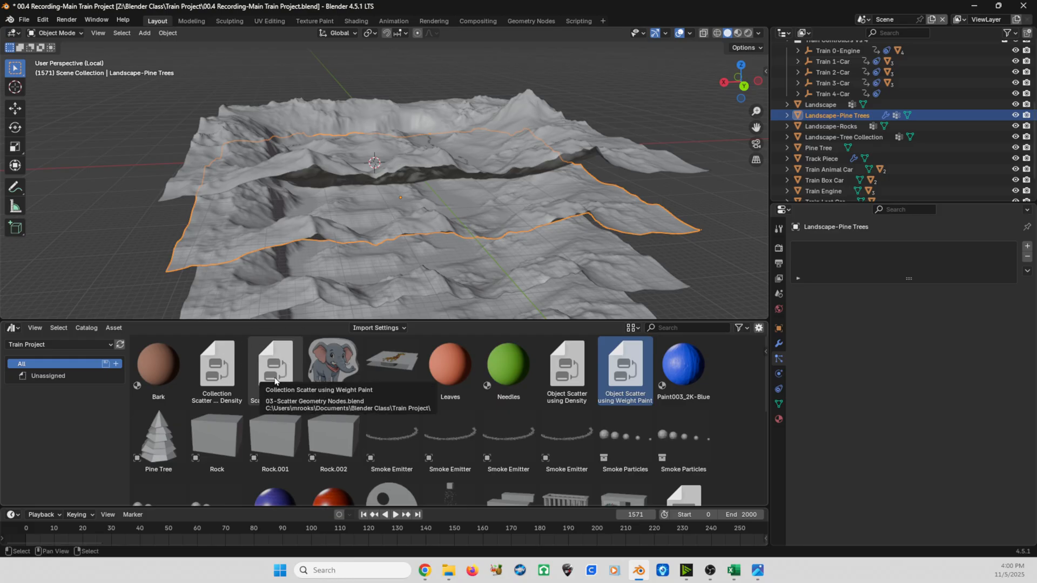
{"action": "key", "text": "ctrl"}
{"action": "mouse_move", "coordinate": [275, 378]}
{"action": "left_mouse_down"}
{"action": "mouse_move", "coordinate": [311, 346]}
{"action": "mouse_move", "coordinate": [629, 345]}
{"action": "mouse_move", "coordinate": [655, 308]}
{"action": "mouse_move", "coordinate": [652, 272]}
{"action": "left_mouse_up"}
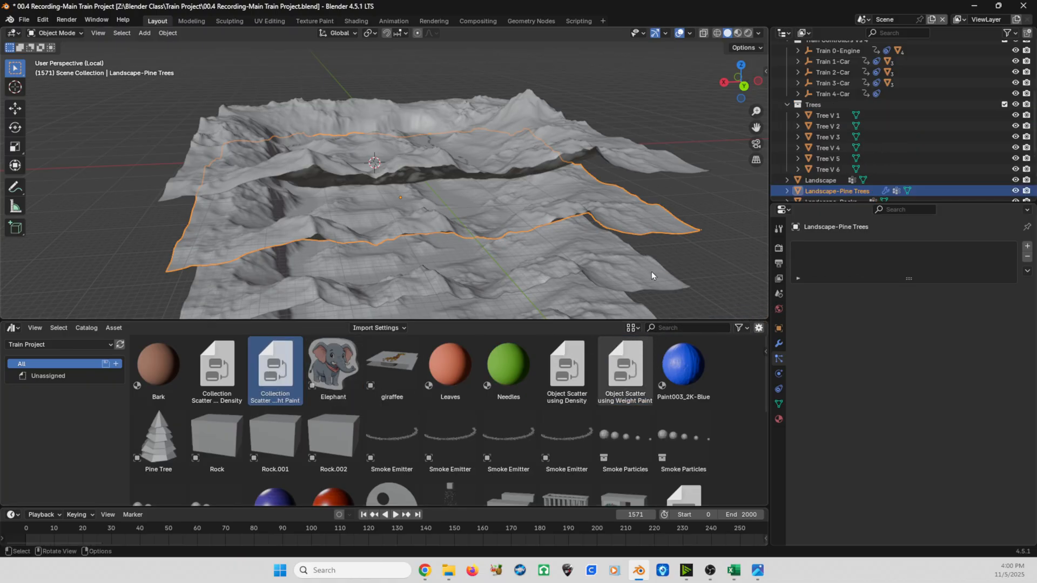
- Apply the Collection Scatter using Weight Paint asset to the Landscape-Rocks terrain, the lowest copy in the stack
{"action": "scroll", "coordinate": [902, 128], "scroll_direction": "down", "scroll_amount": 2}
{"action": "scroll", "coordinate": [902, 128], "scroll_direction": "down", "scroll_amount": 2}
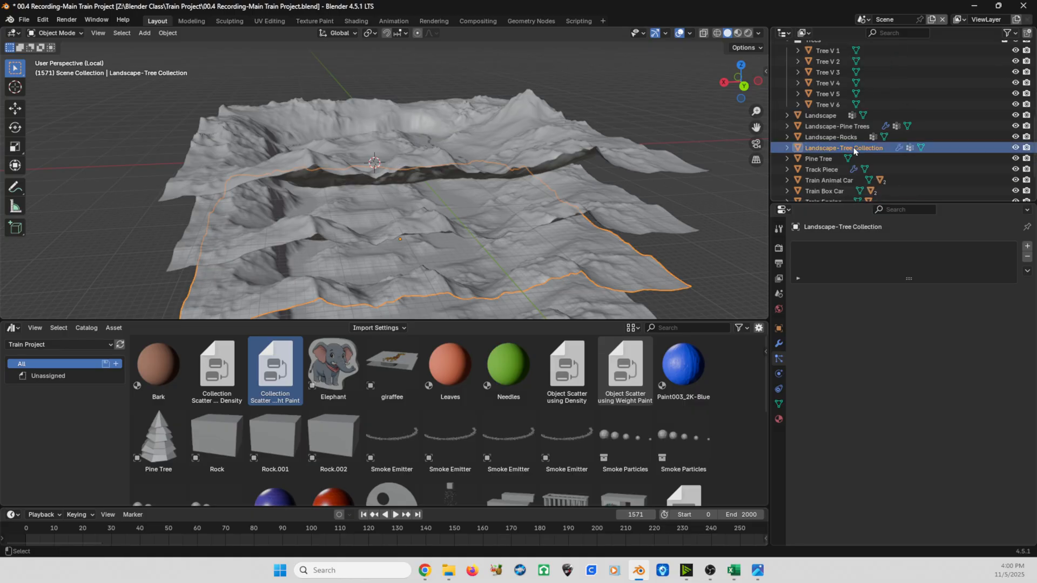
{"action": "middle_click_drag", "start_coordinate": [650, 238], "coordinate": [584, 210]}
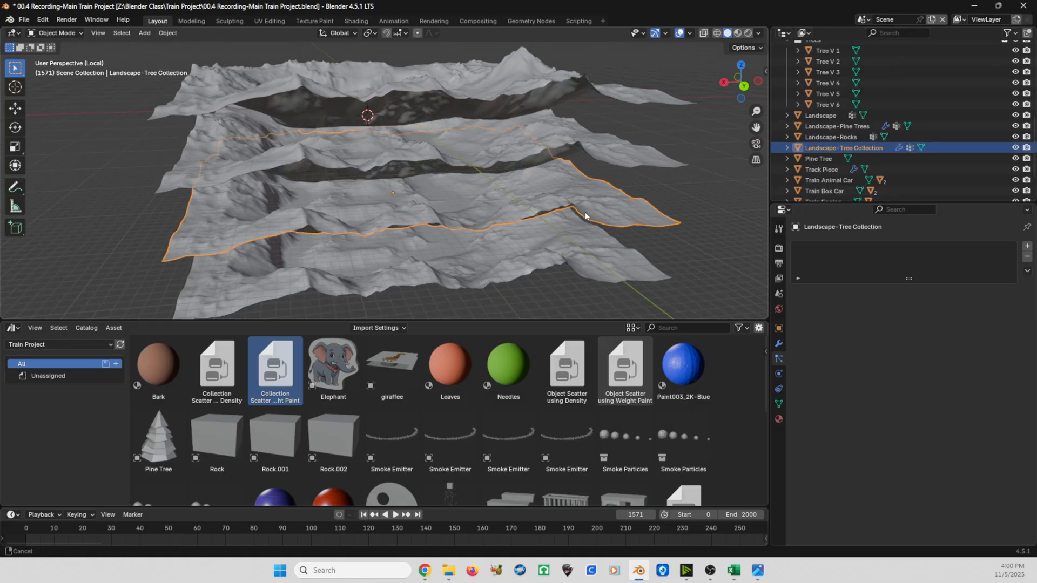
{"action": "left_click", "coordinate": [599, 255]}
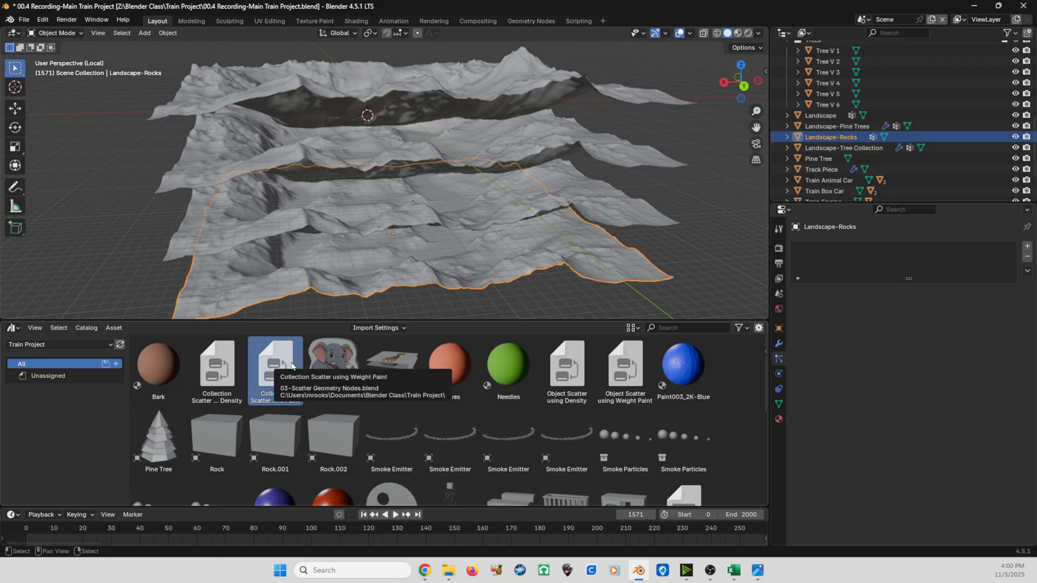
{"action": "mouse_move", "coordinate": [275, 372]}
{"action": "left_mouse_down"}
{"action": "mouse_move", "coordinate": [324, 342]}
{"action": "mouse_move", "coordinate": [598, 263]}
{"action": "left_mouse_up"}
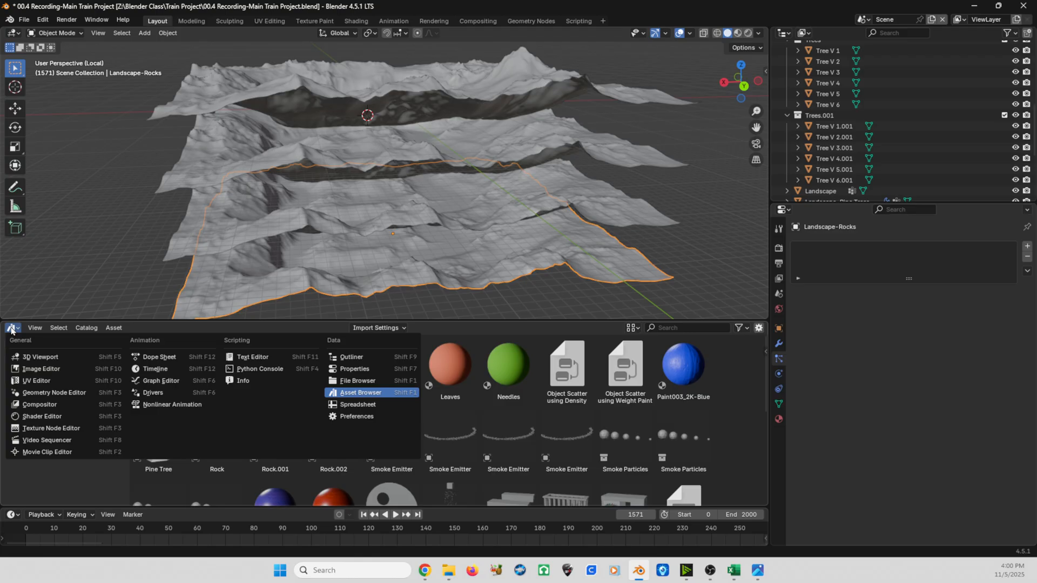
- Replace the asset browser with the Geometry Node Editor and check the scatter node groups of the Pine Trees and Tree Collection landscapes
{"action": "left_click", "coordinate": [36, 394]}
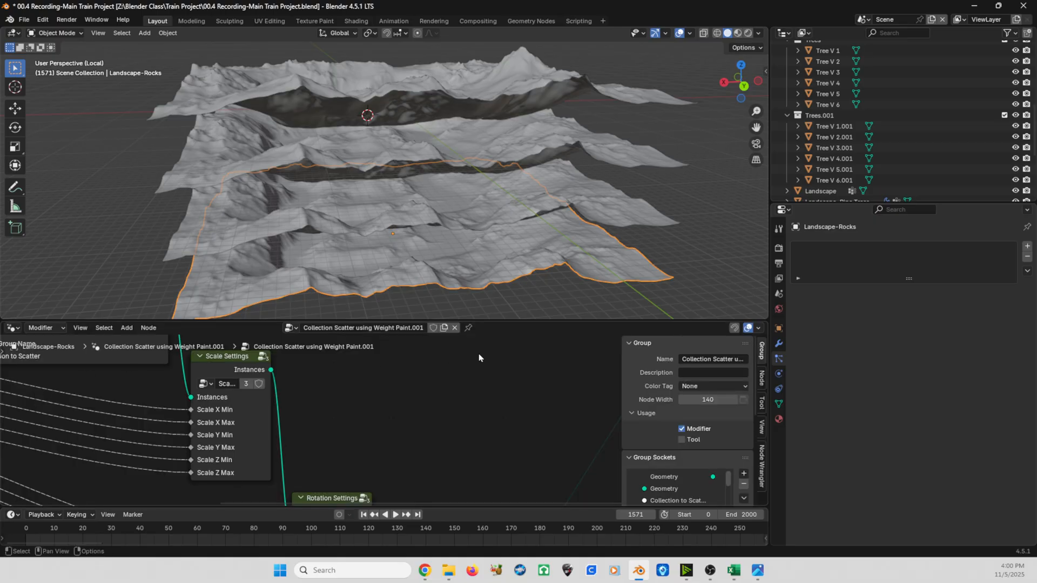
{"action": "left_click", "coordinate": [553, 146]}
{"action": "key", "text": "ctrl"}
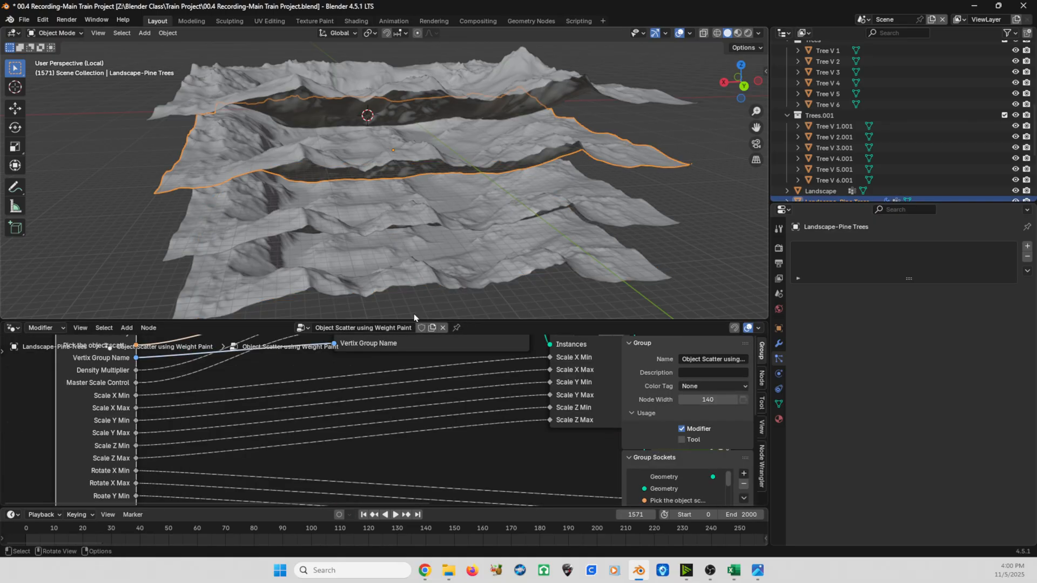
{"action": "key", "text": "ctrl"}
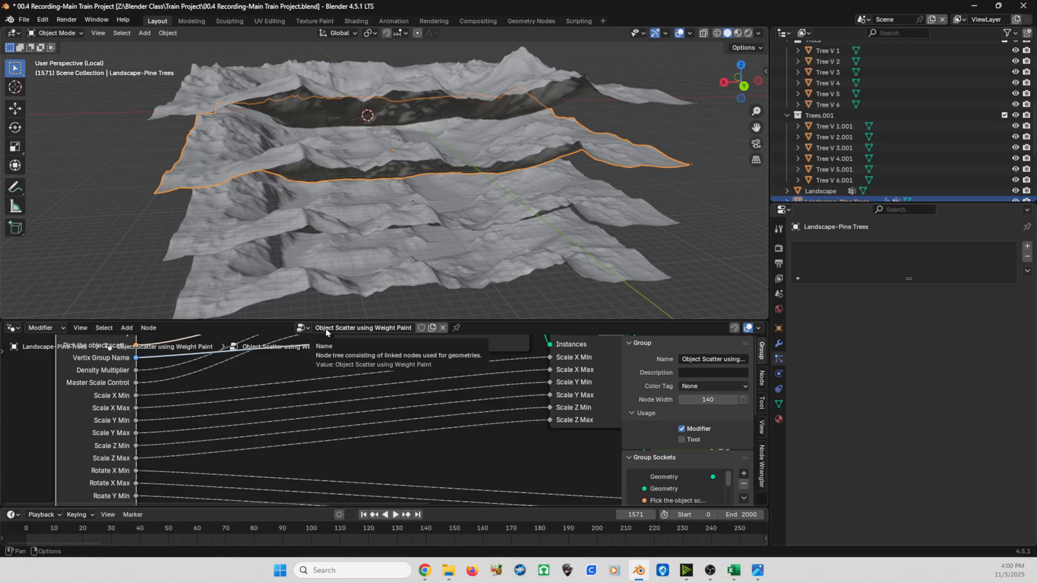
{"action": "left_click", "coordinate": [641, 216]}
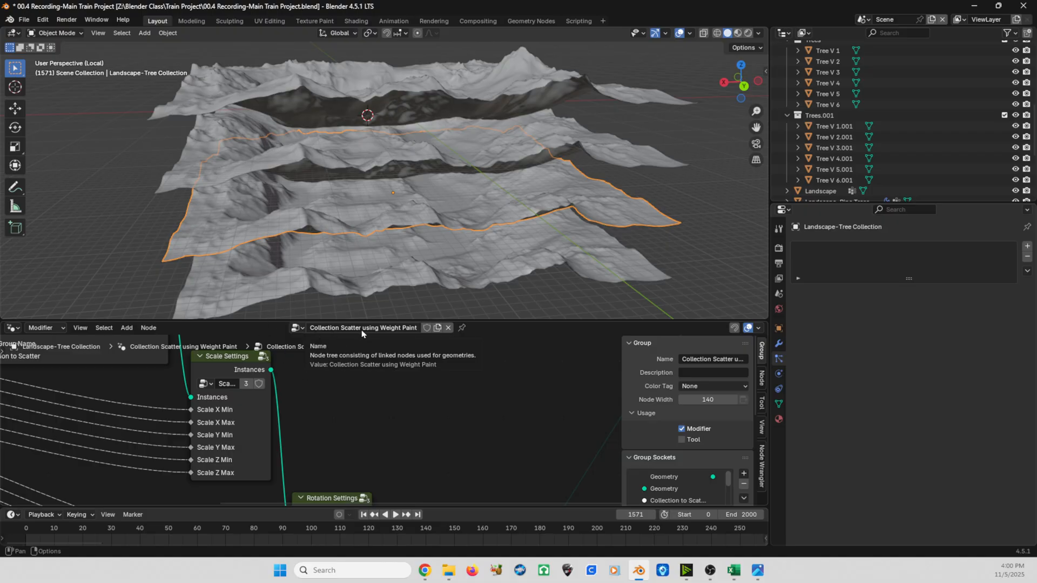
- Rename the Landscape-Rocks geometry node group as Rocks-Collection Scatter using Weight Paint
{"action": "left_click", "coordinate": [640, 267]}
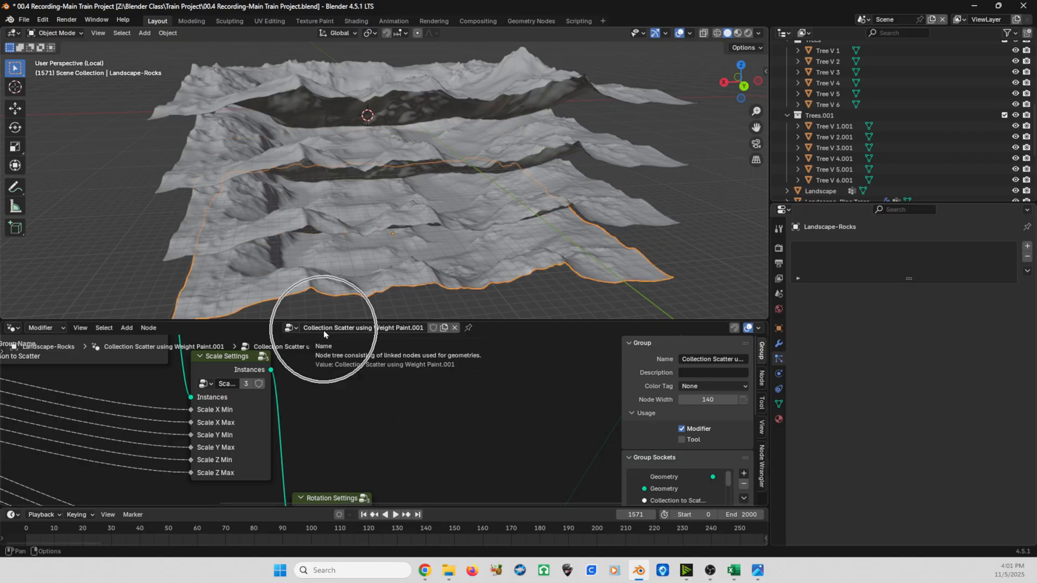
{"action": "left_click", "coordinate": [414, 327]}
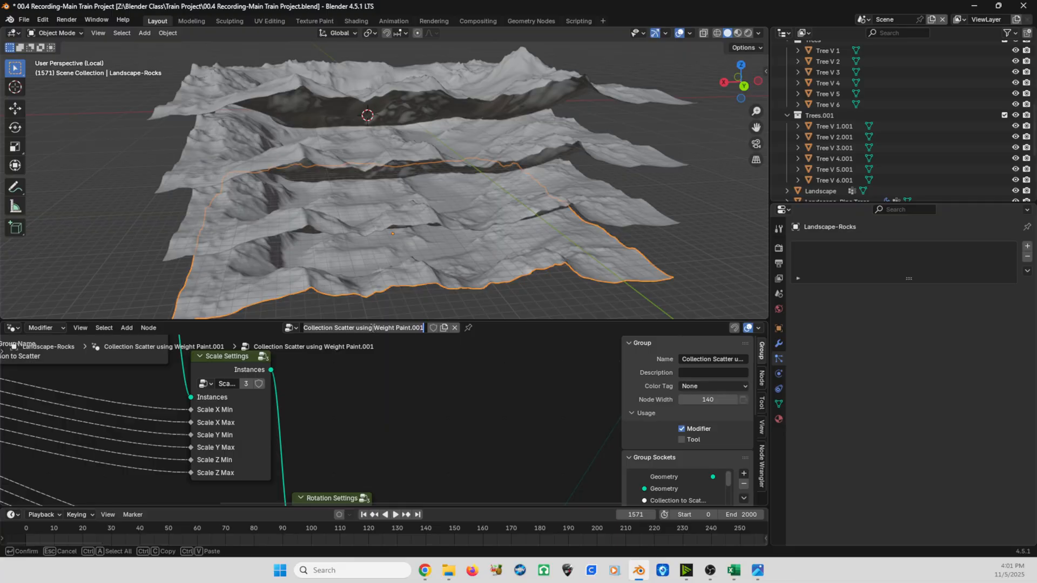
{"action": "left_click", "coordinate": [412, 327]}
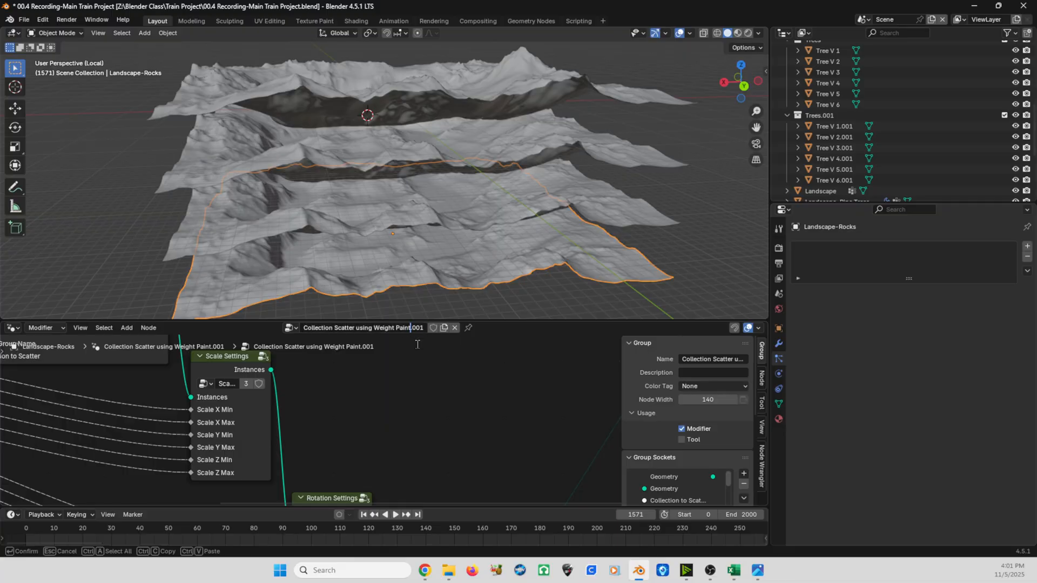
{"action": "key", "text": "BackSpace"}
{"action": "type", "text": "-Rocks"}
{"action": "key", "text": "BackSpace"}
{"action": "key", "text": "BackSpace"}
{"action": "key", "text": "BackSpace"}
{"action": "key", "text": "BackSpace"}
{"action": "key", "text": "BackSpace"}
{"action": "type", "text": "Rocks-"}
{"action": "key", "text": "Return"}
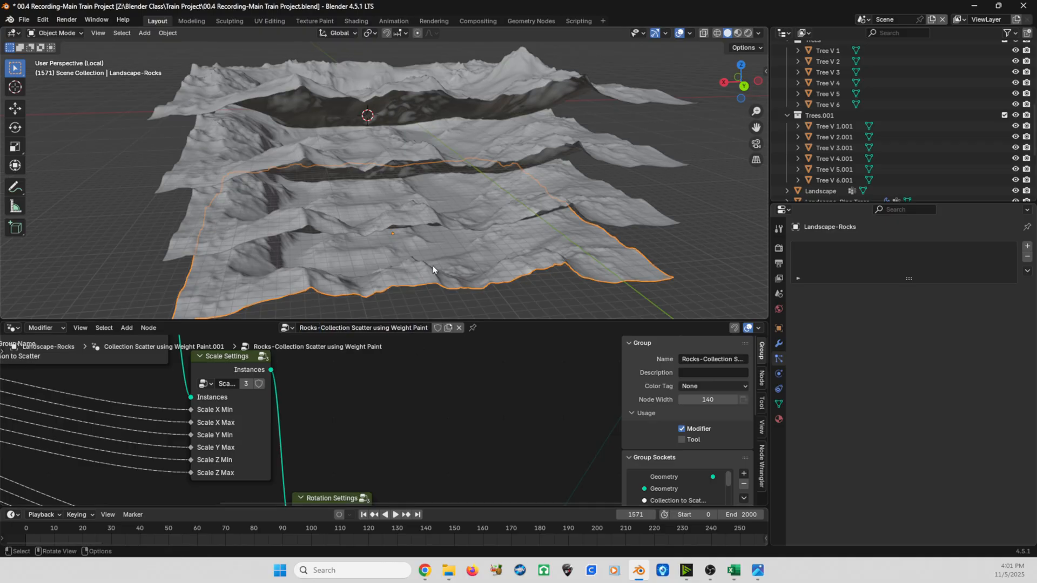
- Rename the Landscape-Tree Collection geometry node group as Tree-Collection Scatter using Weight Paint
{"action": "left_click", "coordinate": [605, 209]}
{"action": "left_click", "coordinate": [311, 330]}
{"action": "left_click", "coordinate": [311, 329]}
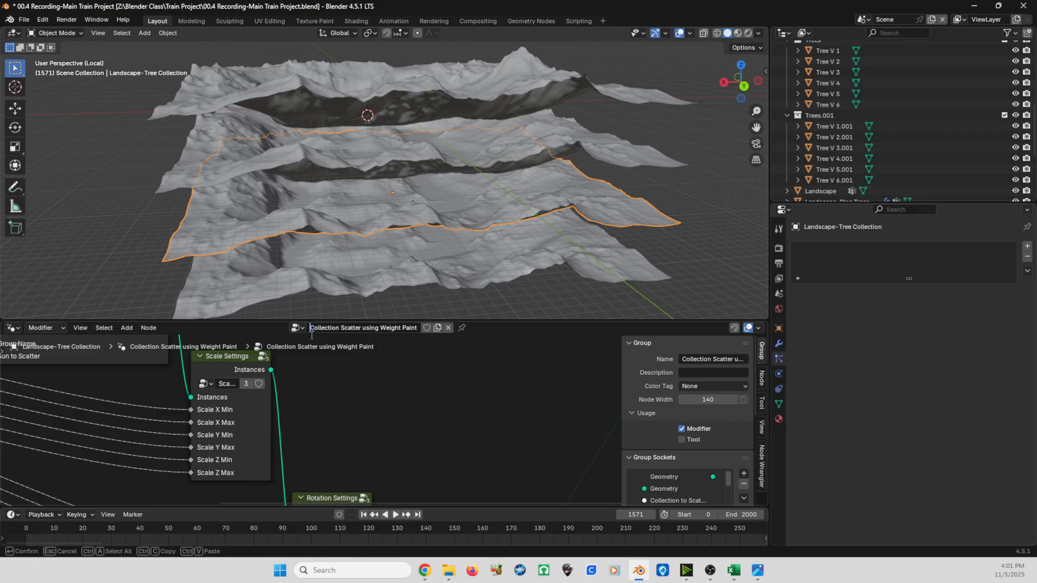
{"action": "type", "text": "Tree-"}
{"action": "key", "text": "Return"}
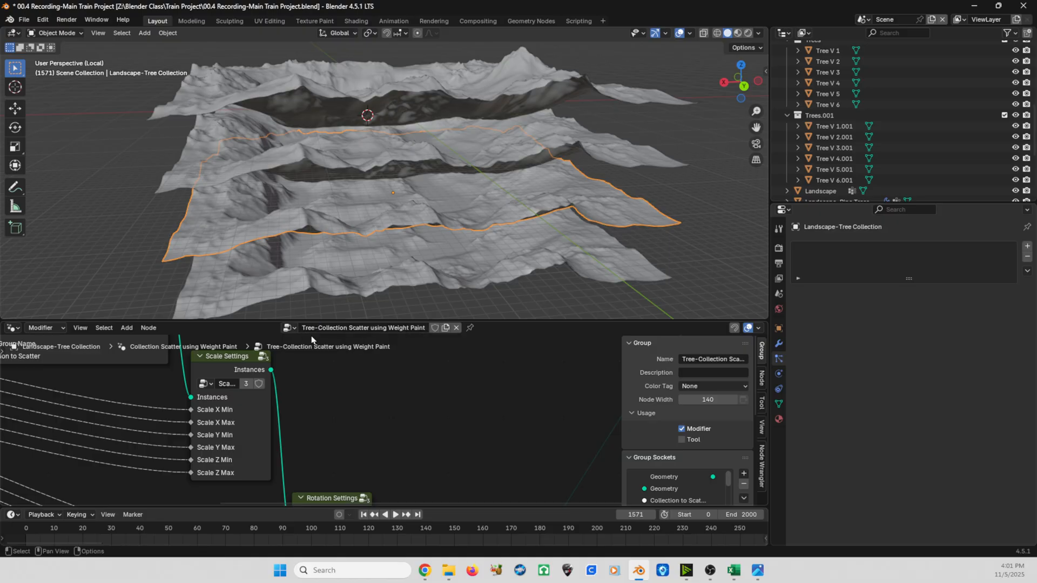
- Examine the complete Object Scatter using Weight Paint node tree of the Landscape-Pine Trees terrain
{"action": "scroll", "coordinate": [300, 363], "scroll_direction": "down", "scroll_amount": 1}
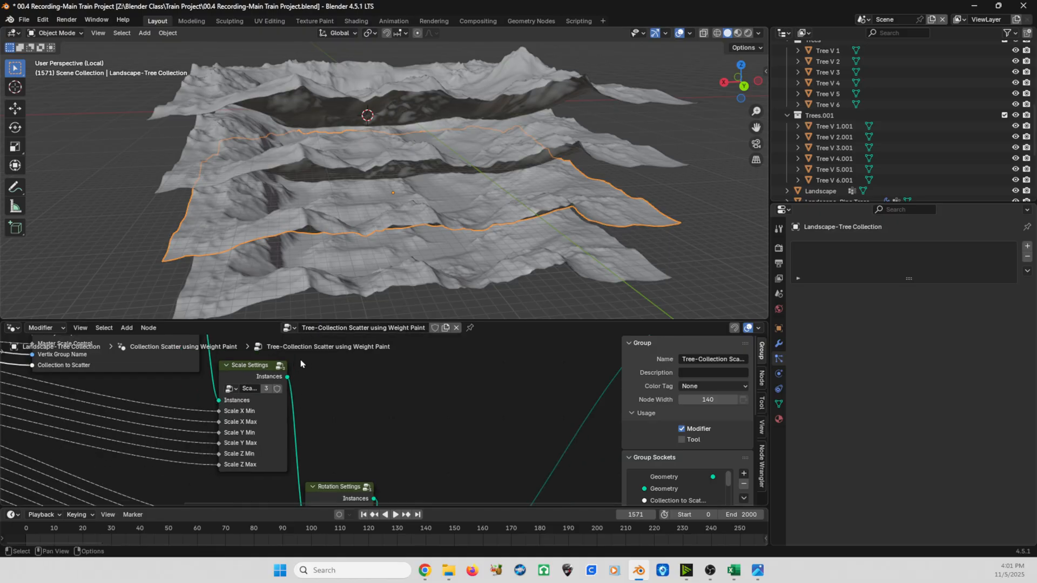
{"action": "mouse_move", "coordinate": [362, 262]}
{"action": "middle_mouse_down"}
{"action": "mouse_move", "coordinate": [382, 268]}
{"action": "mouse_move", "coordinate": [342, 262]}
{"action": "mouse_move", "coordinate": [356, 262]}
{"action": "middle_mouse_up"}
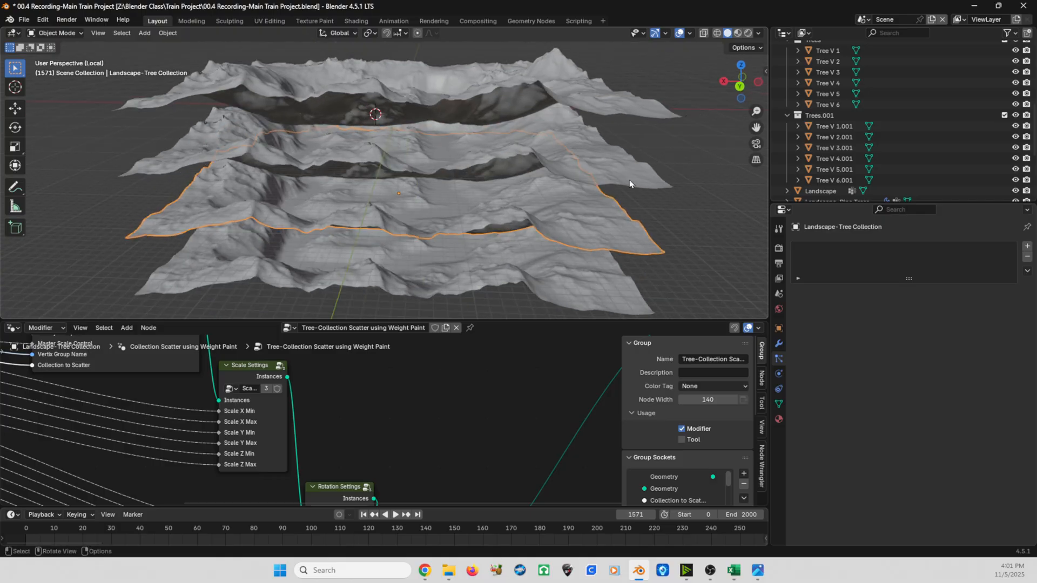
{"action": "left_click", "coordinate": [630, 177]}
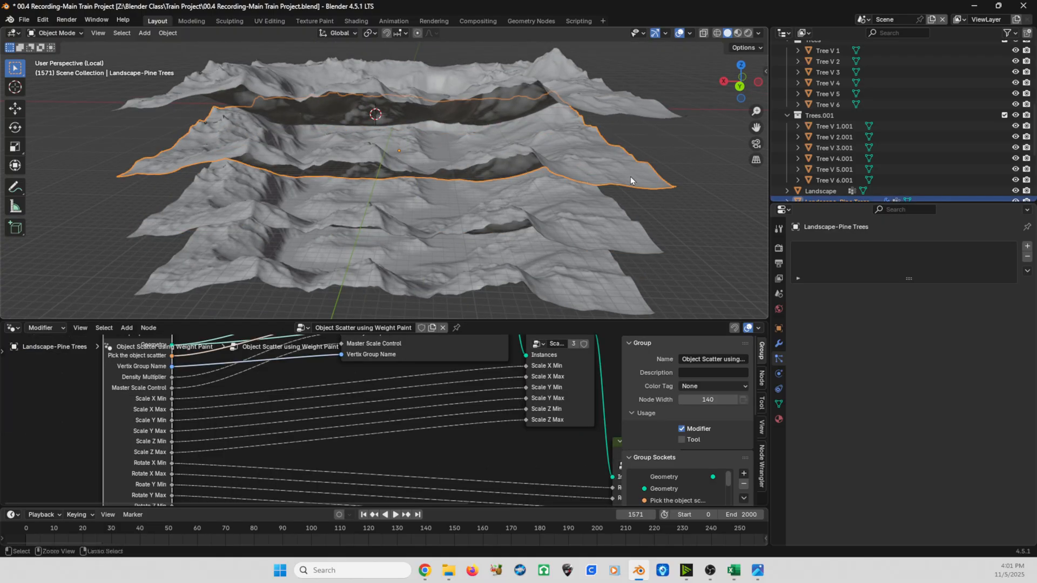
{"action": "key", "text": "Home"}
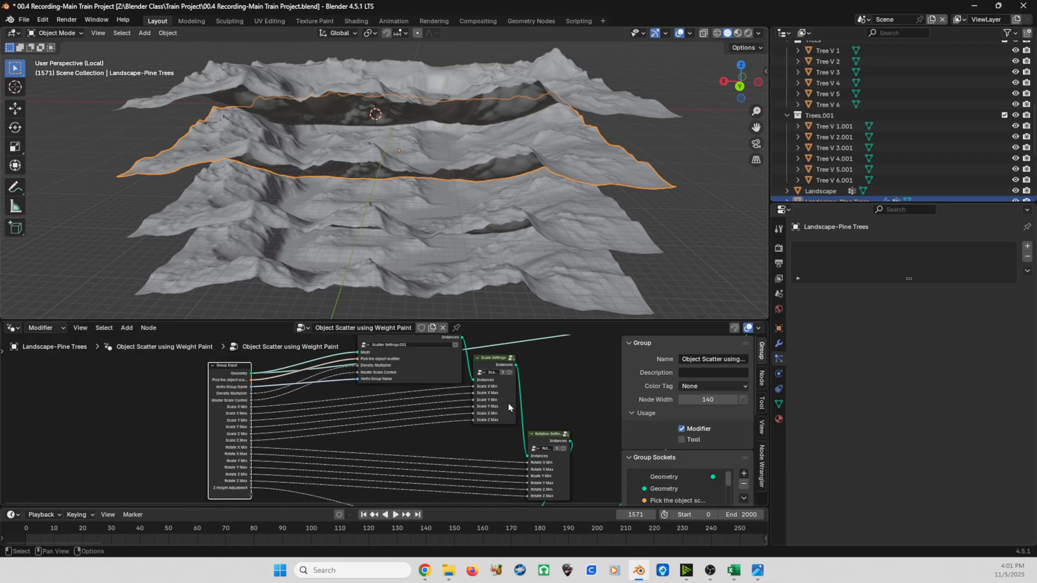
{"action": "scroll", "coordinate": [509, 408], "scroll_direction": "down", "scroll_amount": 7}
{"action": "middle_click_drag", "start_coordinate": [509, 408], "coordinate": [385, 418]}
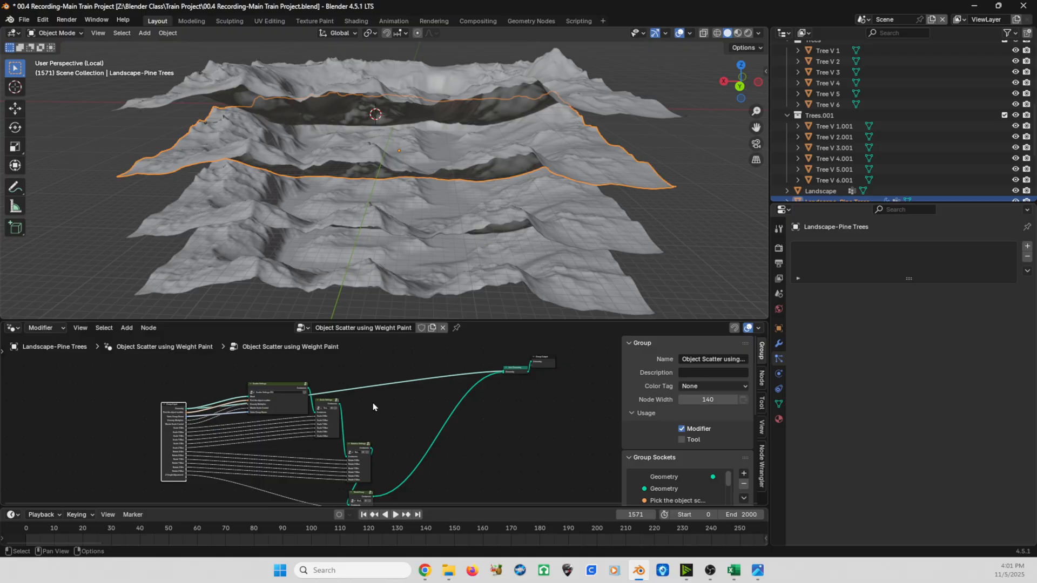
- Snap the 3D cursor to the origin of the original Landscape, the uppermost terrain
{"action": "middle_click_drag", "start_coordinate": [403, 135], "coordinate": [403, 153], "text": "shift"}
{"action": "scroll", "coordinate": [409, 164], "scroll_direction": "up", "scroll_amount": 1}
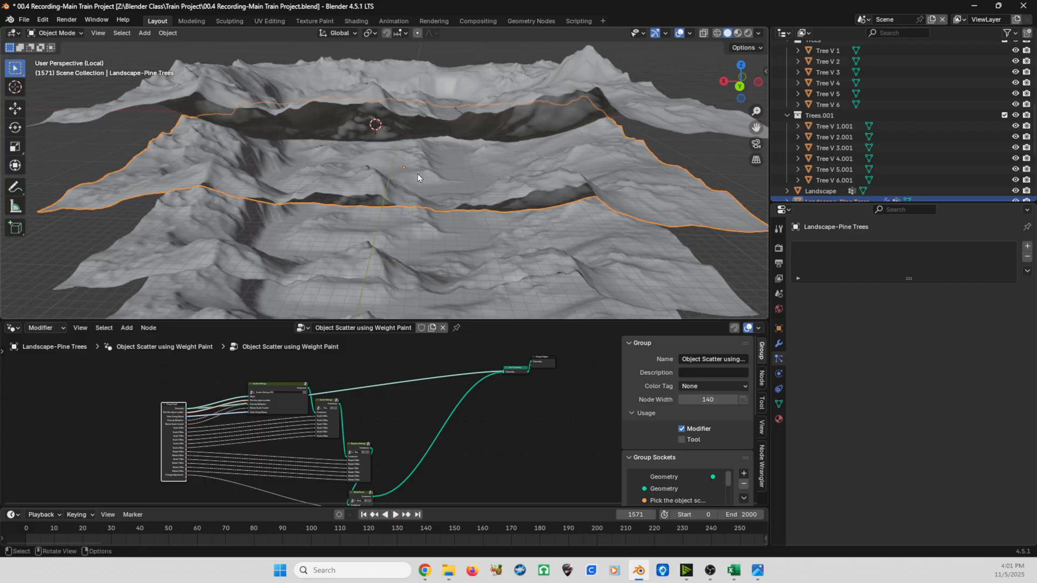
{"action": "left_click", "coordinate": [385, 73]}
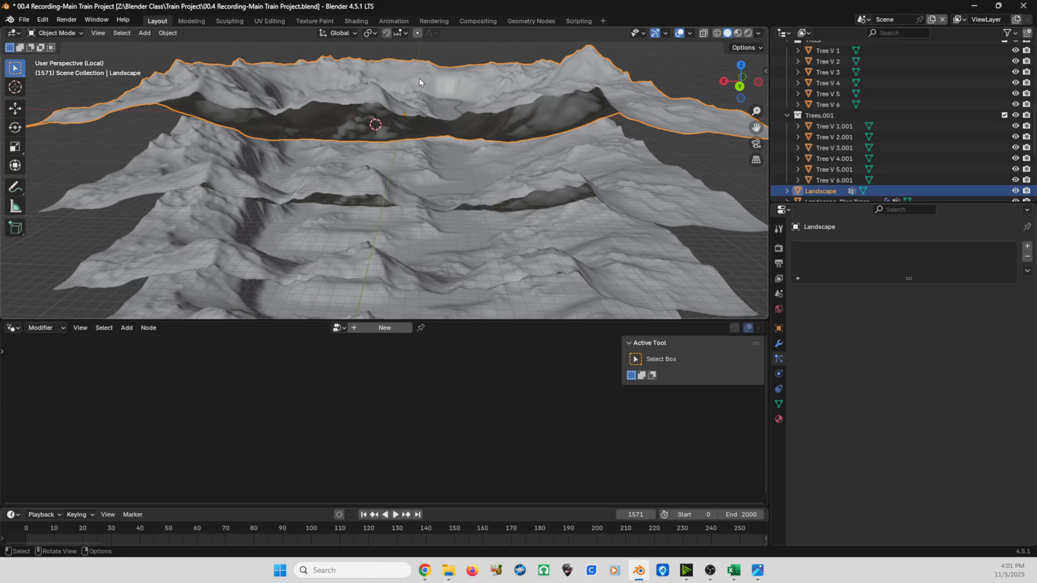
{"action": "key", "text": "shift+s"}
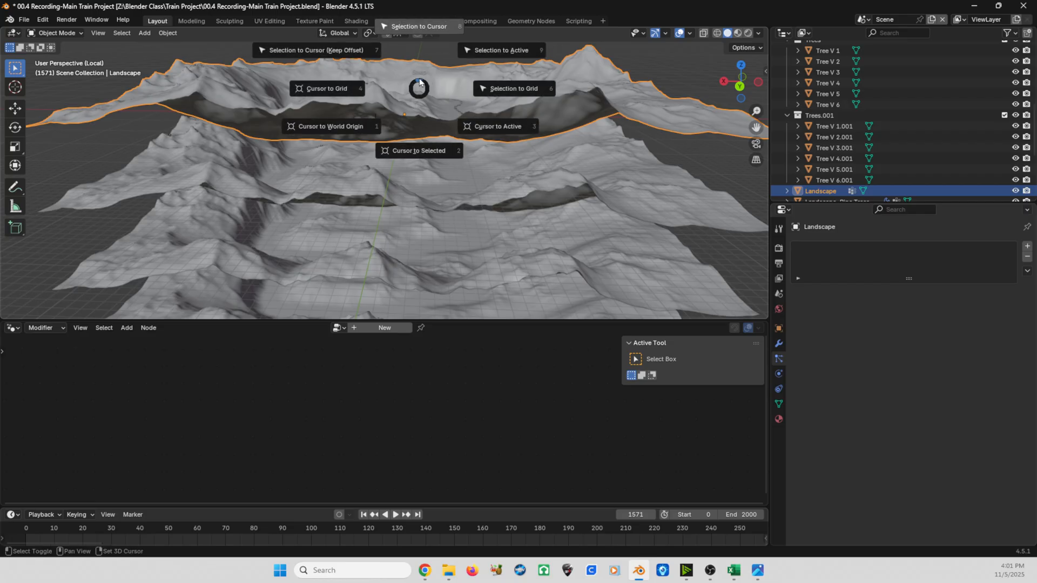
{"action": "left_click", "coordinate": [419, 151]}
- Snap the Landscape-Pine Trees terrain to the 3D cursor so it coincides with the original Landscape
{"action": "mouse_move", "coordinate": [413, 114]}
{"action": "middle_mouse_down"}
{"action": "mouse_move", "coordinate": [394, 112]}
{"action": "mouse_move", "coordinate": [454, 108]}
{"action": "mouse_move", "coordinate": [409, 110]}
{"action": "middle_mouse_up"}
{"action": "left_click", "coordinate": [649, 187]}
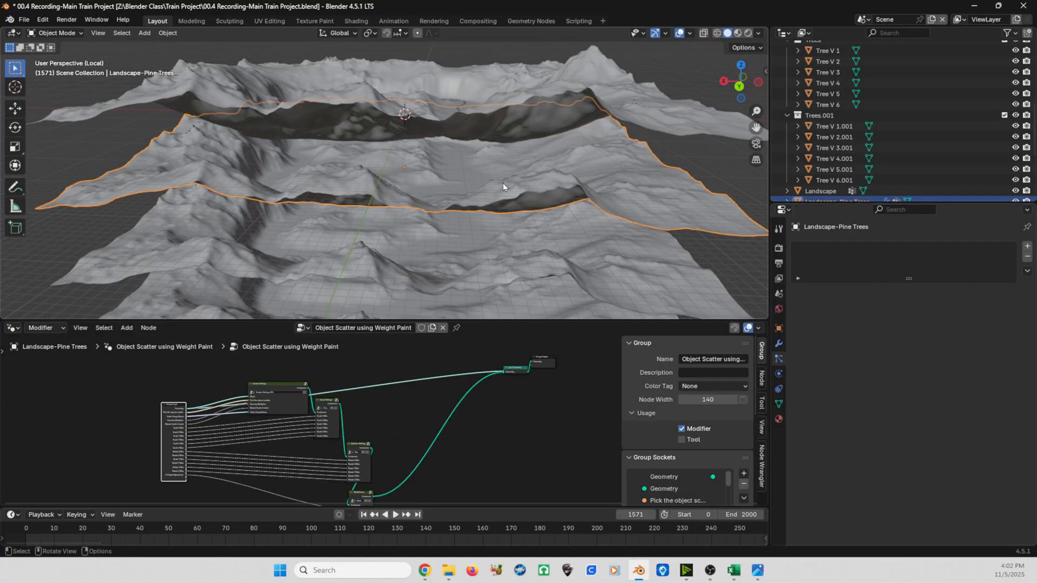
{"action": "mouse_move", "coordinate": [503, 183]}
{"action": "middle_mouse_down"}
{"action": "mouse_move", "coordinate": [448, 172]}
{"action": "mouse_move", "coordinate": [500, 172]}
{"action": "middle_mouse_up"}
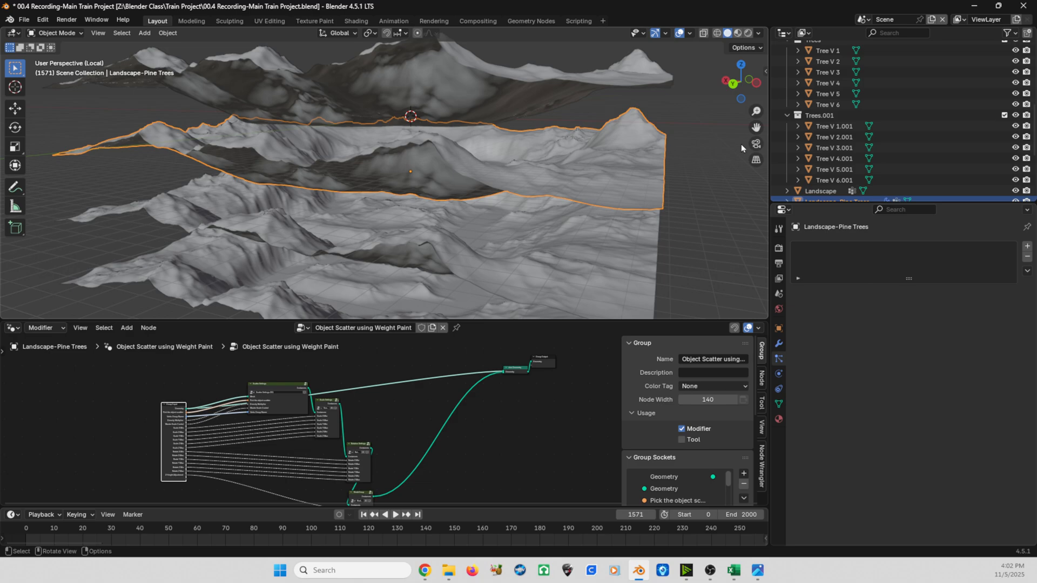
{"action": "scroll", "coordinate": [864, 148], "scroll_direction": "down", "scroll_amount": 2}
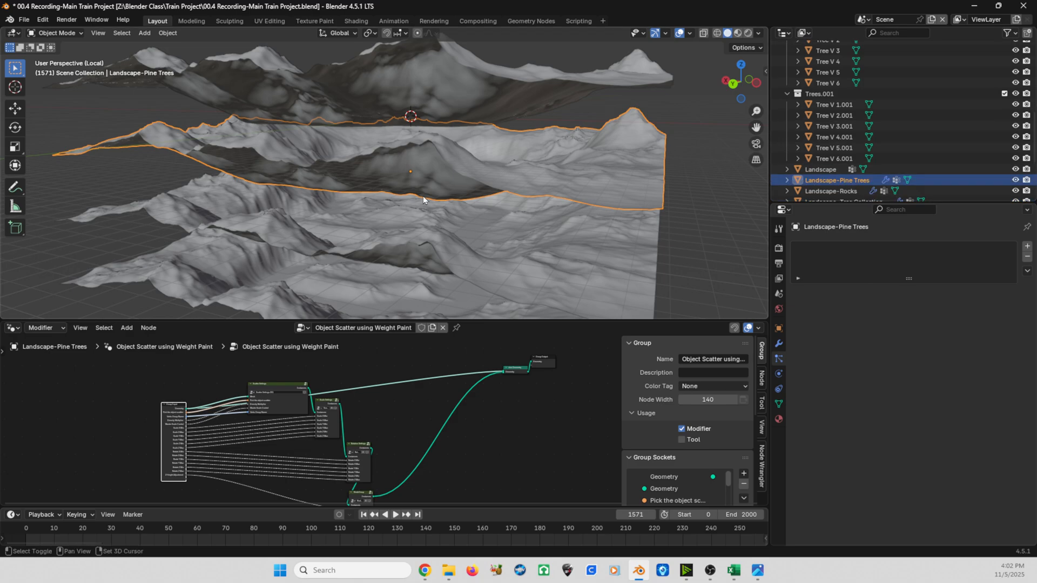
{"action": "key", "text": "shift+s"}
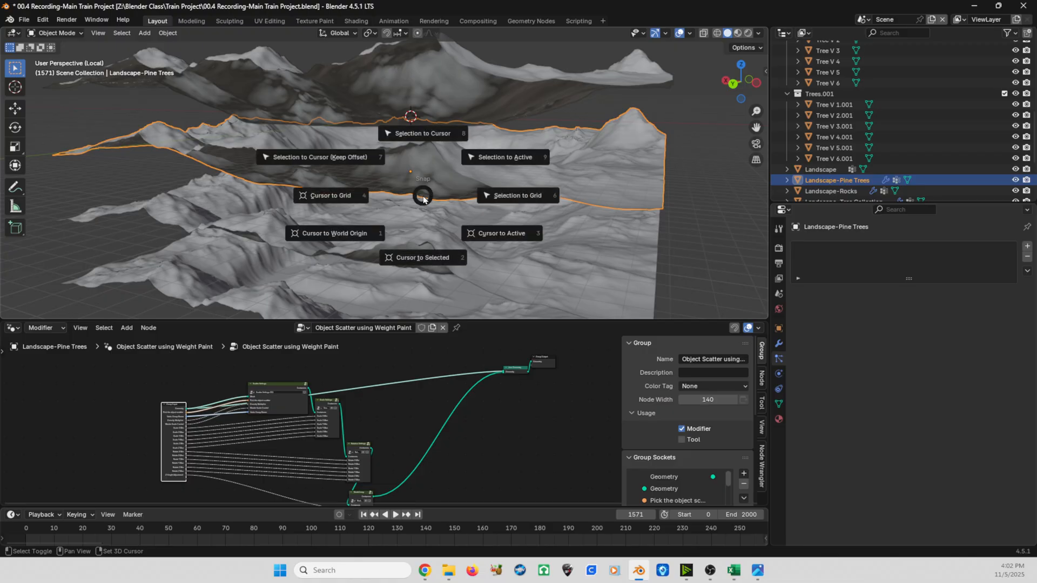
{"action": "left_click", "coordinate": [423, 135]}
{"action": "mouse_move", "coordinate": [425, 142]}
{"action": "middle_mouse_down"}
{"action": "mouse_move", "coordinate": [485, 157]}
{"action": "mouse_move", "coordinate": [408, 153]}
{"action": "middle_mouse_up"}
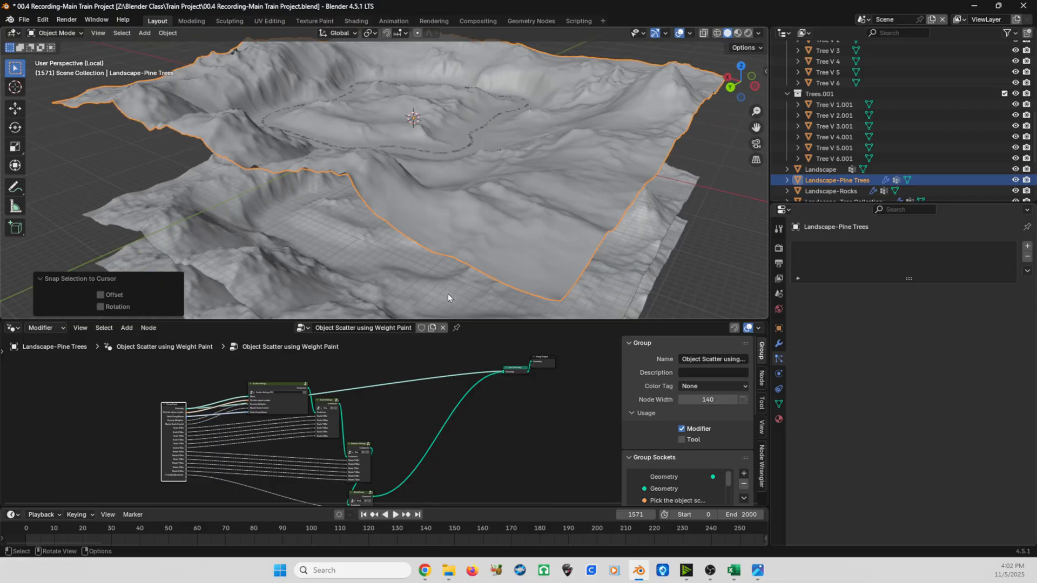
- Move the Join Geometry and Group Output nodes together down toward the settings nodes in the pine tree scatter tree
{"action": "middle_click_drag", "start_coordinate": [511, 387], "coordinate": [400, 451]}
{"action": "scroll", "coordinate": [496, 392], "scroll_direction": "up", "scroll_amount": 7}
{"action": "scroll", "coordinate": [403, 447], "scroll_direction": "up", "scroll_amount": 2}
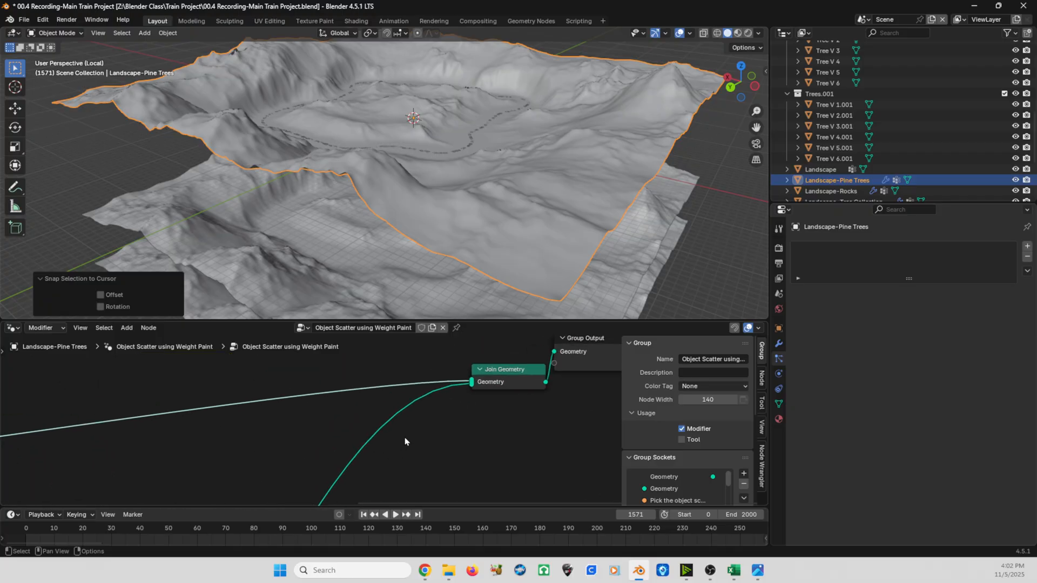
{"action": "scroll", "coordinate": [447, 417], "scroll_direction": "up", "scroll_amount": 1}
{"action": "left_click", "coordinate": [506, 378]}
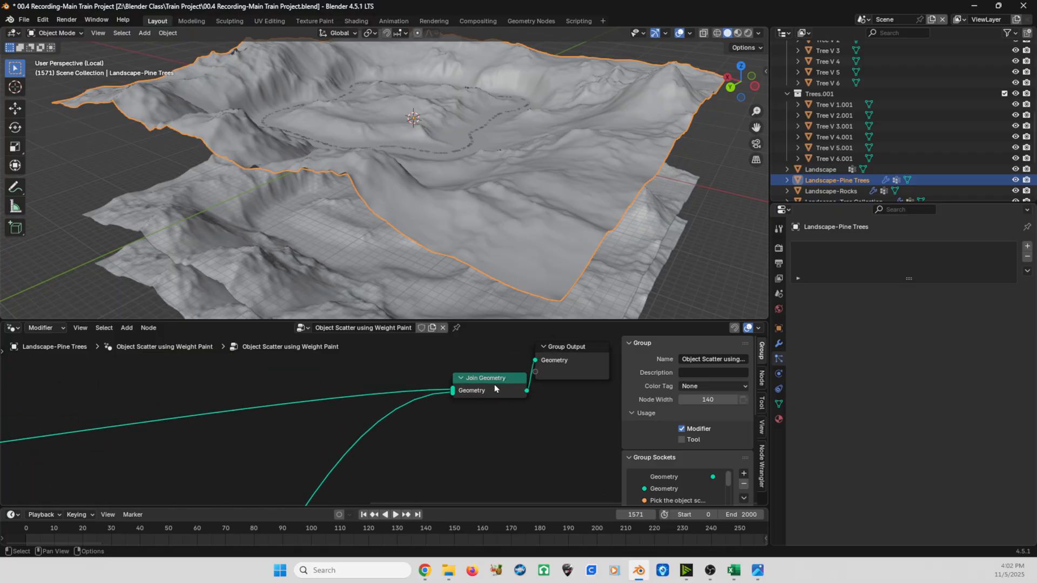
{"action": "scroll", "coordinate": [495, 388], "scroll_direction": "down", "scroll_amount": 4}
{"action": "middle_click_drag", "start_coordinate": [381, 365], "coordinate": [428, 352]}
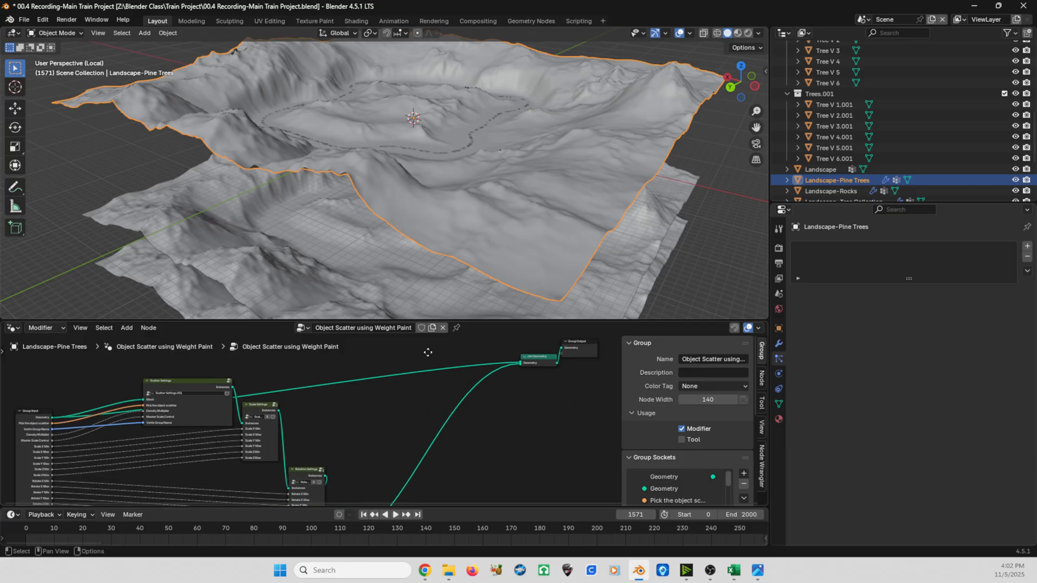
{"action": "scroll", "coordinate": [428, 352], "scroll_direction": "down", "scroll_amount": 3}
{"action": "left_click_drag", "start_coordinate": [578, 381], "coordinate": [493, 347]}
{"action": "key", "text": "g"}
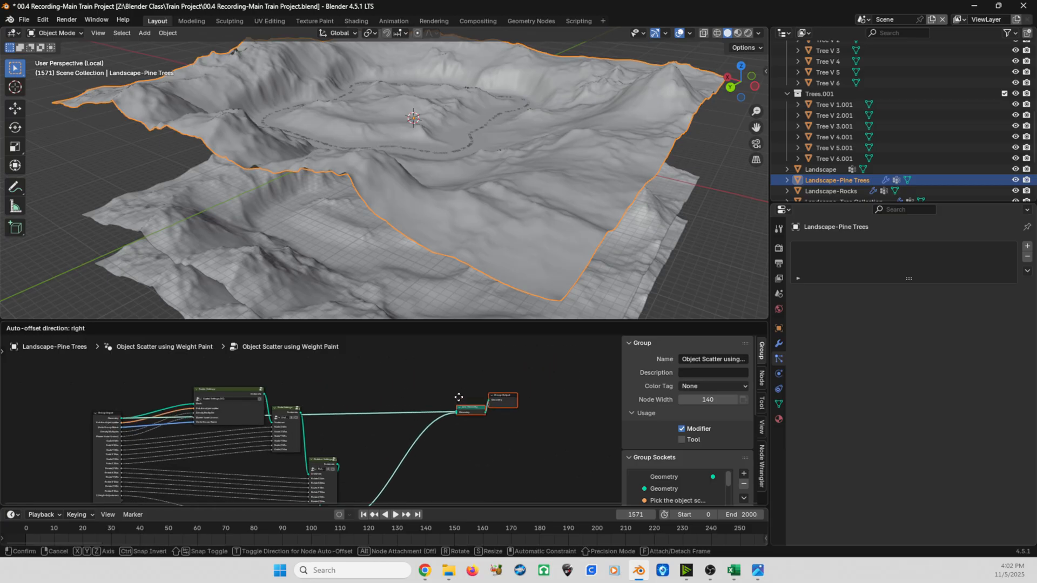
{"action": "left_click", "coordinate": [459, 400]}
- Spread the two end nodes apart, placing Group Output below and to the right of Join Geometry
{"action": "scroll", "coordinate": [456, 402], "scroll_direction": "up", "scroll_amount": 4}
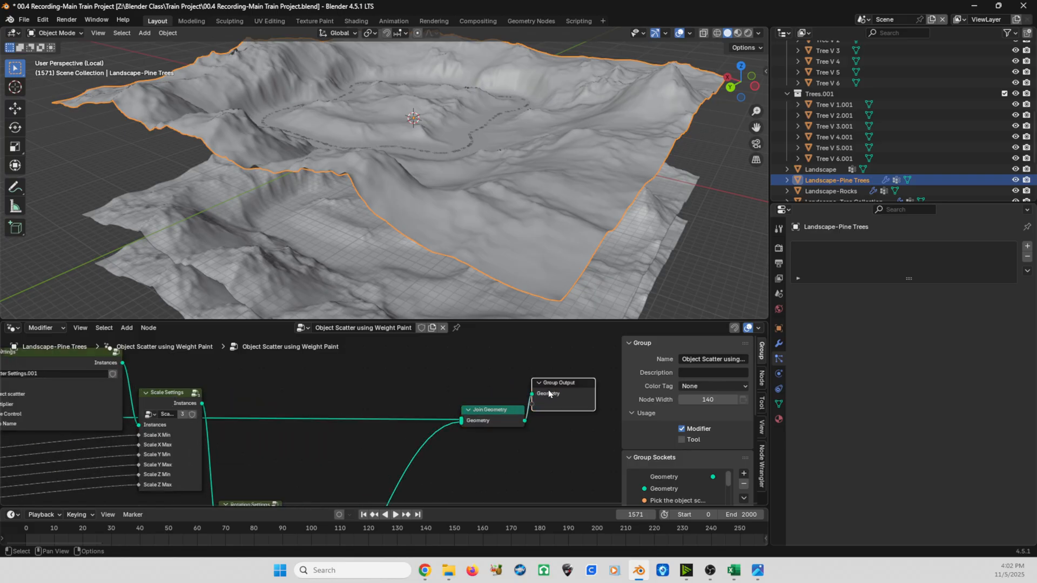
{"action": "left_click_drag", "start_coordinate": [548, 394], "coordinate": [566, 416]}
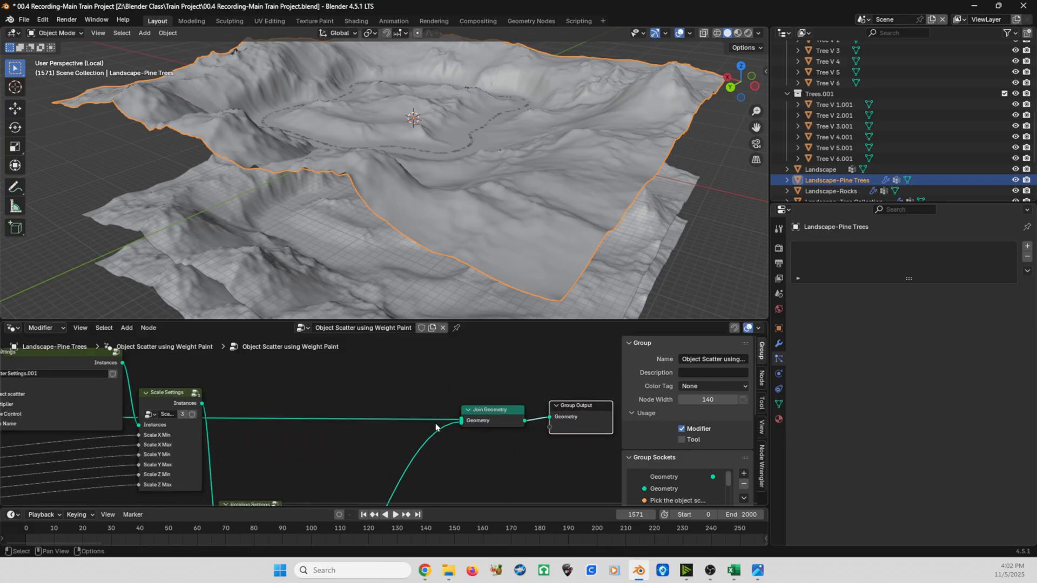
{"action": "left_click", "coordinate": [497, 414]}
{"action": "left_click_drag", "start_coordinate": [497, 414], "coordinate": [470, 380]}
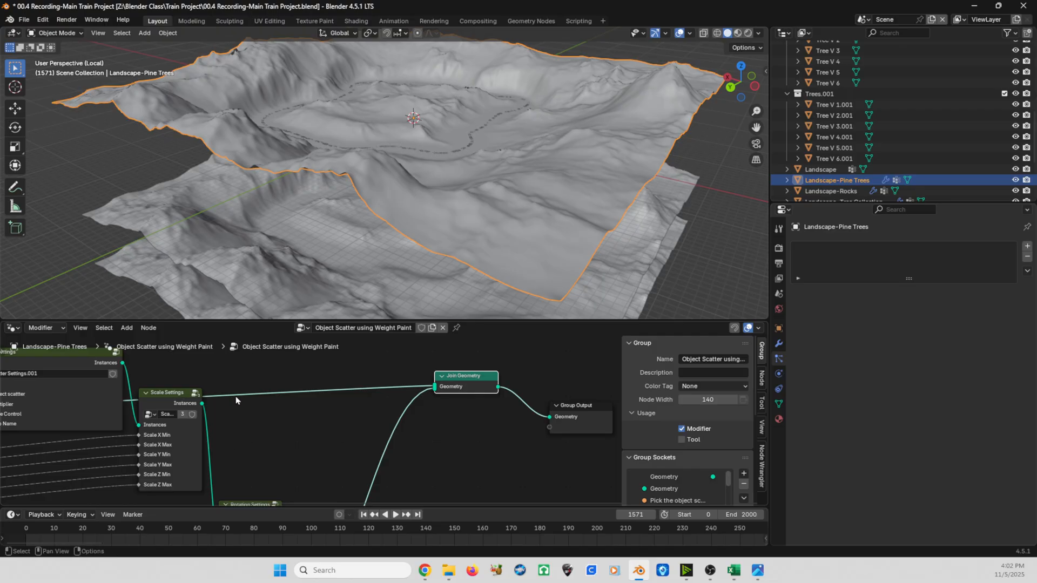
{"action": "mouse_move", "coordinate": [436, 387]}
{"action": "middle_click_drag", "start_coordinate": [372, 451], "coordinate": [331, 389]}
{"action": "scroll", "coordinate": [301, 446], "scroll_direction": "down", "scroll_amount": 3}
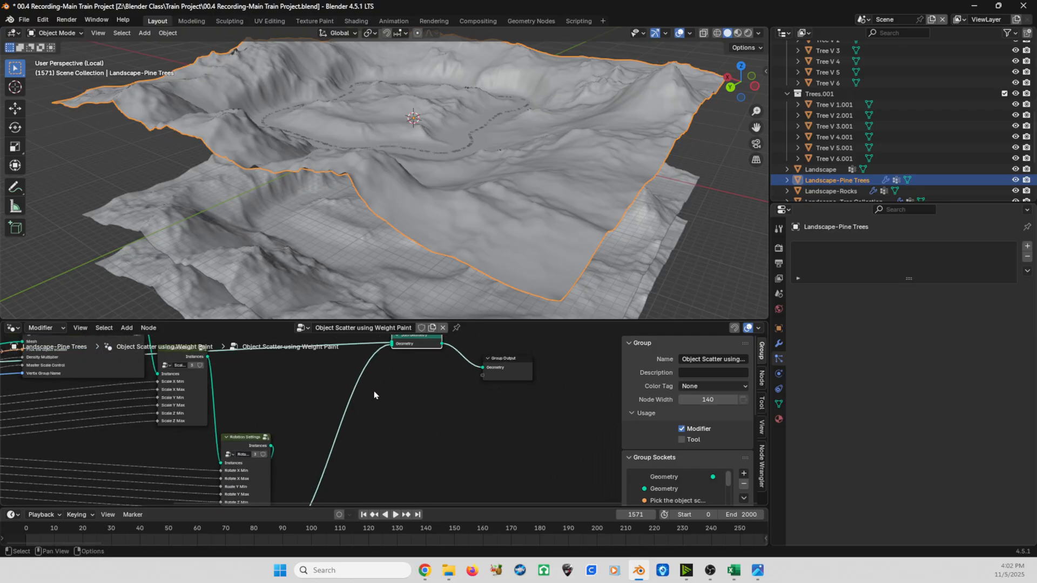
- Link the last settings group's instances directly to Group Output, bypassing the terrain geometry, and delete the Join Geometry node
{"action": "mouse_move", "coordinate": [391, 350]}
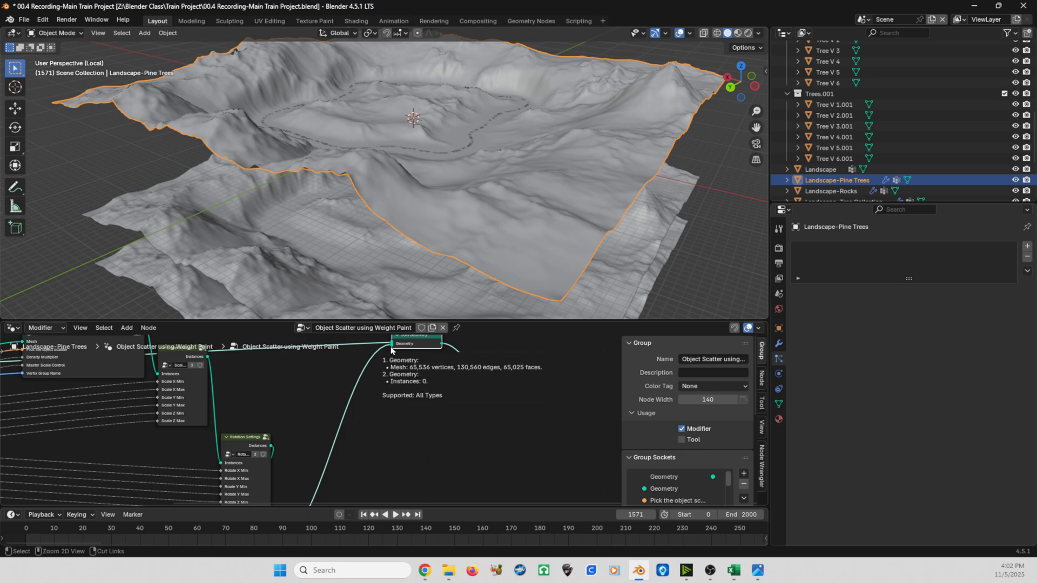
{"action": "middle_click_drag", "start_coordinate": [391, 350], "coordinate": [408, 391]}
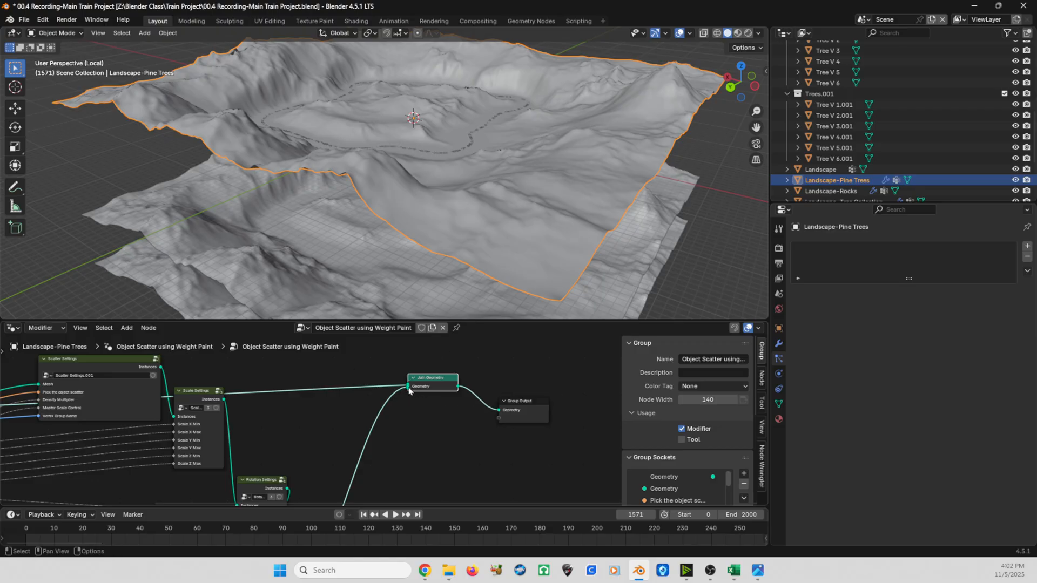
{"action": "mouse_move", "coordinate": [408, 390]}
{"action": "scroll", "coordinate": [409, 391], "scroll_direction": "up", "scroll_amount": 2}
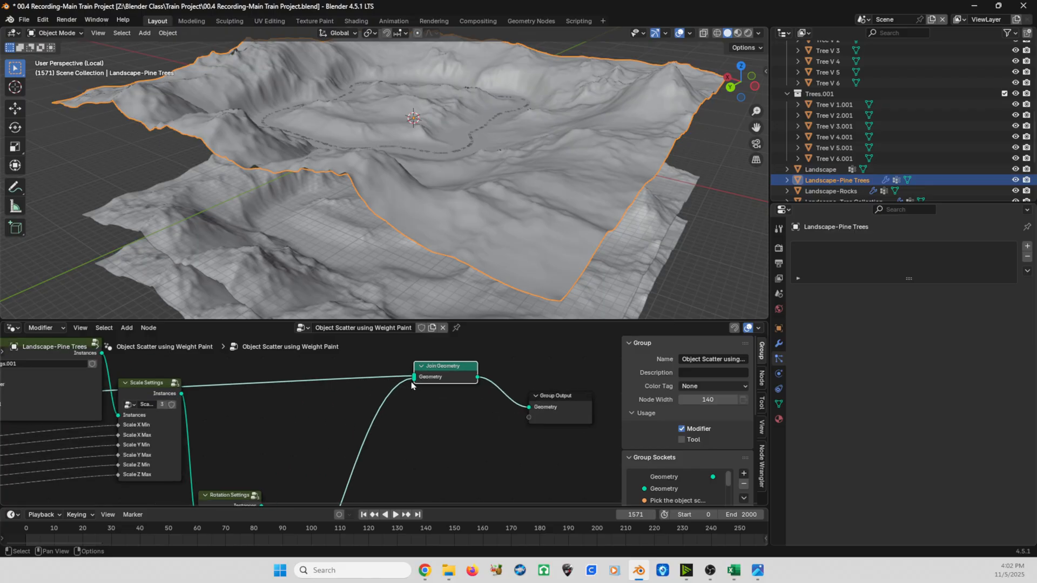
{"action": "left_click_drag", "start_coordinate": [413, 381], "coordinate": [560, 399]}
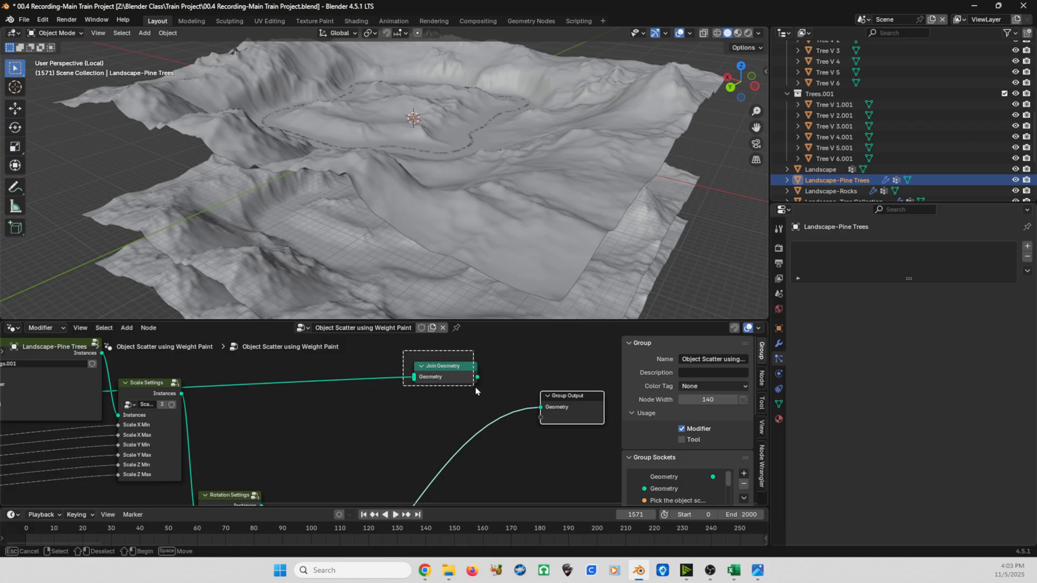
{"action": "left_click", "coordinate": [451, 367]}
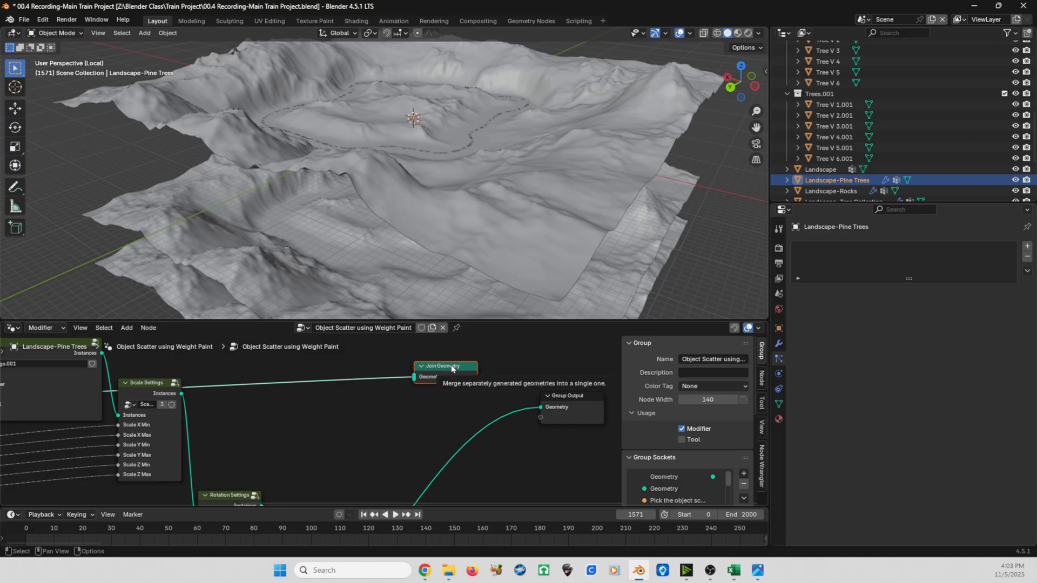
{"action": "key", "text": "x"}
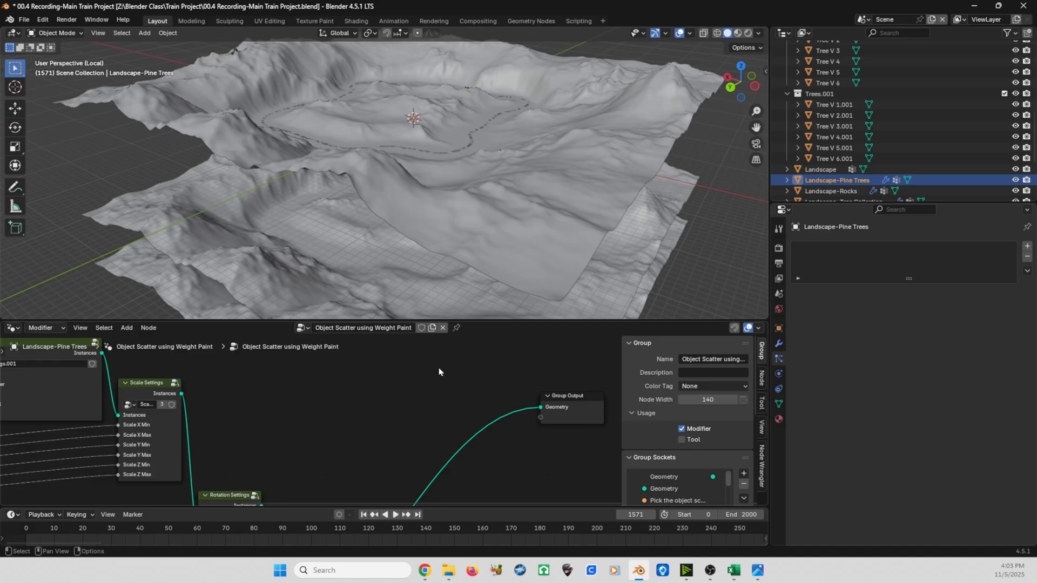
{"action": "scroll", "coordinate": [427, 378], "scroll_direction": "down", "scroll_amount": 4}
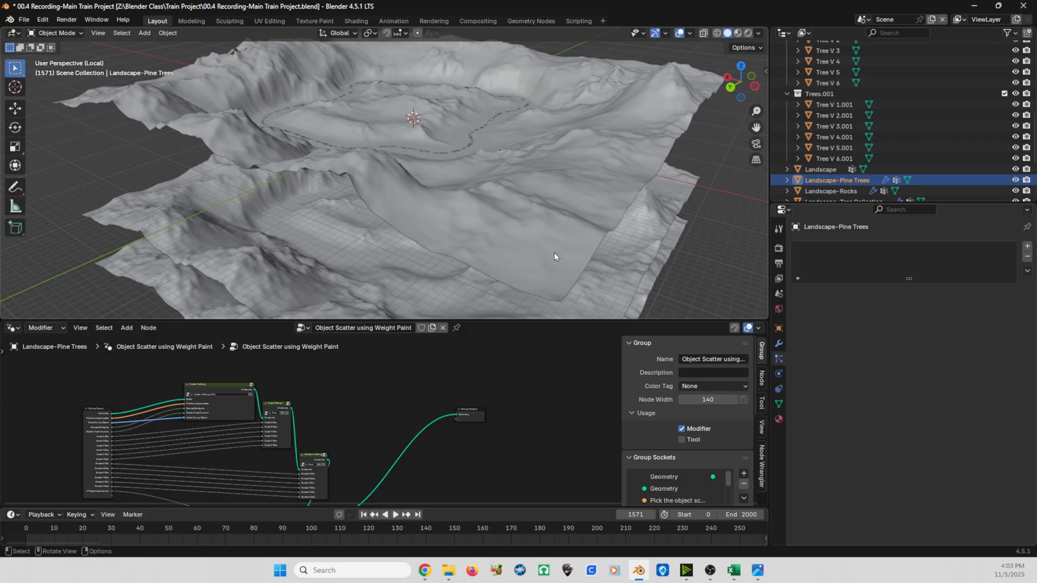
{"action": "middle_click_drag", "start_coordinate": [308, 419], "coordinate": [357, 398]}
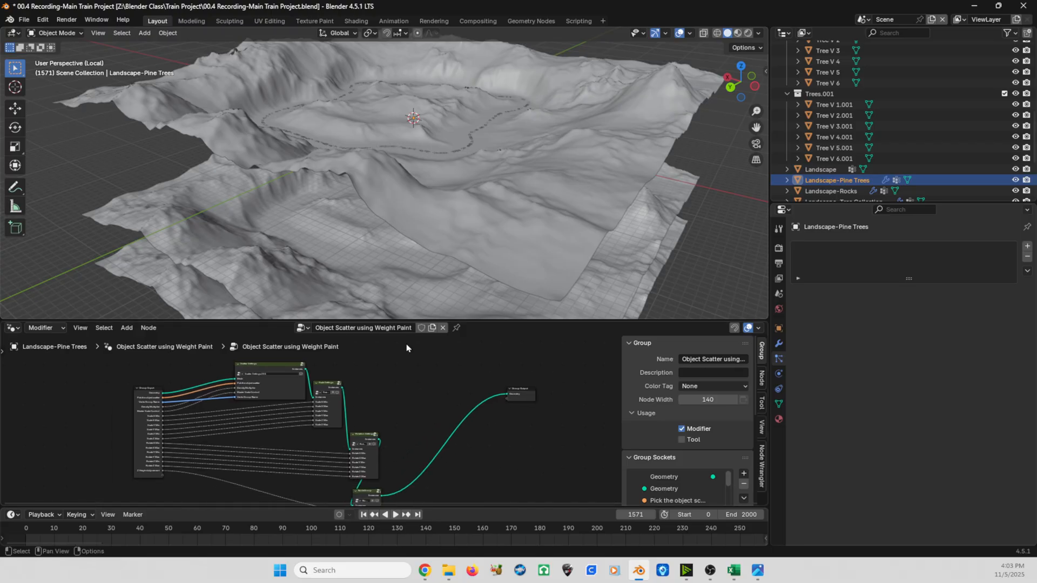
{"action": "left_click_drag", "start_coordinate": [480, 320], "coordinate": [478, 287]}
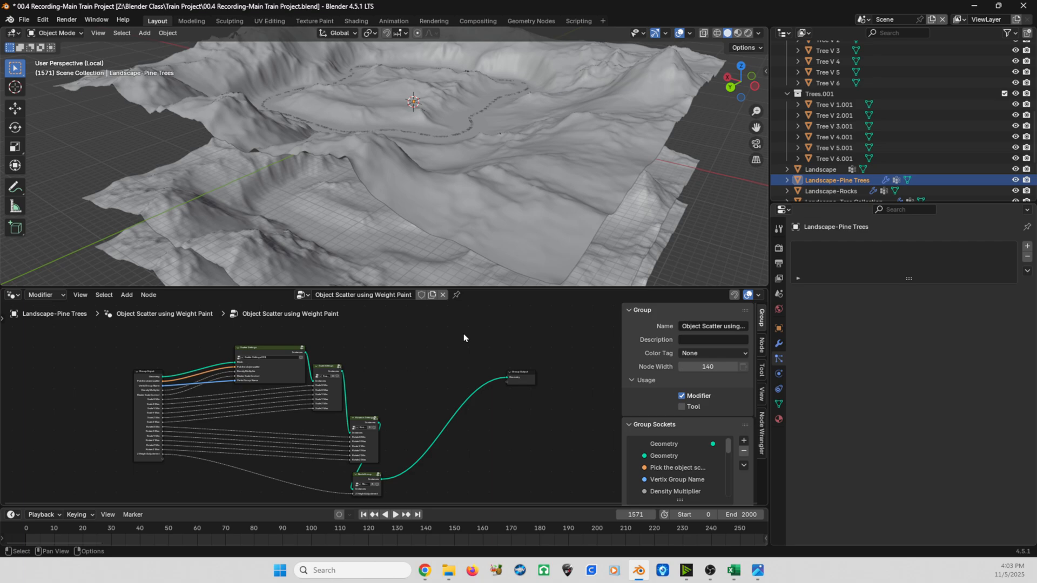
- Switch the Landscape-Pine Trees terrain to Weight Paint mode and display the viewport in Material Preview shading
{"action": "middle_click_drag", "start_coordinate": [309, 135], "coordinate": [309, 157]}
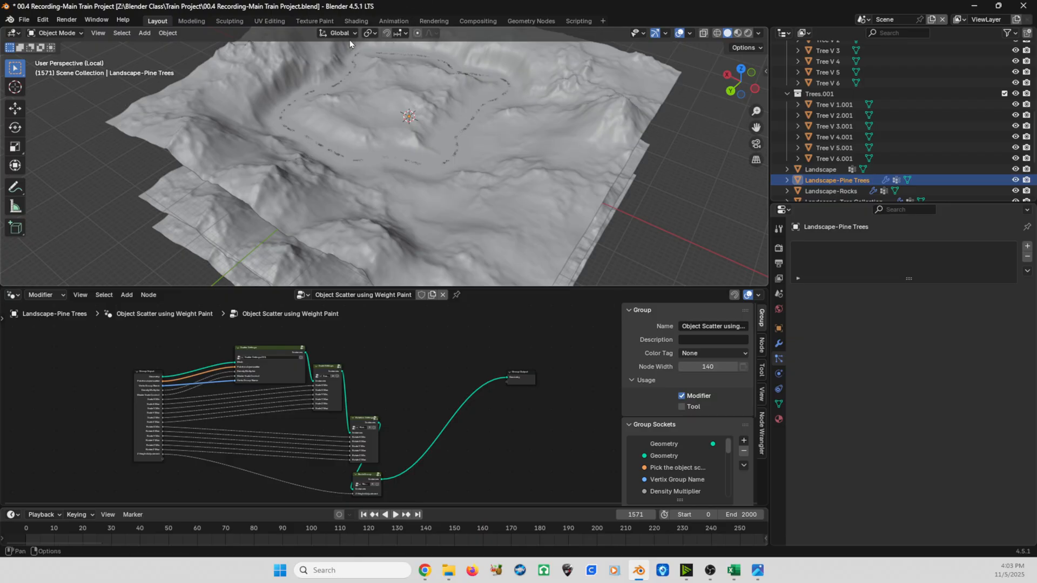
{"action": "left_click", "coordinate": [50, 34]}
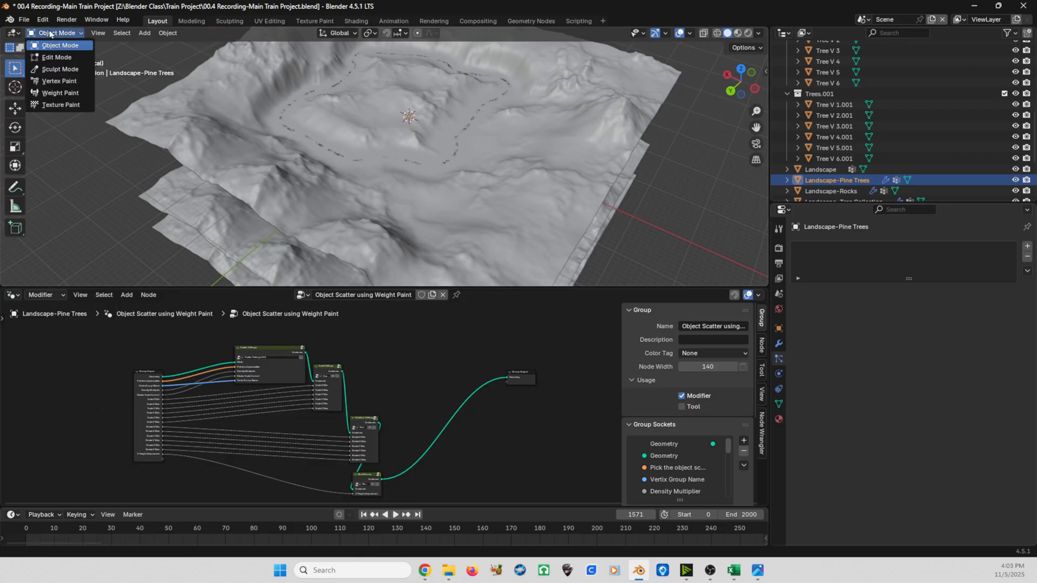
{"action": "left_click", "coordinate": [60, 92]}
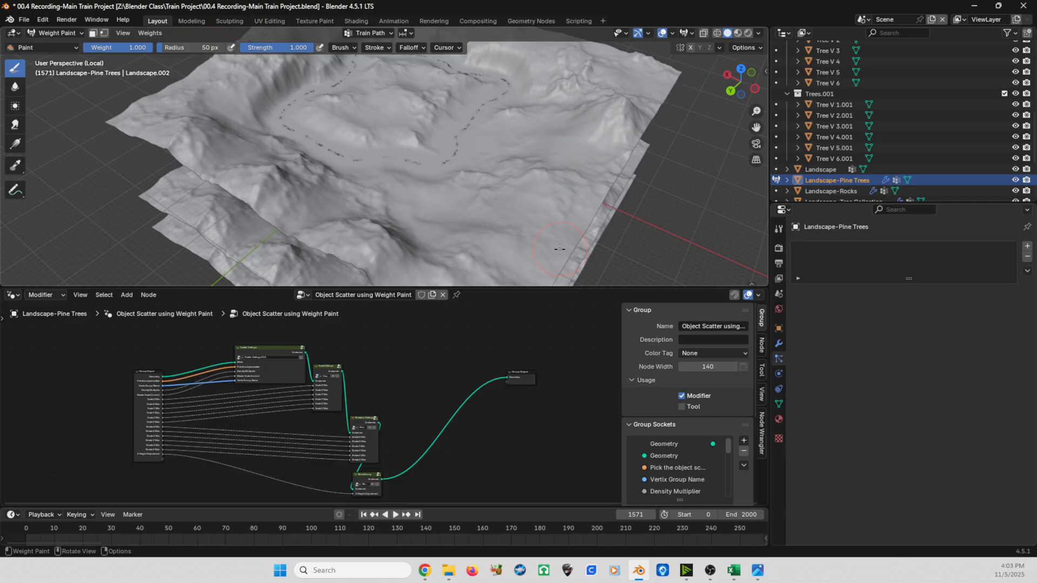
{"action": "left_click", "coordinate": [738, 33]}
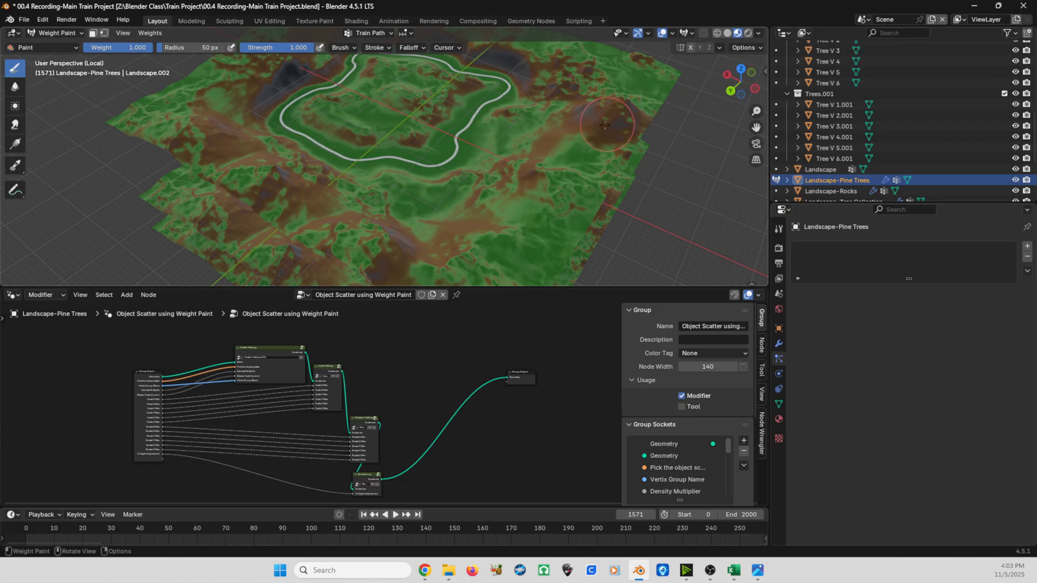
{"action": "middle_click_drag", "start_coordinate": [450, 222], "coordinate": [499, 196]}
{"action": "scroll", "coordinate": [486, 167], "scroll_direction": "up", "scroll_amount": 3}
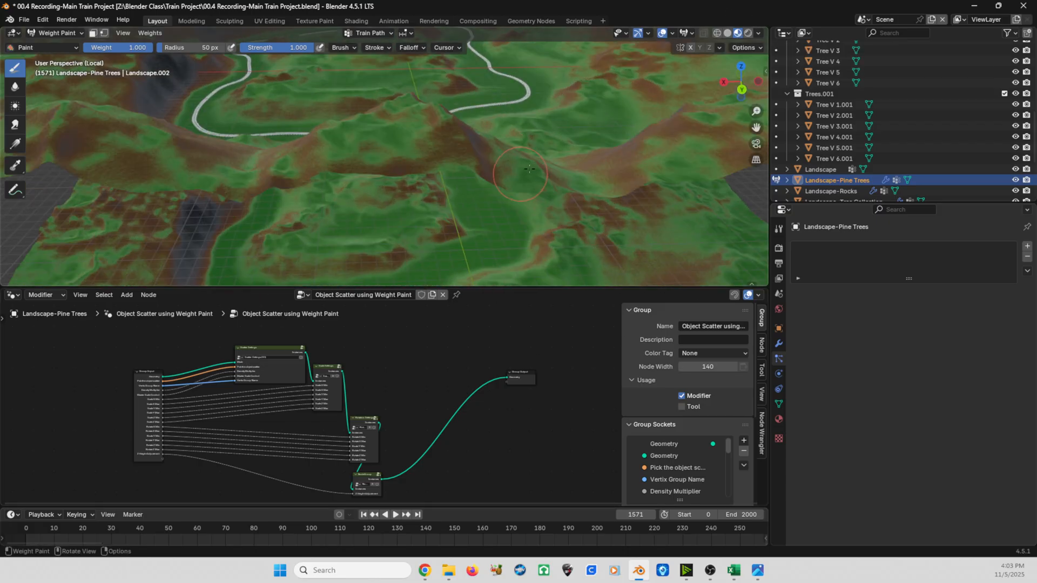
{"action": "middle_click_drag", "start_coordinate": [479, 141], "coordinate": [390, 258], "text": "shift"}
{"action": "middle_click_drag", "start_coordinate": [501, 92], "coordinate": [516, 148], "text": "shift"}
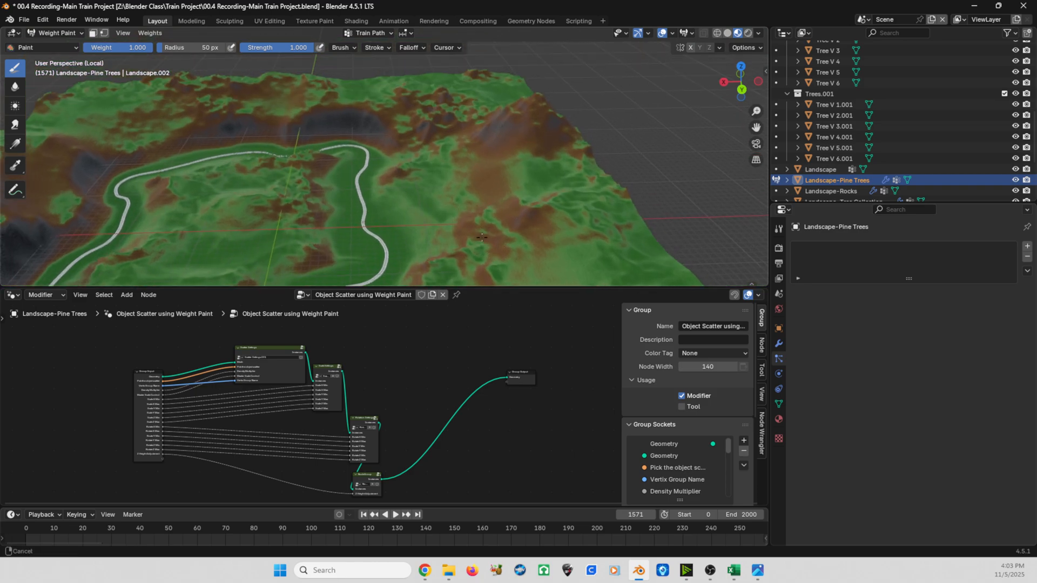
{"action": "scroll", "coordinate": [517, 148], "scroll_direction": "up", "scroll_amount": 2}
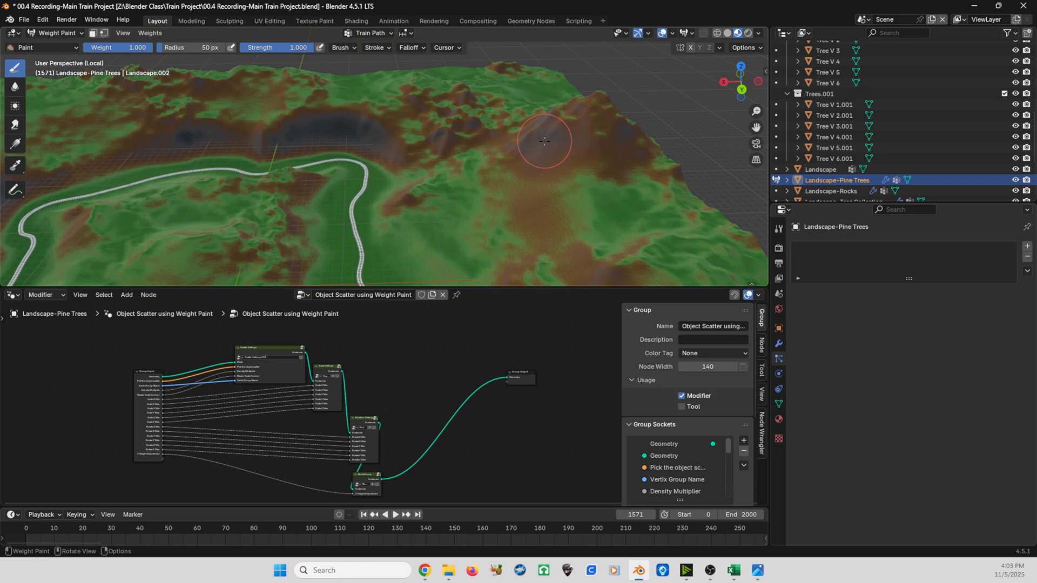
{"action": "middle_click_drag", "start_coordinate": [543, 195], "coordinate": [511, 151], "text": "shift"}
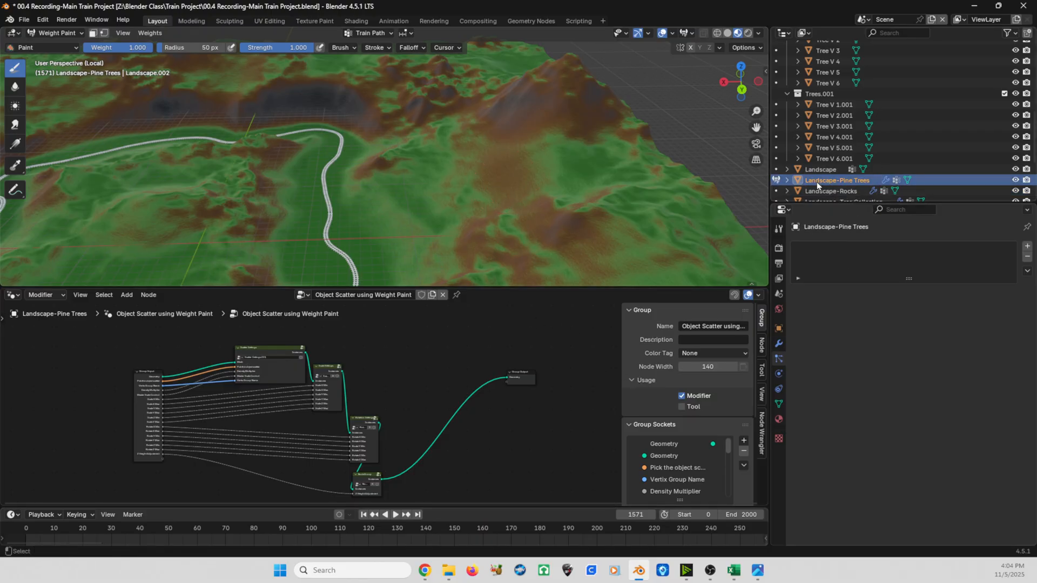
- Add a new vertex group named Pine Trees to the Landscape-Pine Trees mesh
{"action": "key", "text": "ctrl"}
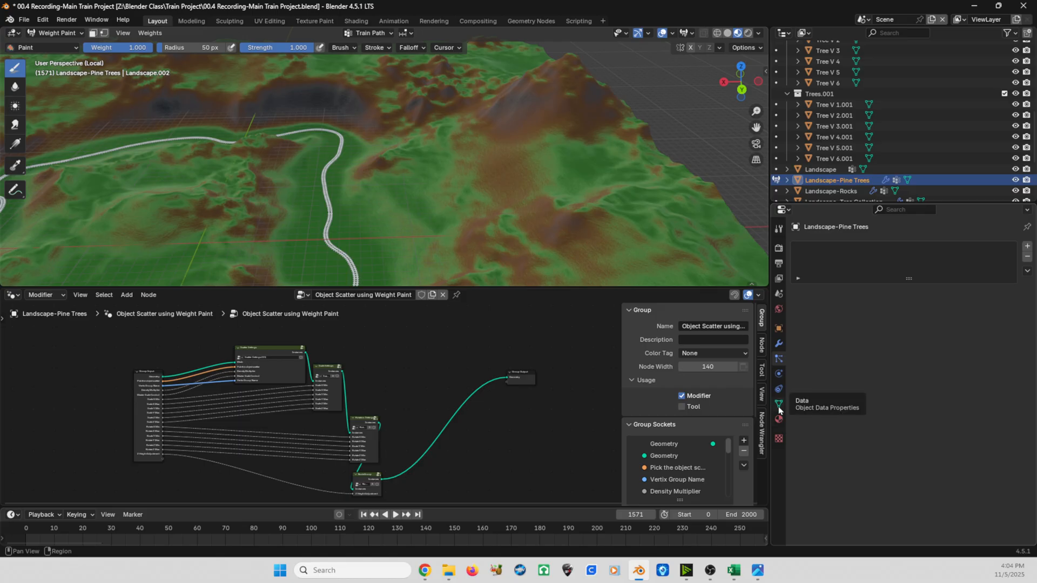
{"action": "key", "text": "ctrl"}
{"action": "key", "text": "ctrl"}
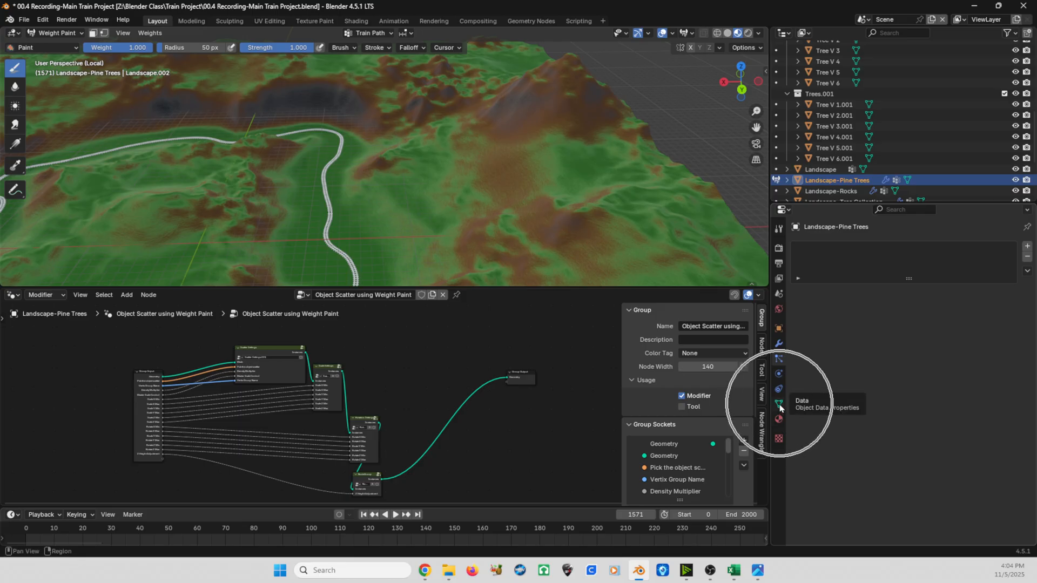
{"action": "key", "text": "ctrl"}
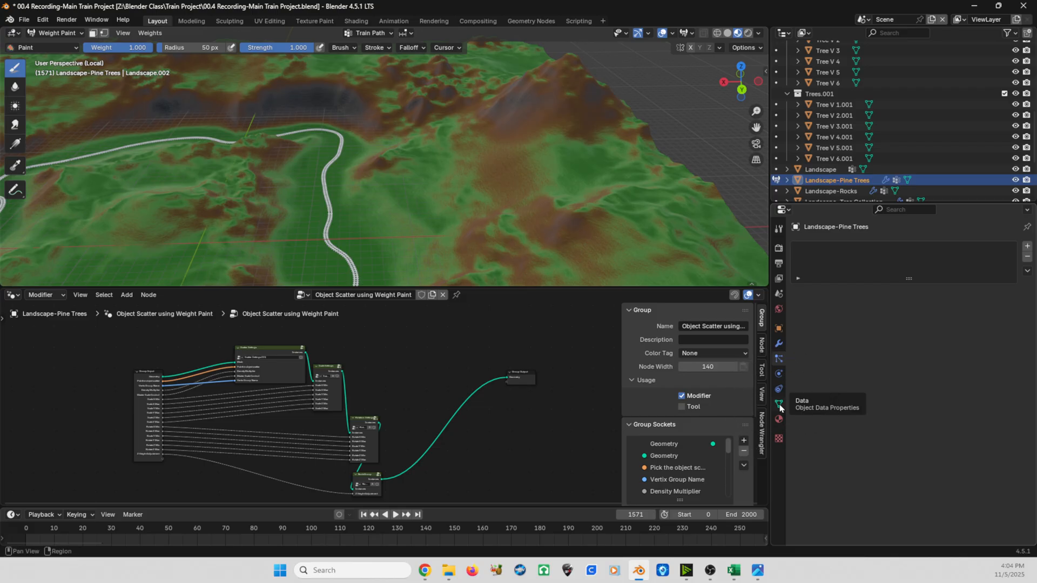
{"action": "key", "text": "ctrl"}
{"action": "left_click", "coordinate": [780, 405]}
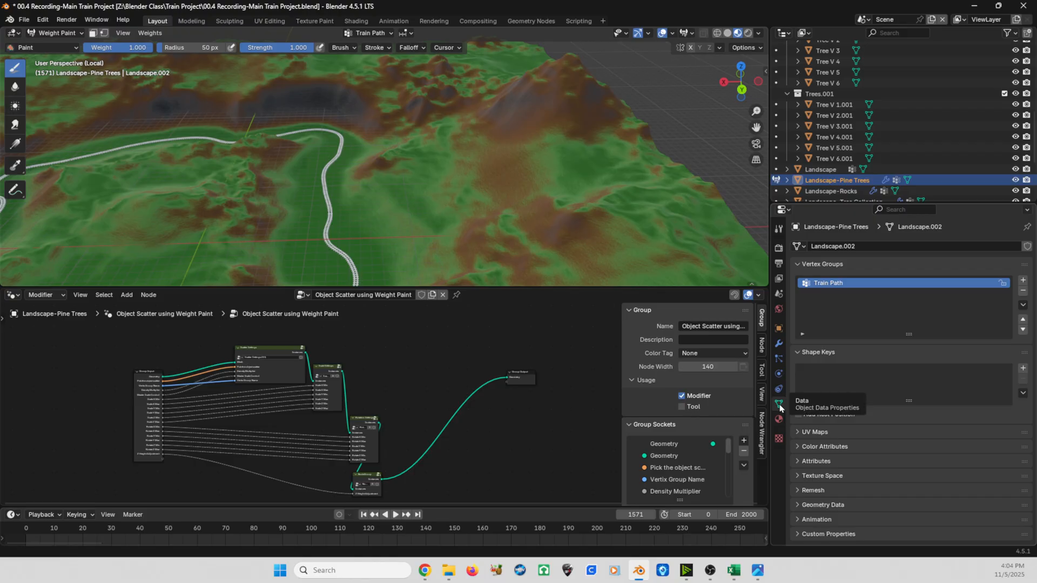
{"action": "key", "text": "ctrl"}
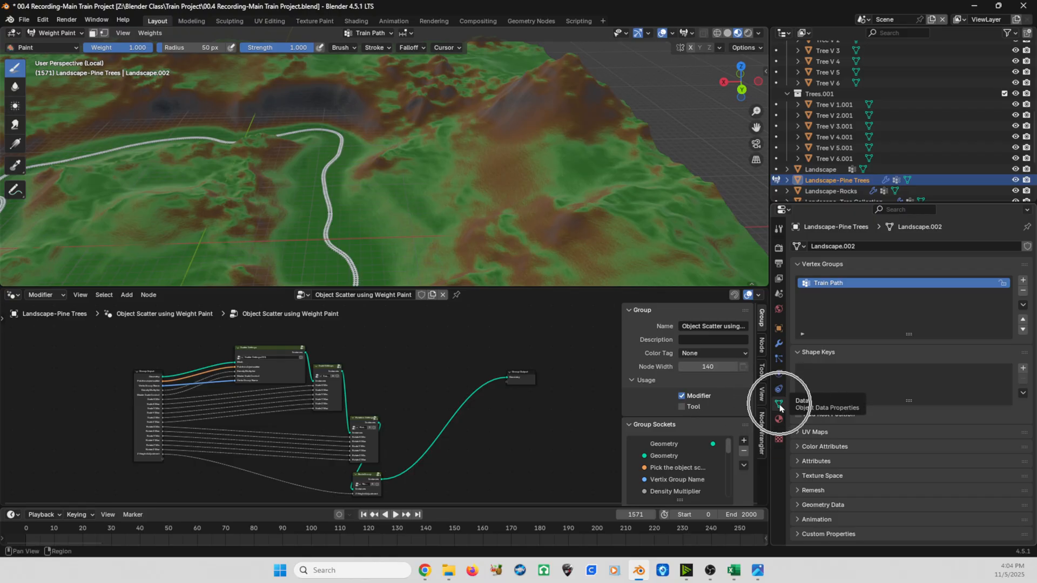
{"action": "key", "text": "ctrl"}
{"action": "left_click", "coordinate": [1023, 283]}
{"action": "double_click", "coordinate": [845, 295]}
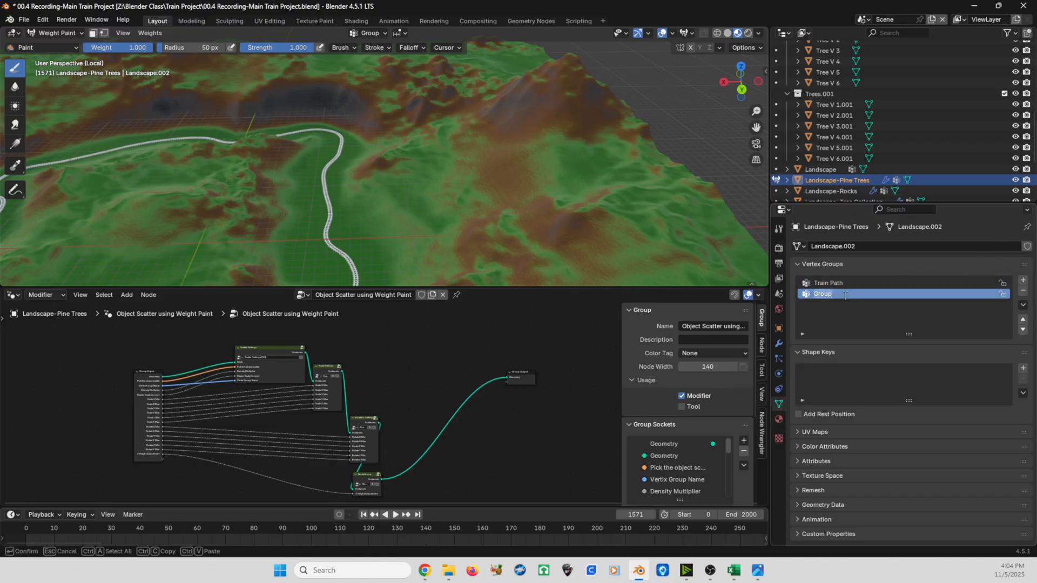
{"action": "type", "text": "Pine Trees"}
{"action": "key", "text": "Return"}
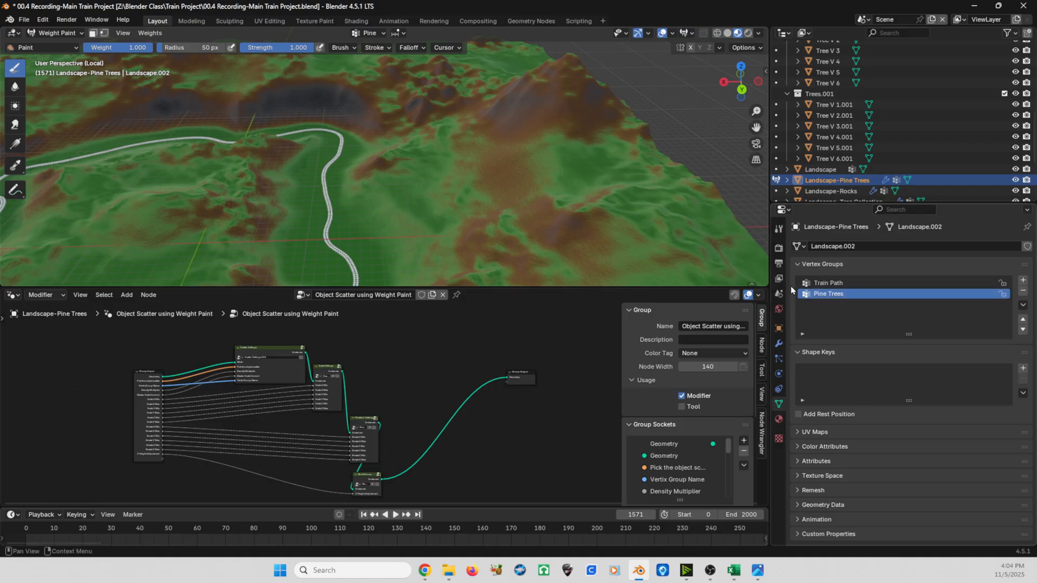
- Enter Pine Trees as the Vertix Group Name in the Object Scatter using Weight Paint modifier
{"action": "left_click", "coordinate": [778, 345]}
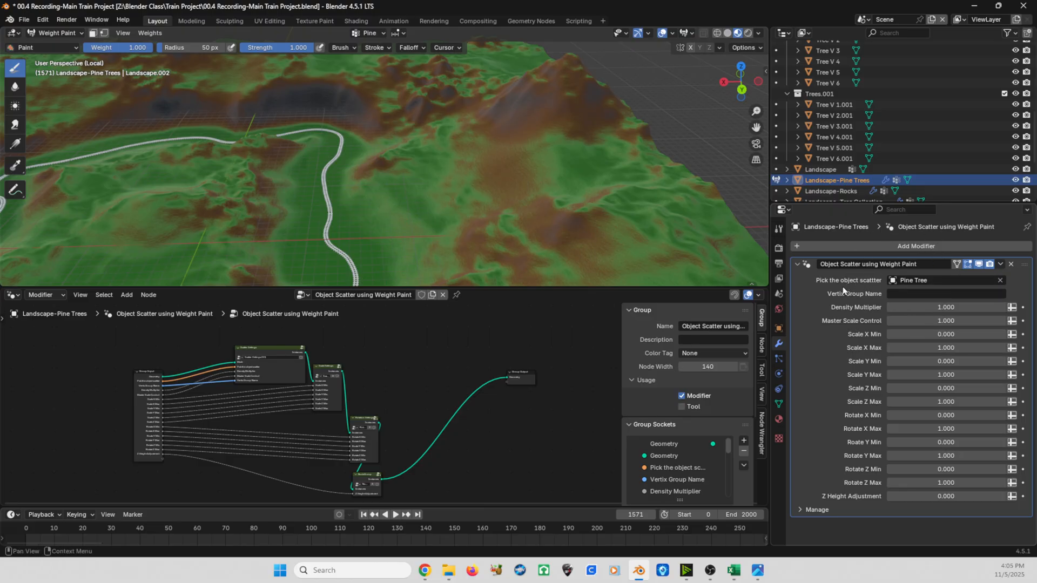
{"action": "key", "text": "ctrl"}
{"action": "left_click", "coordinate": [896, 295]}
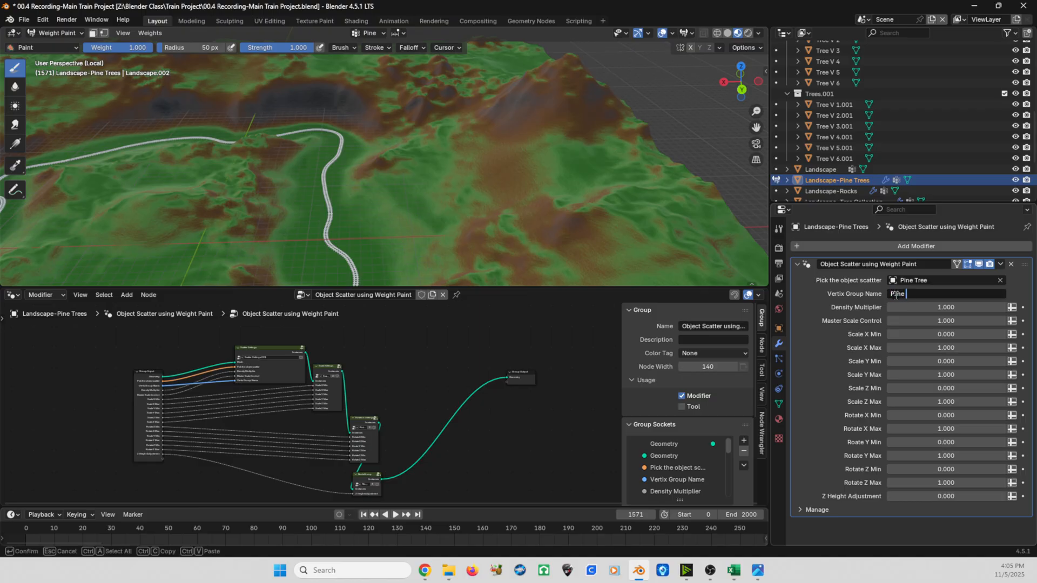
{"action": "key", "text": "Return"}
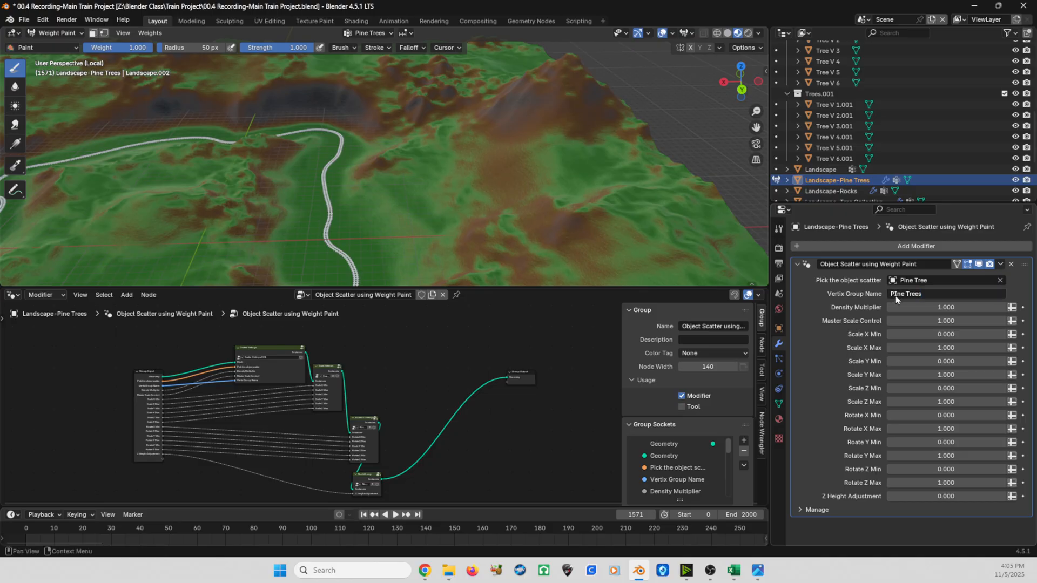
{"action": "left_click", "coordinate": [897, 295]}
{"action": "left_click", "coordinate": [897, 294]}
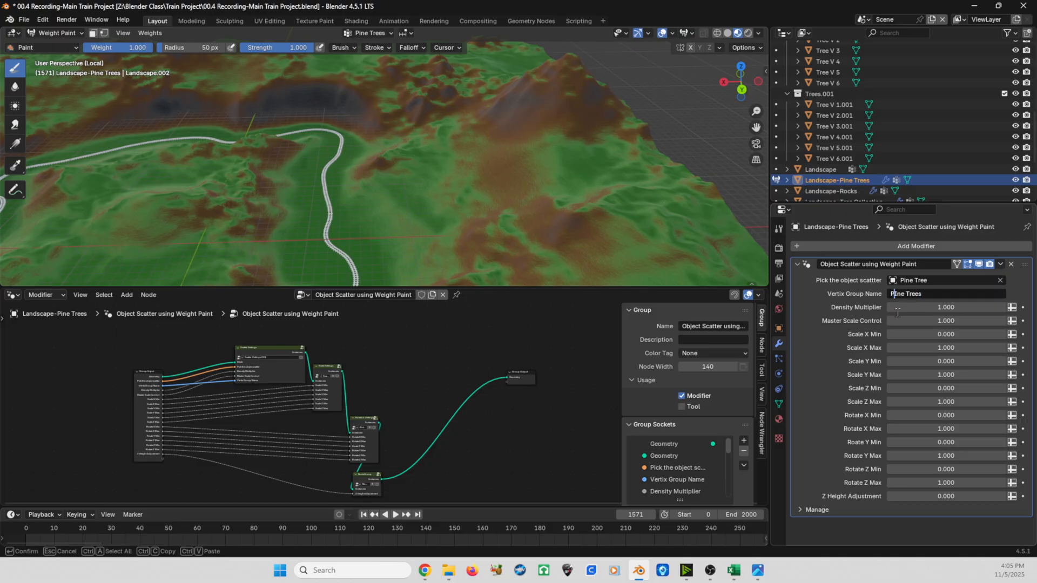
{"action": "key", "text": "BackSpace"}
{"action": "type", "text": "i"}
{"action": "key", "text": "Return"}
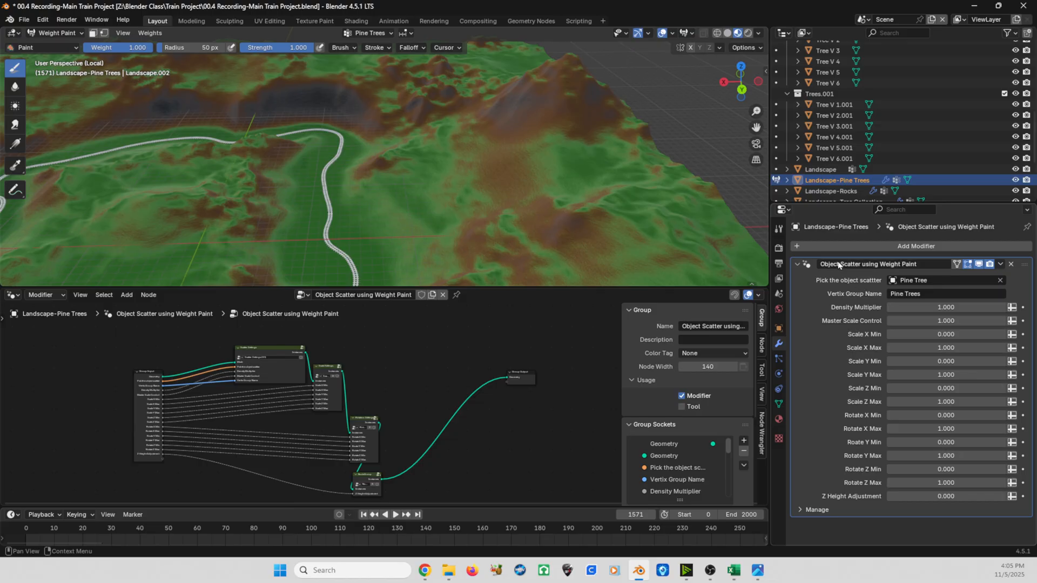
- Set the strength of the weight paint brush to 0.2
{"action": "left_click", "coordinate": [778, 230]}
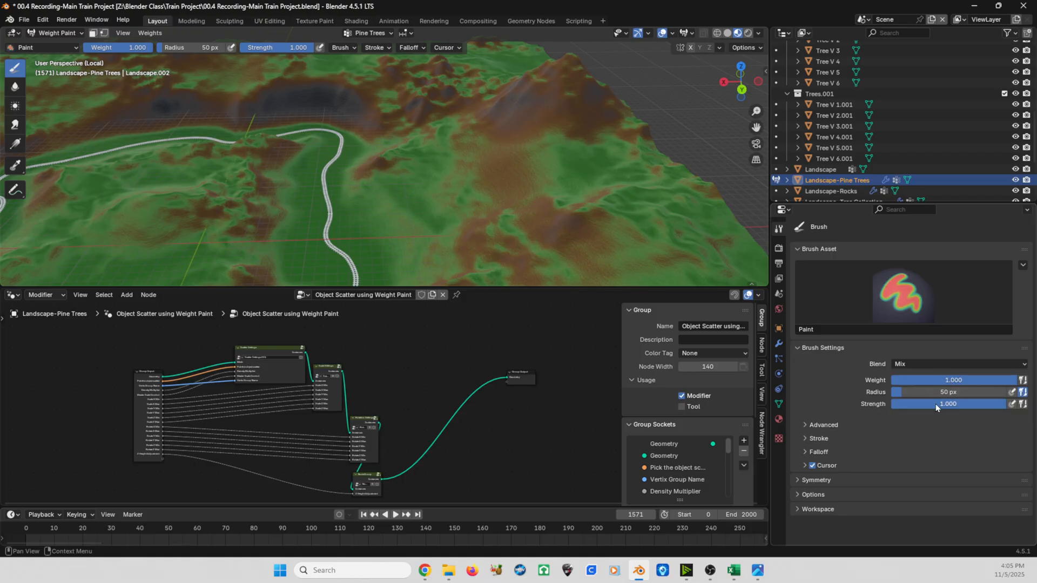
{"action": "left_click", "coordinate": [936, 403]}
{"action": "key", "text": "BackSpace"}
{"action": "type", "text": ".2"}
{"action": "key", "text": "Return"}
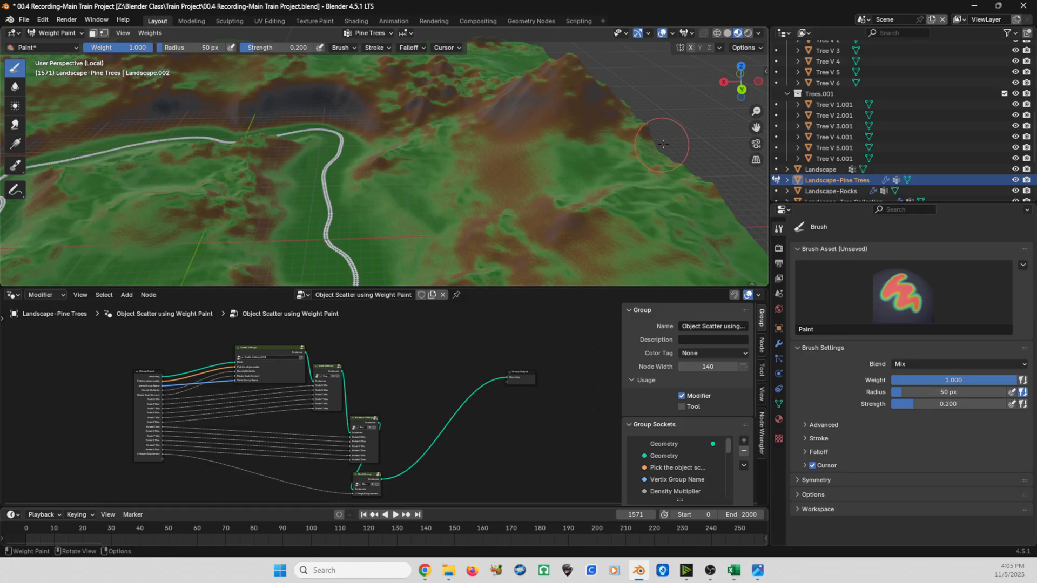
- Paint a short weight stroke for Pine Trees on the slope between the train track and the terrain's outer edge
{"action": "mouse_move", "coordinate": [663, 143]}
{"action": "middle_mouse_down"}
{"action": "mouse_move", "coordinate": [524, 210]}
{"action": "mouse_move", "coordinate": [518, 190]}
{"action": "middle_mouse_up"}
{"action": "scroll", "coordinate": [518, 198], "scroll_direction": "up", "scroll_amount": 2}
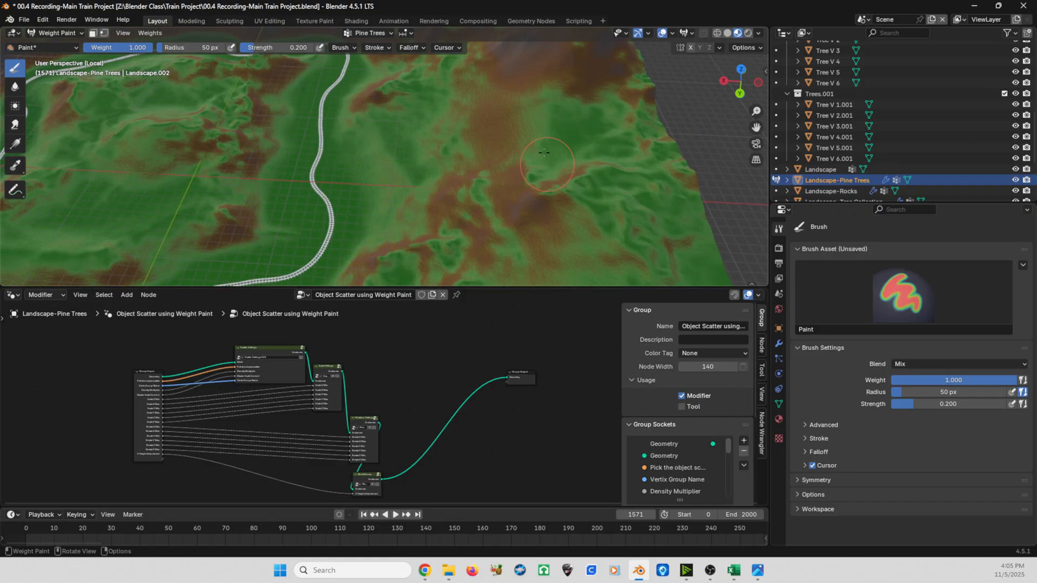
{"action": "middle_click_drag", "start_coordinate": [540, 152], "coordinate": [508, 149]}
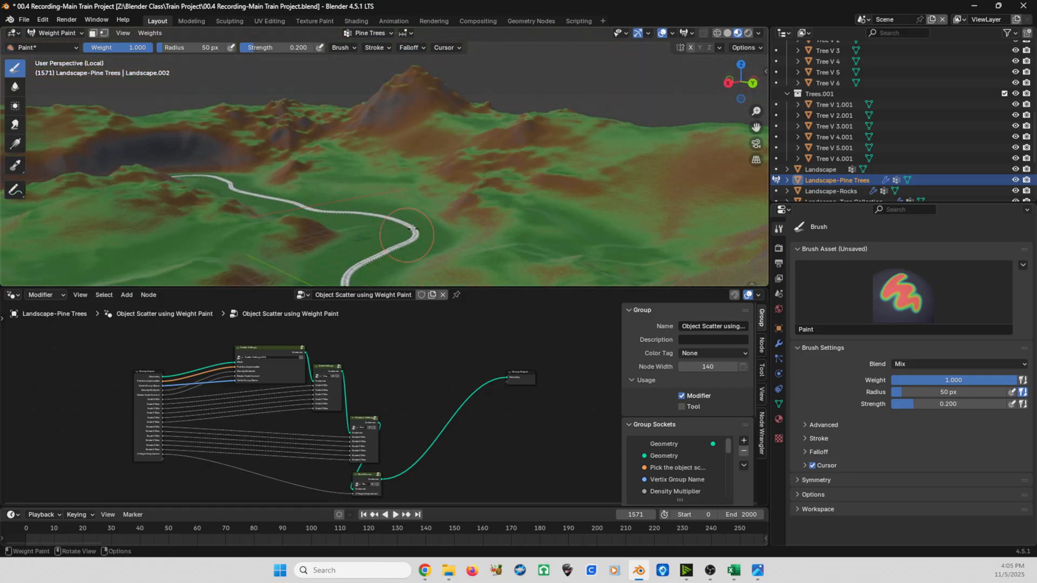
{"action": "middle_click_drag", "start_coordinate": [491, 206], "coordinate": [517, 141]}
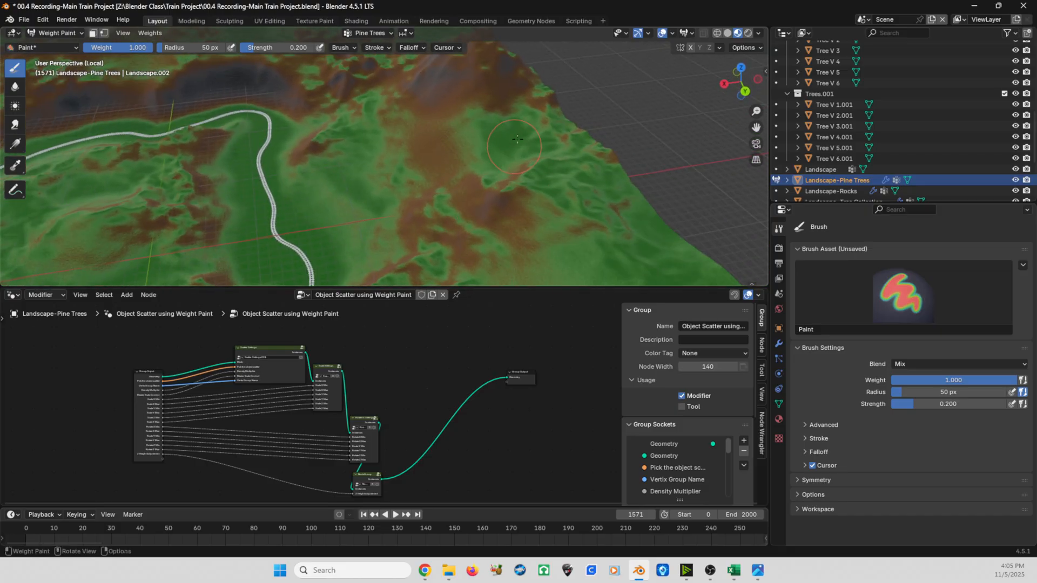
{"action": "mouse_move", "coordinate": [517, 139]}
{"action": "left_mouse_down"}
{"action": "mouse_move", "coordinate": [497, 146]}
{"action": "mouse_move", "coordinate": [559, 147]}
{"action": "left_mouse_up"}
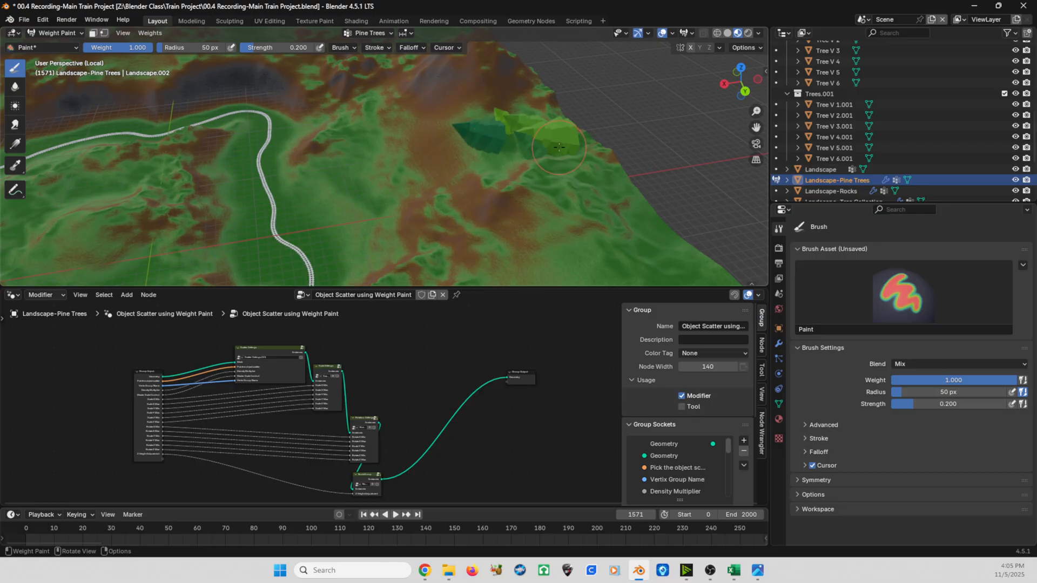
- Bring up the modifier settings of Landscape-Pine Trees and confirm Rotate X Min at 0
{"action": "mouse_move", "coordinate": [559, 147]}
{"action": "middle_mouse_down"}
{"action": "mouse_move", "coordinate": [462, 182]}
{"action": "mouse_move", "coordinate": [408, 239]}
{"action": "mouse_move", "coordinate": [500, 210]}
{"action": "middle_mouse_up"}
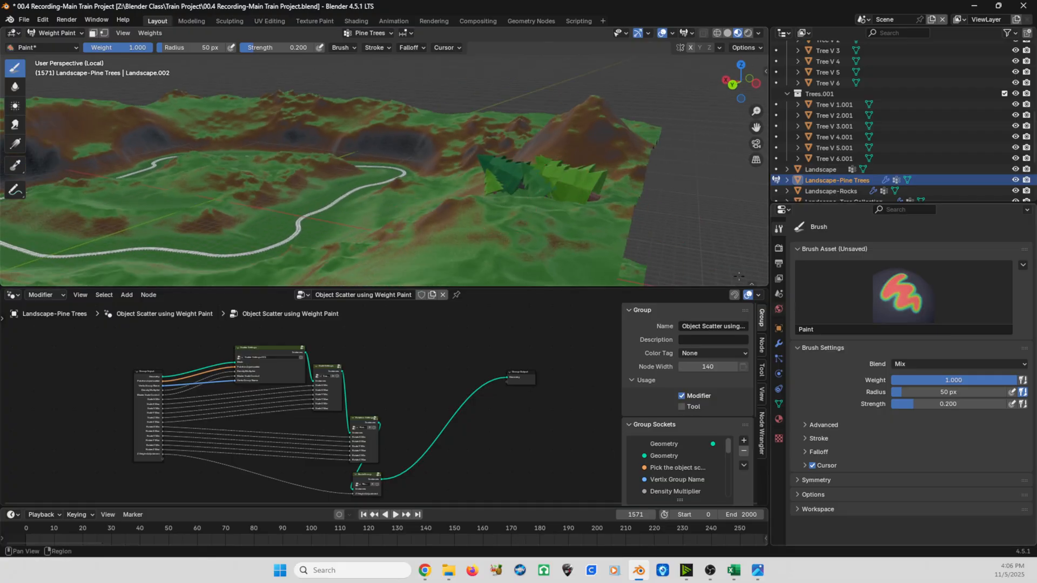
{"action": "left_click", "coordinate": [778, 343]}
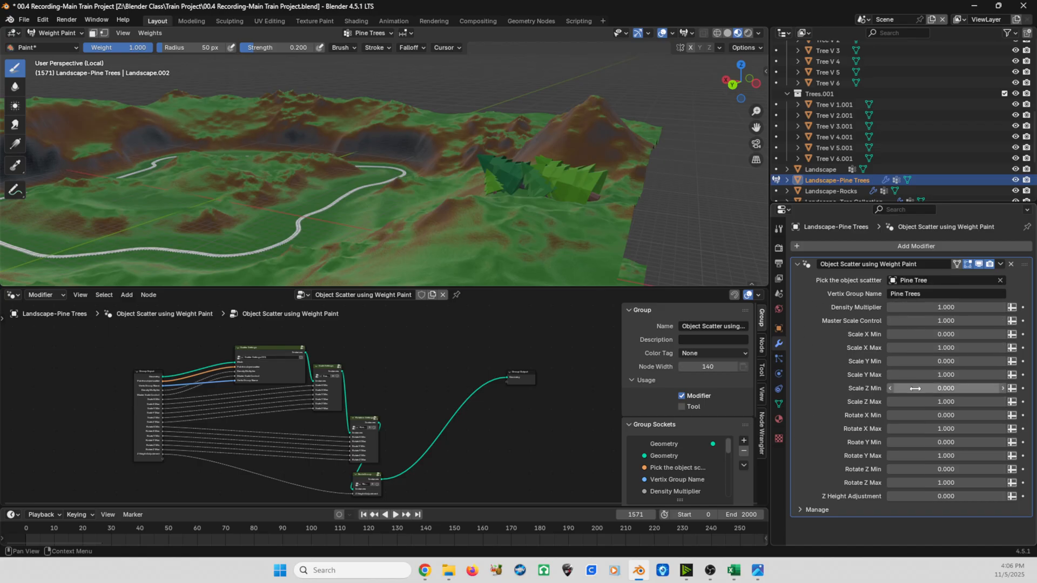
{"action": "left_click", "coordinate": [925, 416]}
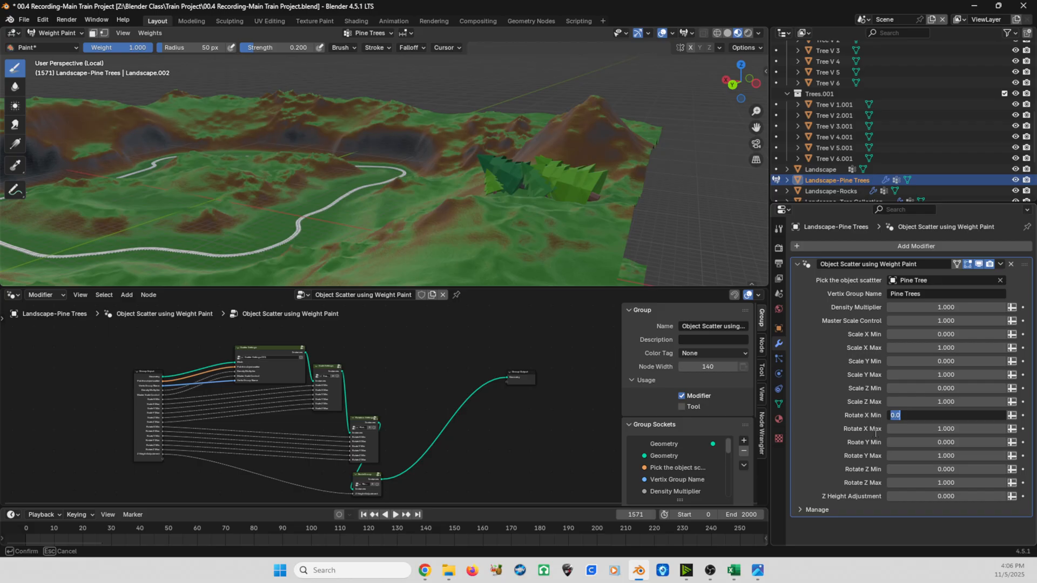
{"action": "key", "text": "Return"}
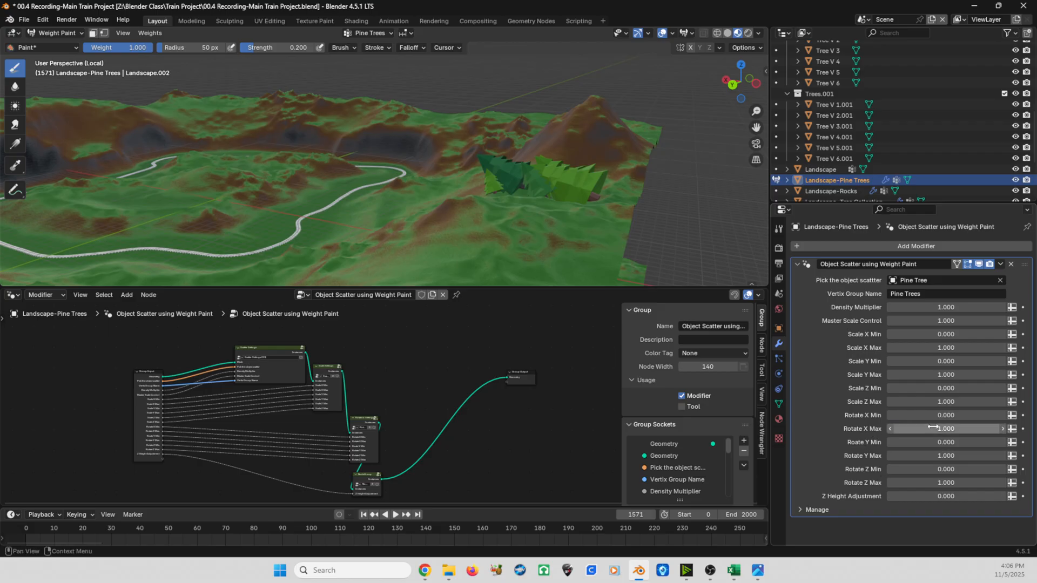
- Set Rotate X Max, Rotate Y Max and Rotate Z Max to 0 in the Object Scatter using Weight Paint modifier
{"action": "left_click", "coordinate": [935, 428]}
{"action": "type", "text": "0"}
{"action": "key", "text": "Return"}
{"action": "left_click", "coordinate": [937, 454]}
{"action": "type", "text": "0"}
{"action": "key", "text": "Return"}
{"action": "left_click", "coordinate": [940, 481]}
{"action": "type", "text": "0"}
{"action": "key", "text": "Return"}
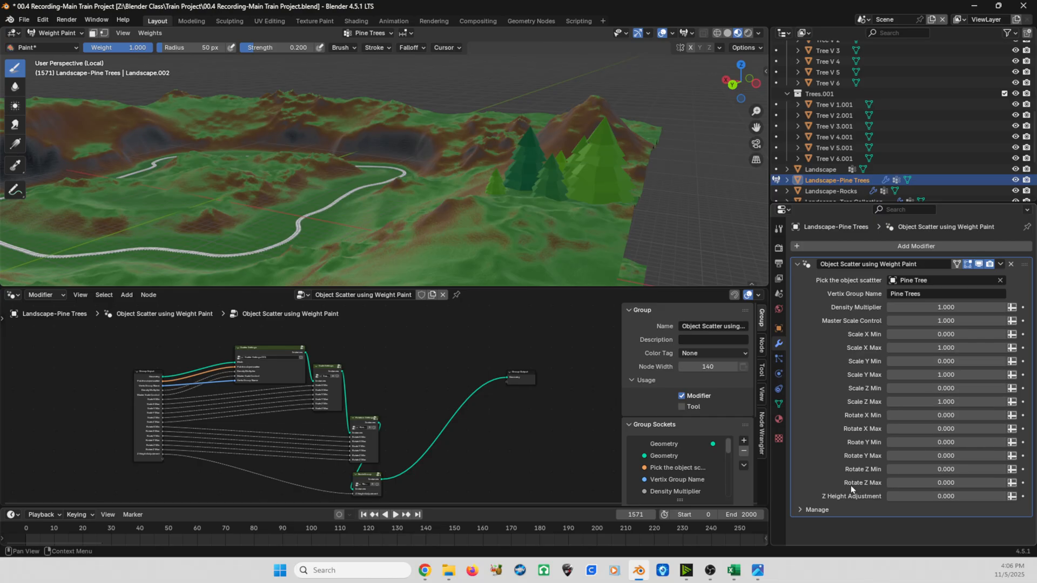
- Set Rotate Z Max to 360 and both Rotate Y Max and Rotate X Max to 0.1 for the scattered pine trees
{"action": "left_click", "coordinate": [934, 482]}
{"action": "type", "text": "360"}
{"action": "key", "text": "Return"}
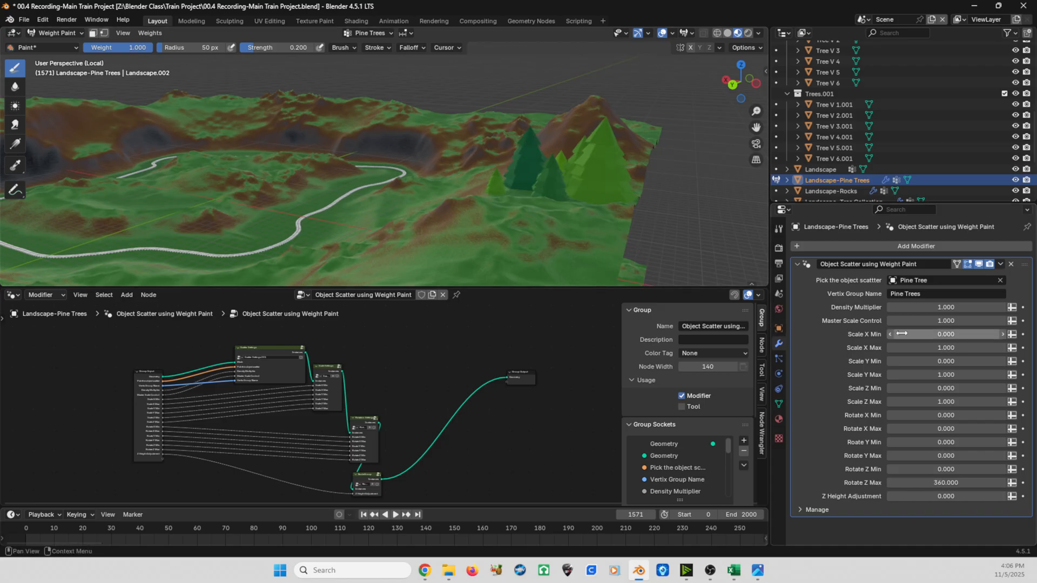
{"action": "left_click", "coordinate": [932, 456]}
{"action": "key", "text": "BackSpace"}
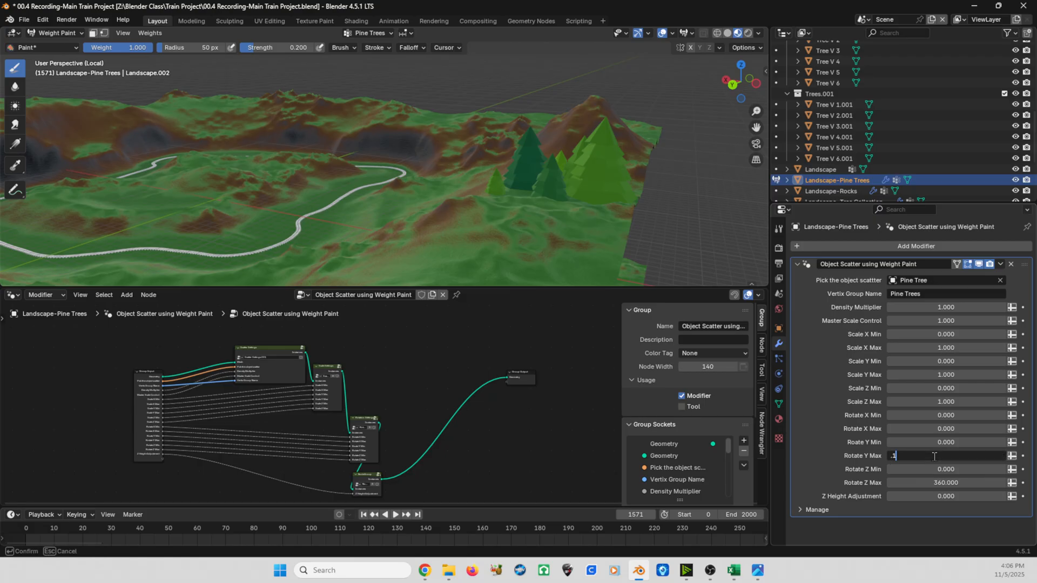
{"action": "type", "text": ".1"}
{"action": "key", "text": "Return"}
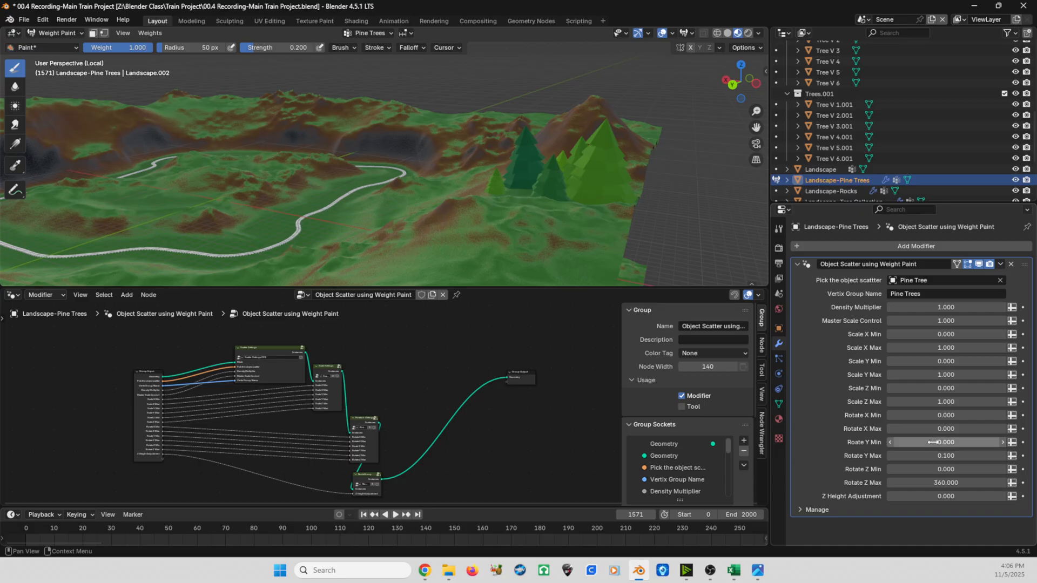
{"action": "left_click", "coordinate": [931, 430]}
{"action": "type", "text": ".1"}
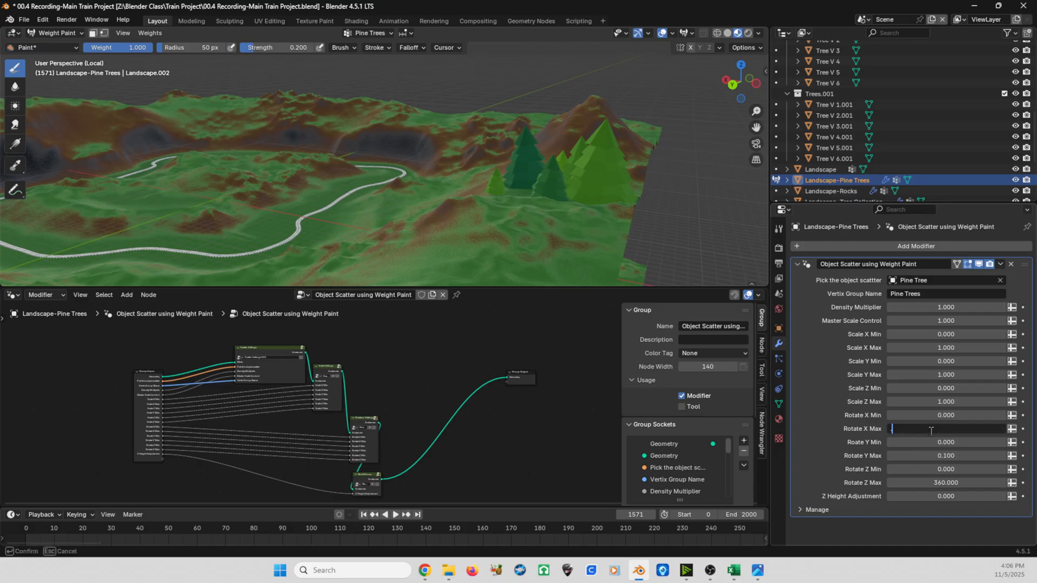
{"action": "key", "text": "Return"}
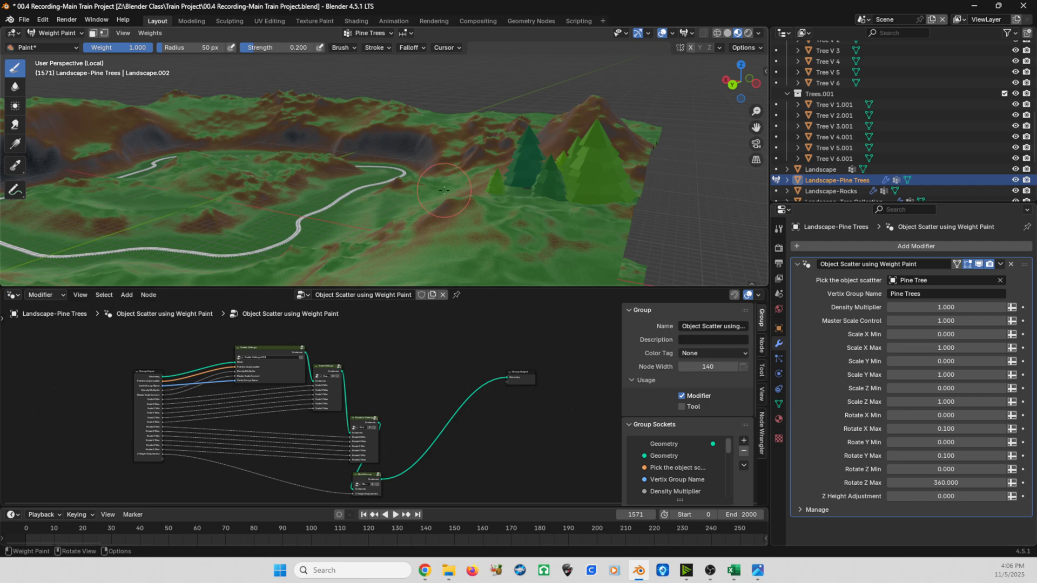
- Lower the pine trees' Master Scale Control to 0.1 and raise it to 0.3
{"action": "middle_click_drag", "start_coordinate": [442, 194], "coordinate": [518, 196]}
{"action": "scroll", "coordinate": [518, 197], "scroll_direction": "up", "scroll_amount": 2}
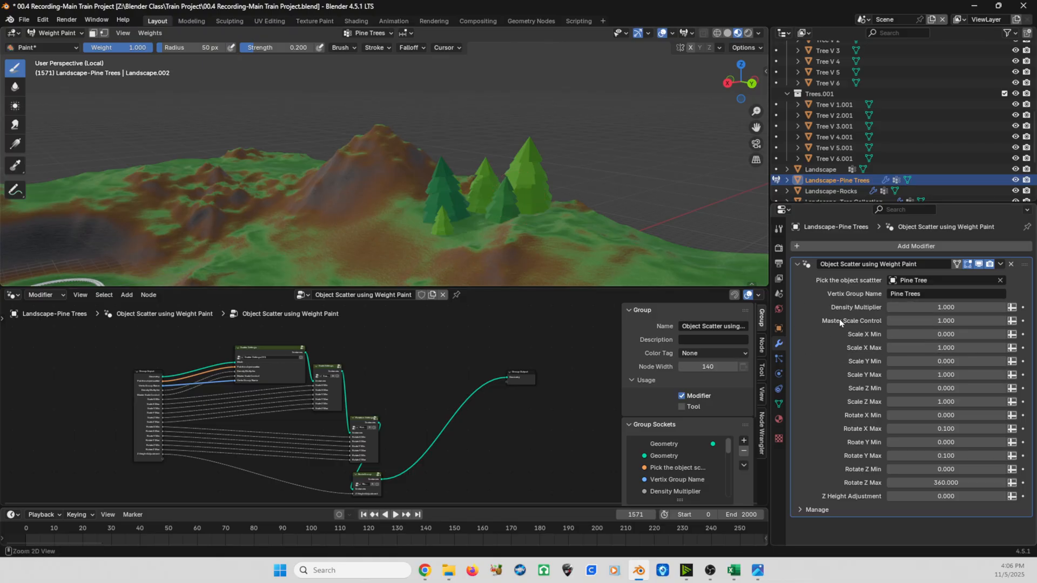
{"action": "left_click", "coordinate": [925, 321]}
{"action": "key", "text": "BackSpace"}
{"action": "type", "text": "0.2"}
{"action": "key", "text": "Return"}
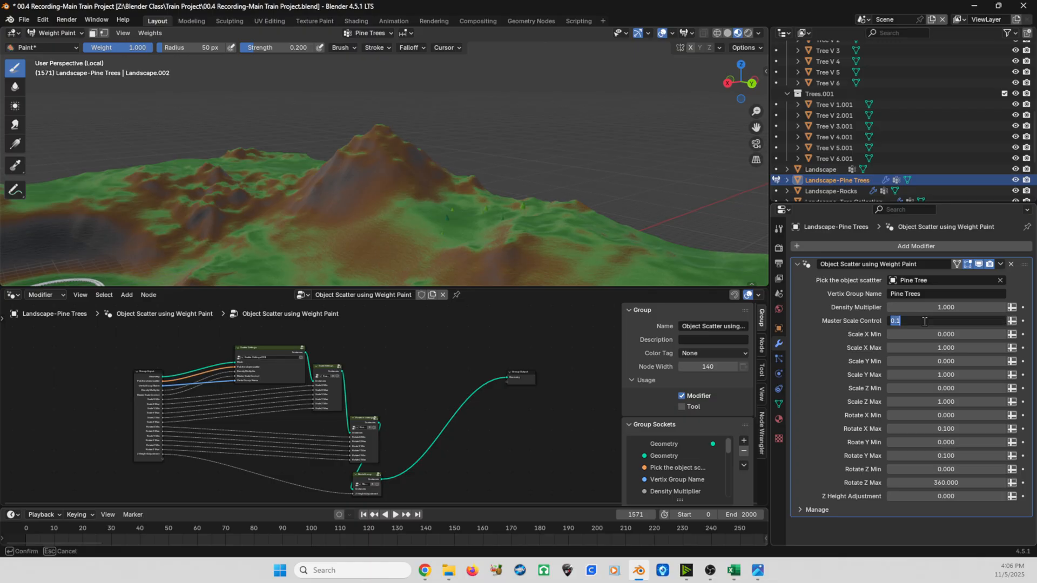
{"action": "left_click", "coordinate": [924, 321]}
{"action": "key", "text": "BackSpace"}
{"action": "type", "text": ".3"}
{"action": "key", "text": "Return"}
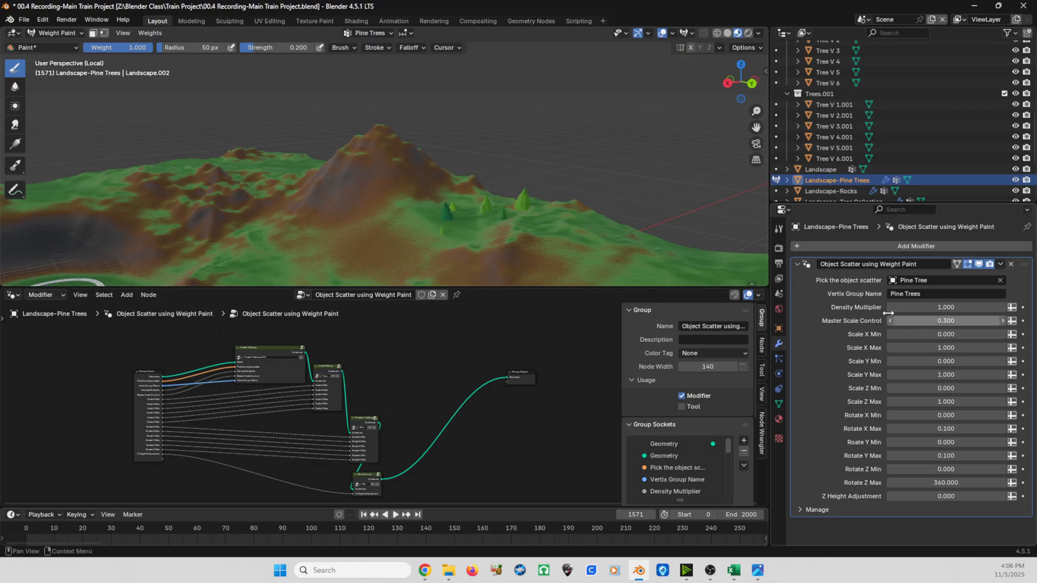
- Set the Master Scale Control of the pine tree scatter to 0.4
{"action": "mouse_move", "coordinate": [432, 216]}
{"action": "middle_mouse_down", "text": "shift"}
{"action": "mouse_move", "coordinate": [489, 151]}
{"action": "mouse_move", "coordinate": [521, 140]}
{"action": "middle_mouse_up", "text": "shift"}
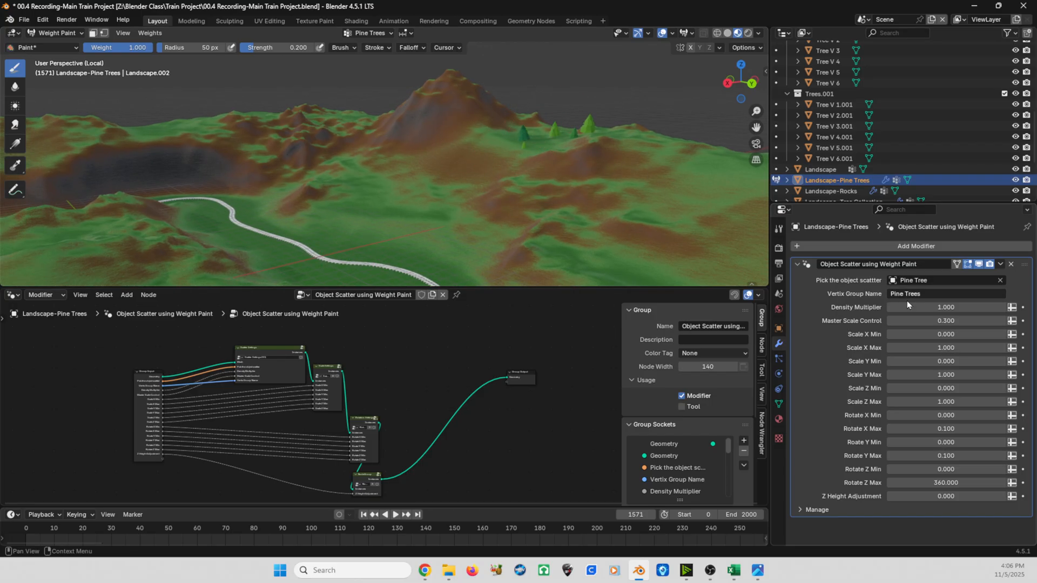
{"action": "left_click", "coordinate": [925, 321]}
{"action": "key", "text": "BackSpace"}
{"action": "type", "text": ".4"}
{"action": "key", "text": "Return"}
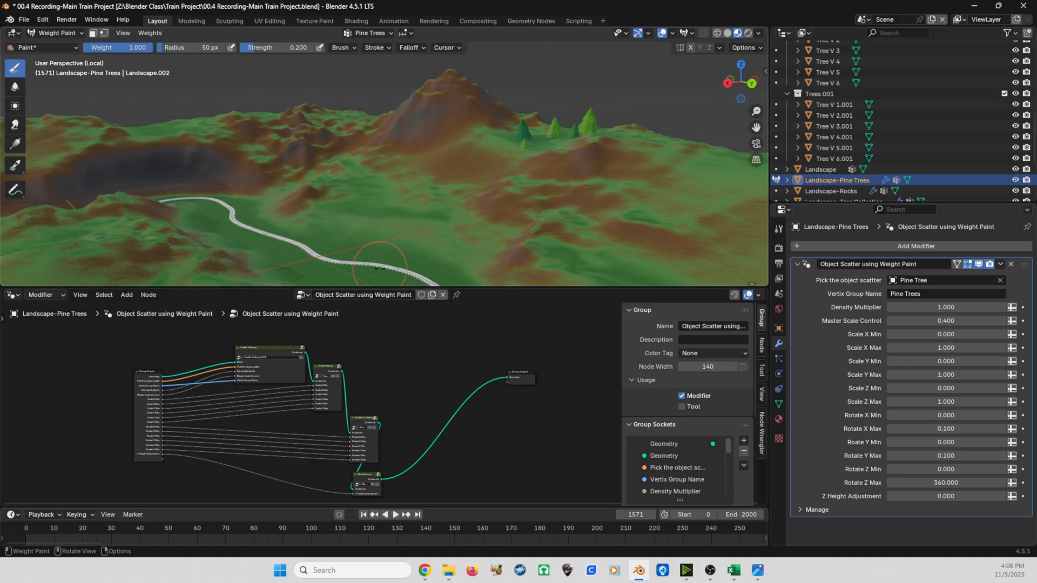
{"action": "left_click", "coordinate": [925, 319]}
{"action": "type", "text": ".3"}
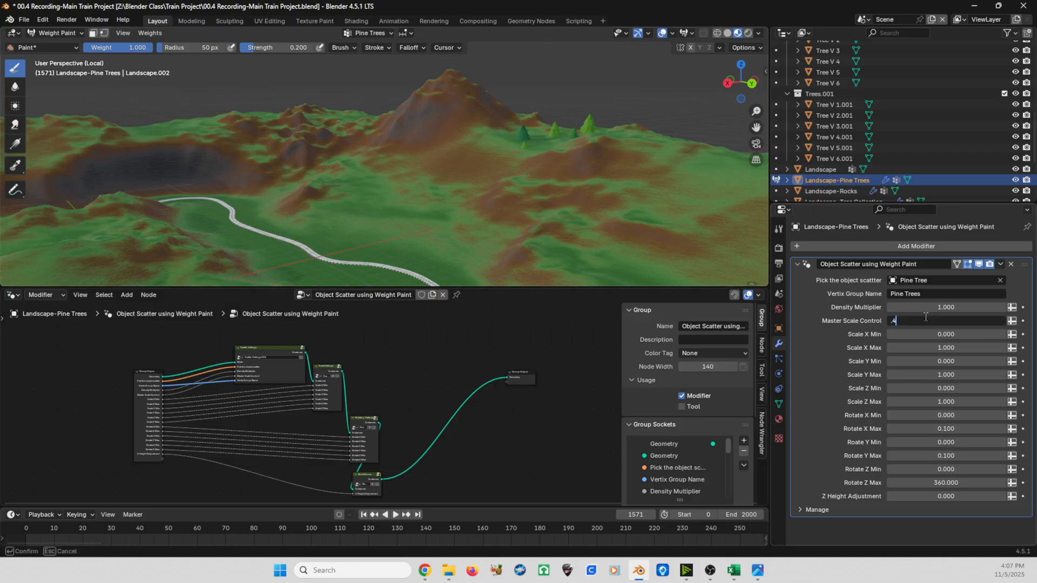
{"action": "key", "text": "Escape"}
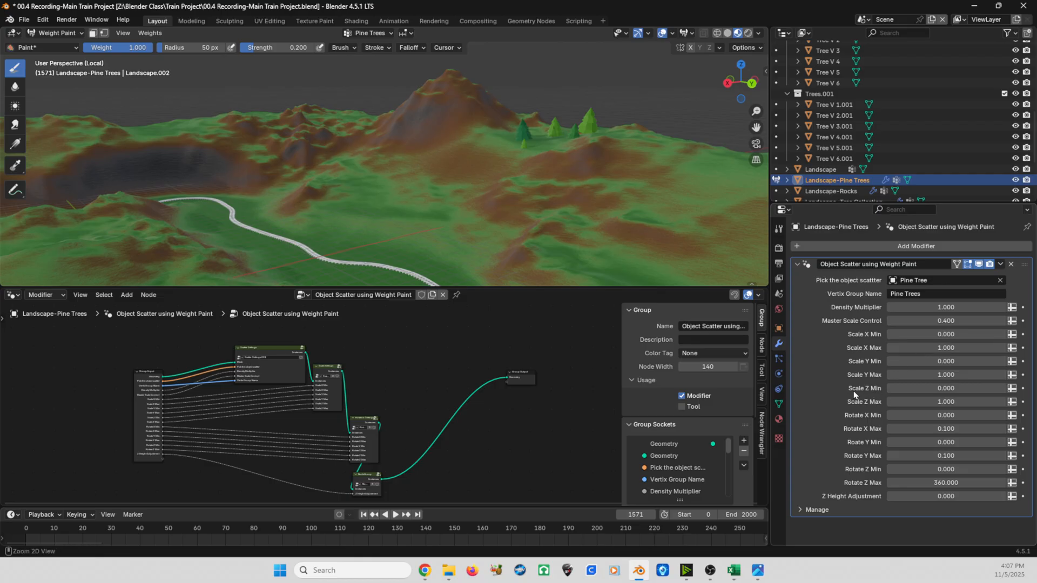
- Try a Scale Z Min of 0.5, restore it to 0, and reset Scale Z Max to 1
{"action": "left_click", "coordinate": [934, 389]}
{"action": "key", "text": "BackSpace"}
{"action": "type", "text": ".5"}
{"action": "key", "text": "Return"}
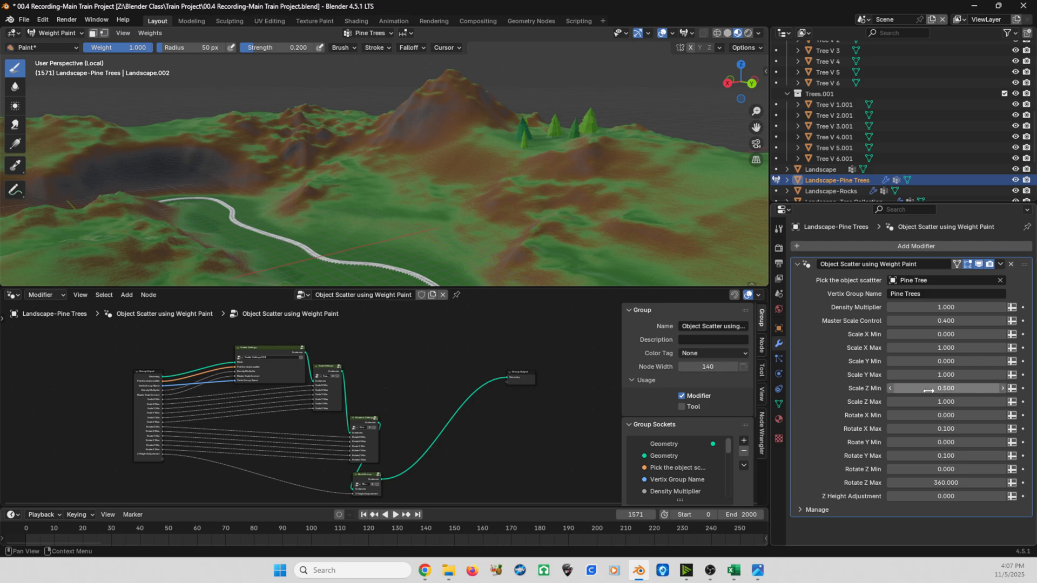
{"action": "left_click", "coordinate": [930, 389]}
{"action": "type", "text": "0"}
{"action": "key", "text": "Return"}
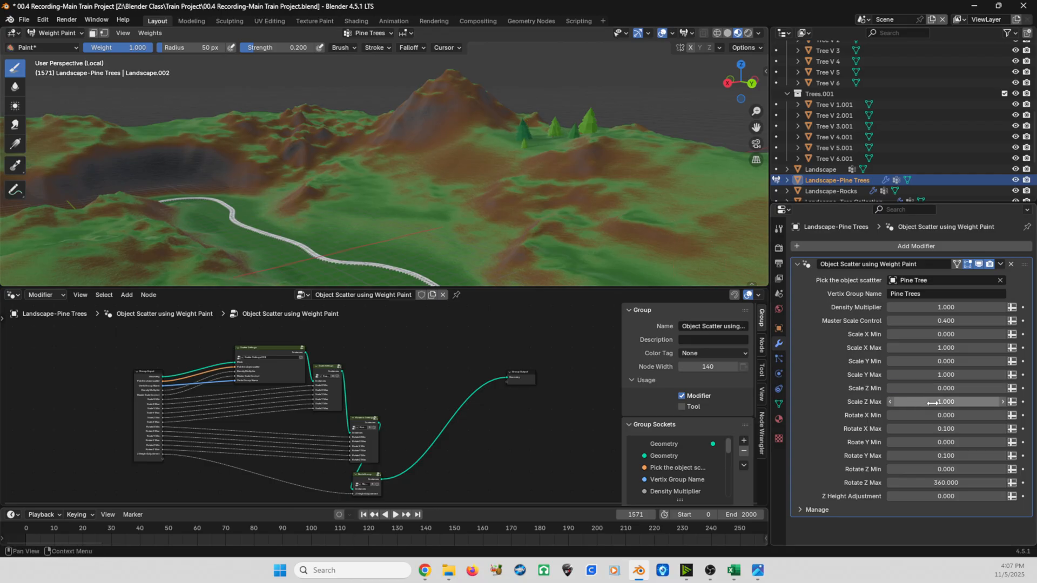
{"action": "mouse_move", "coordinate": [930, 403]}
{"action": "left_mouse_down"}
{"action": "mouse_move", "coordinate": [951, 402]}
{"action": "mouse_move", "coordinate": [938, 402]}
{"action": "left_mouse_up"}
{"action": "left_click", "coordinate": [939, 401]}
{"action": "type", "text": "1"}
{"action": "key", "text": "Return"}
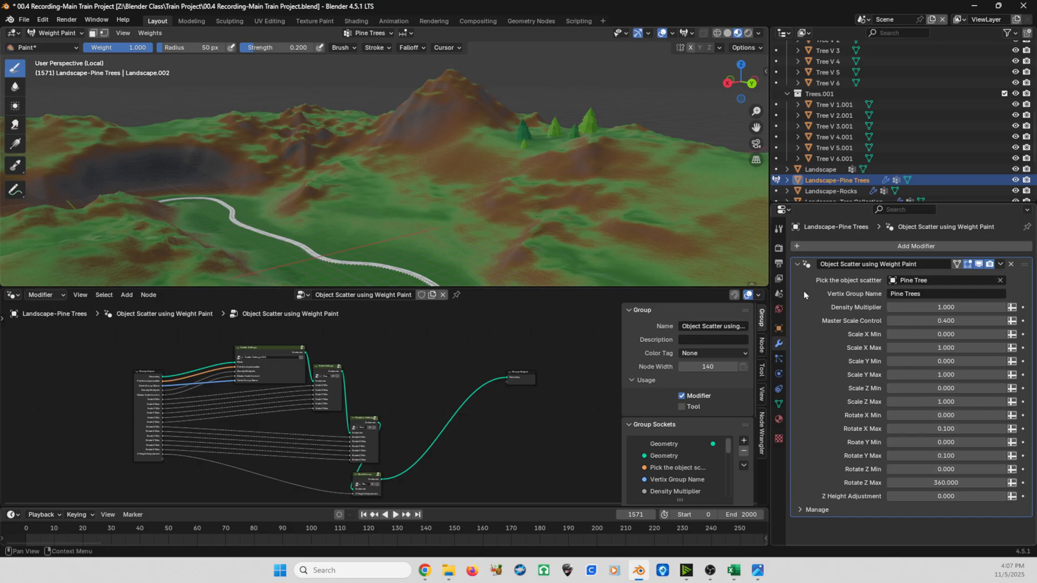
- Raise the Density Multiplier of the pine tree scatter to 2 and on to 3
{"action": "left_click", "coordinate": [924, 308]}
{"action": "type", "text": "2"}
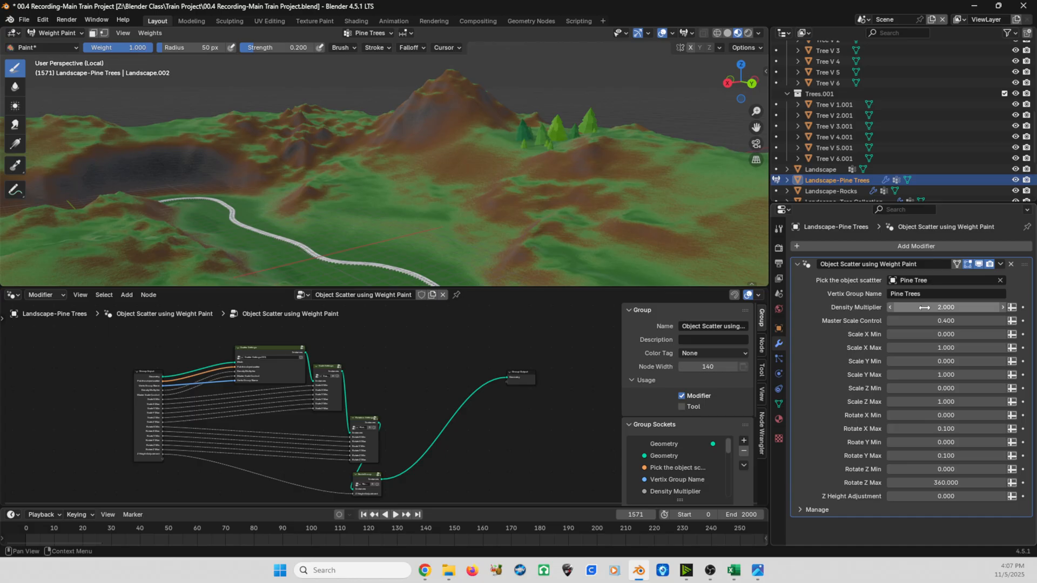
{"action": "left_click", "coordinate": [924, 307]}
{"action": "type", "text": "3"}
{"action": "key", "text": "Return"}
- Paint short Pine Trees weight strokes on the green slopes along the terrain's outer edge beside the train track
{"action": "middle_click_drag", "start_coordinate": [625, 108], "coordinate": [497, 172]}
{"action": "middle_click_drag", "start_coordinate": [562, 207], "coordinate": [518, 179]}
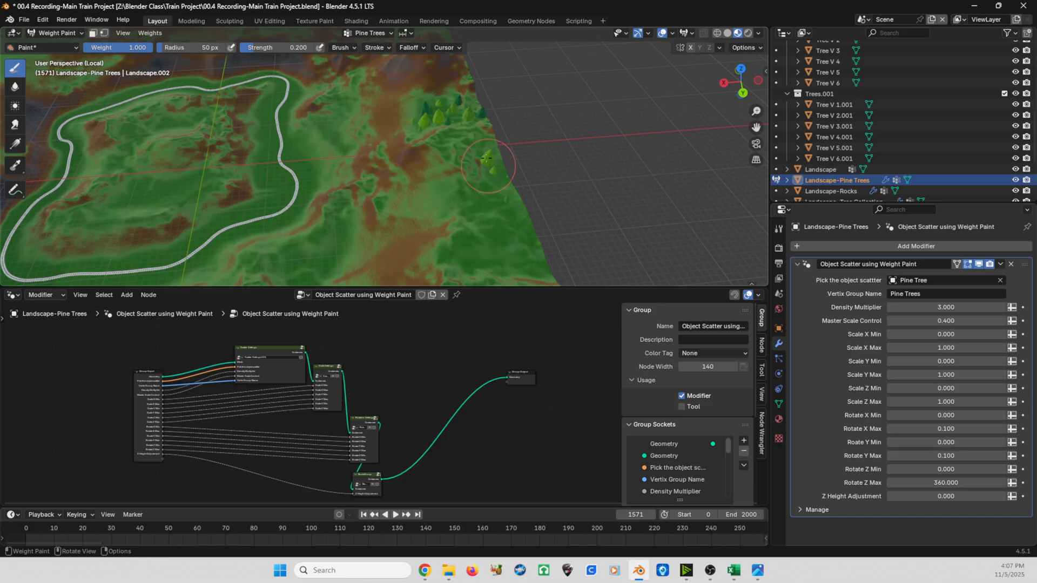
{"action": "left_click_drag", "start_coordinate": [442, 197], "coordinate": [436, 193]}
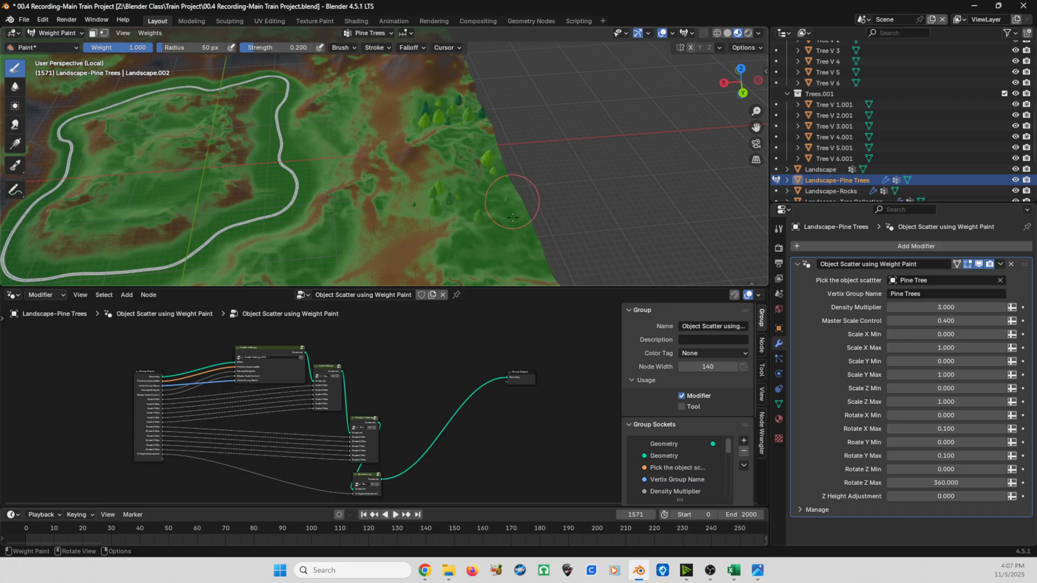
{"action": "mouse_move", "coordinate": [512, 217]}
{"action": "left_mouse_down"}
{"action": "mouse_move", "coordinate": [505, 238]}
{"action": "mouse_move", "coordinate": [519, 254]}
{"action": "mouse_move", "coordinate": [499, 247]}
{"action": "left_mouse_up"}
- Set the Density Multiplier of the pine tree scatter to 5
{"action": "middle_click_drag", "start_coordinate": [479, 194], "coordinate": [511, 165]}
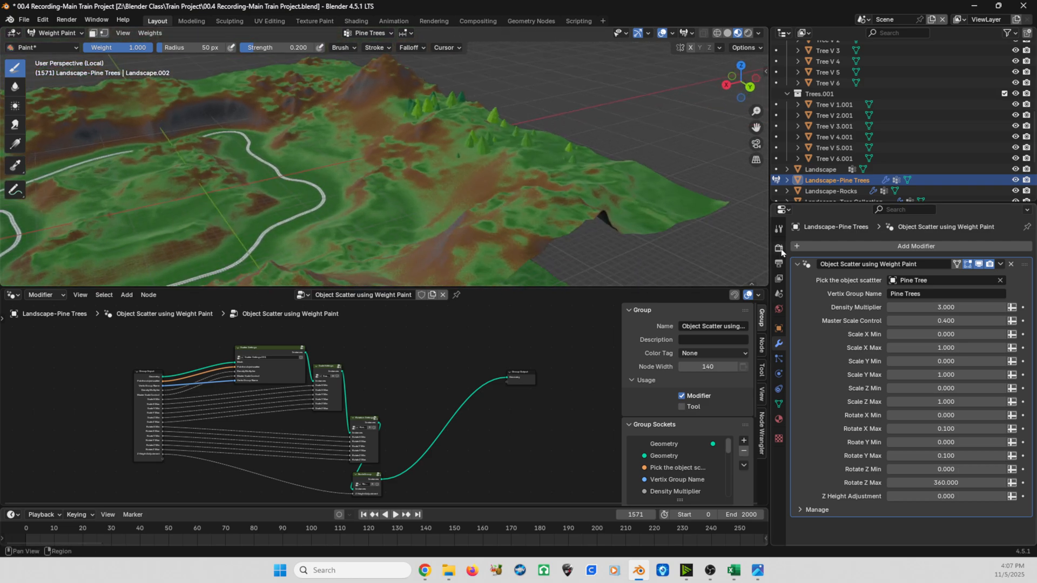
{"action": "left_click", "coordinate": [933, 307]}
{"action": "type", "text": "5"}
{"action": "key", "text": "Return"}
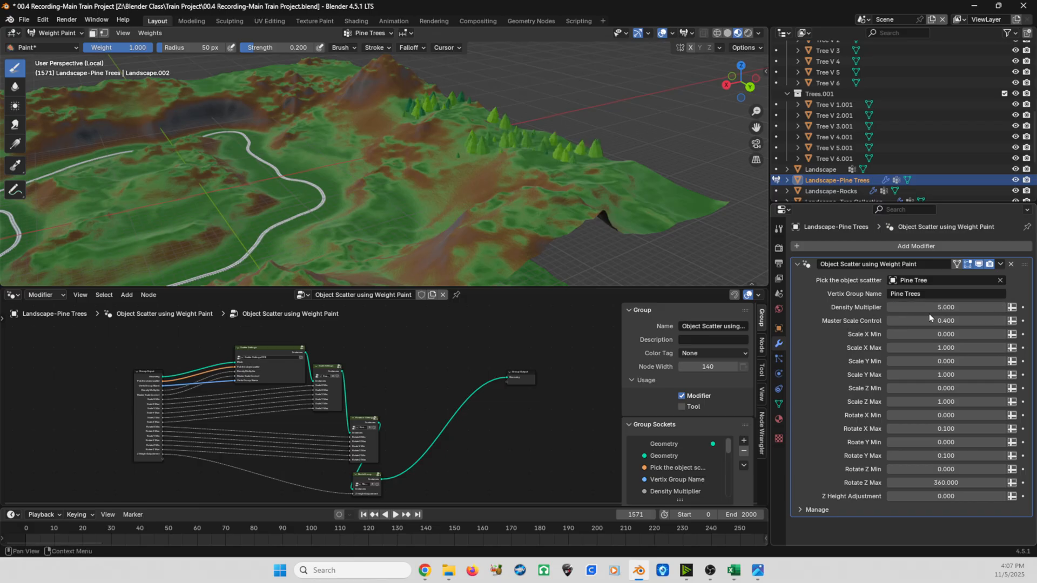
- Paint Pine Trees weight across the far corner of the terrain, behind the hills beyond the train track
{"action": "middle_click_drag", "start_coordinate": [423, 81], "coordinate": [425, 114]}
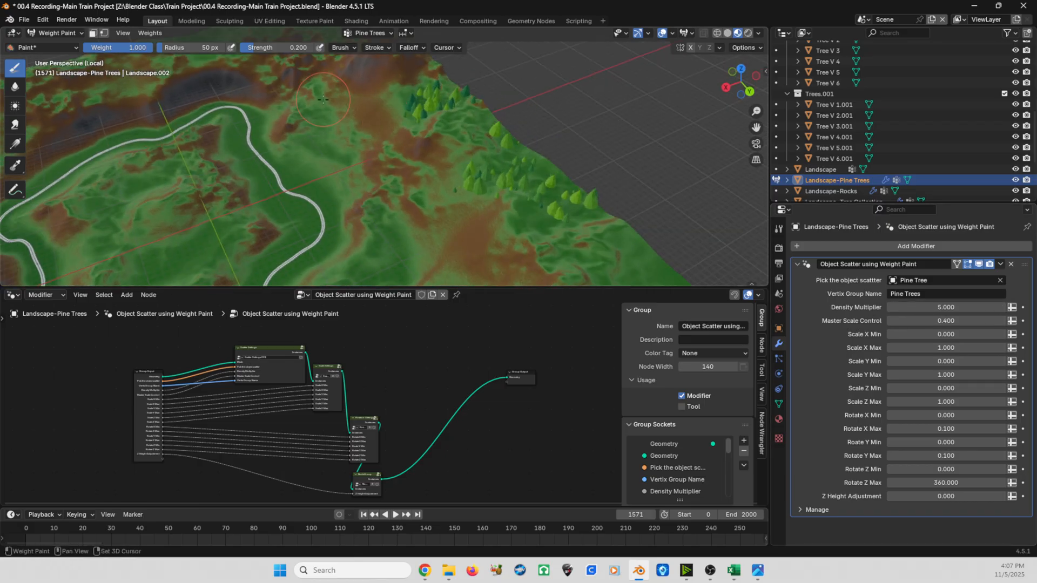
{"action": "middle_click_drag", "start_coordinate": [323, 93], "coordinate": [458, 227], "text": "shift"}
{"action": "mouse_move", "coordinate": [450, 146]}
{"action": "left_mouse_down"}
{"action": "mouse_move", "coordinate": [467, 154]}
{"action": "mouse_move", "coordinate": [451, 135]}
{"action": "mouse_move", "coordinate": [495, 140]}
{"action": "left_mouse_up"}
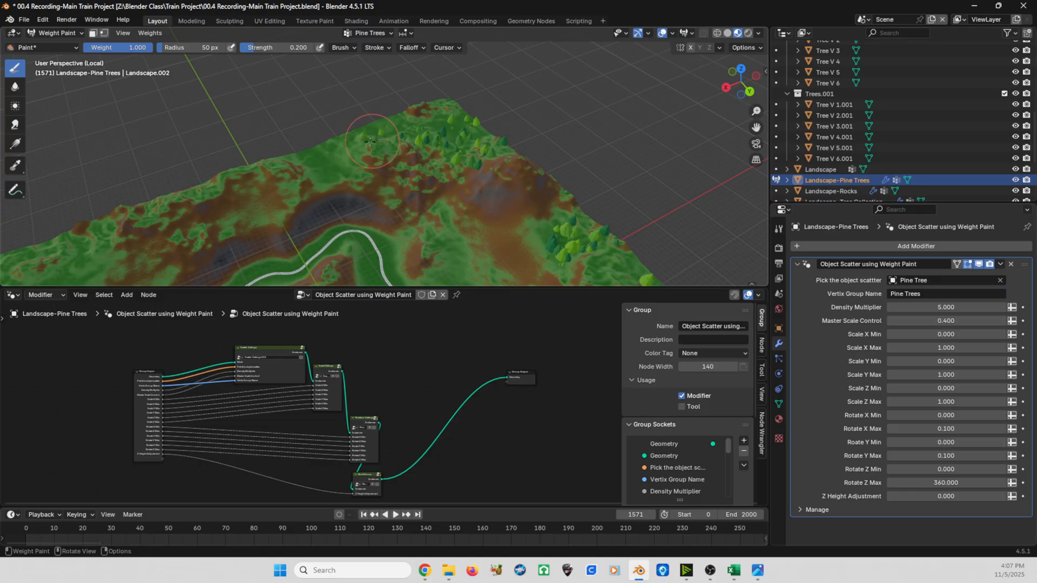
- Paint Pine Trees weight on the green strip between the train track's outer bend and the hills near the terrain edge
{"action": "middle_click_drag", "start_coordinate": [351, 200], "coordinate": [298, 126], "text": "shift"}
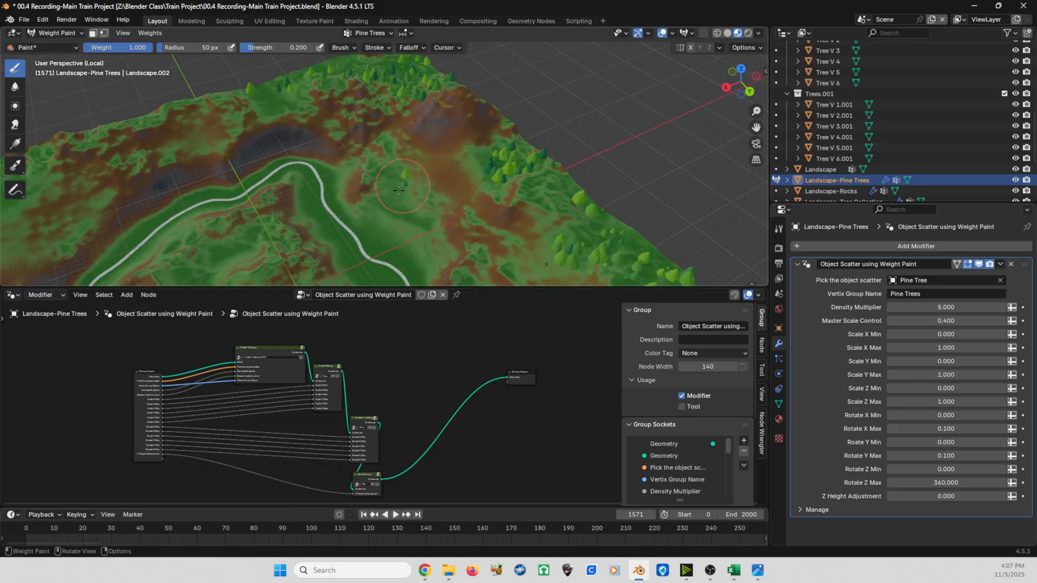
{"action": "left_click_drag", "start_coordinate": [398, 190], "coordinate": [407, 210]}
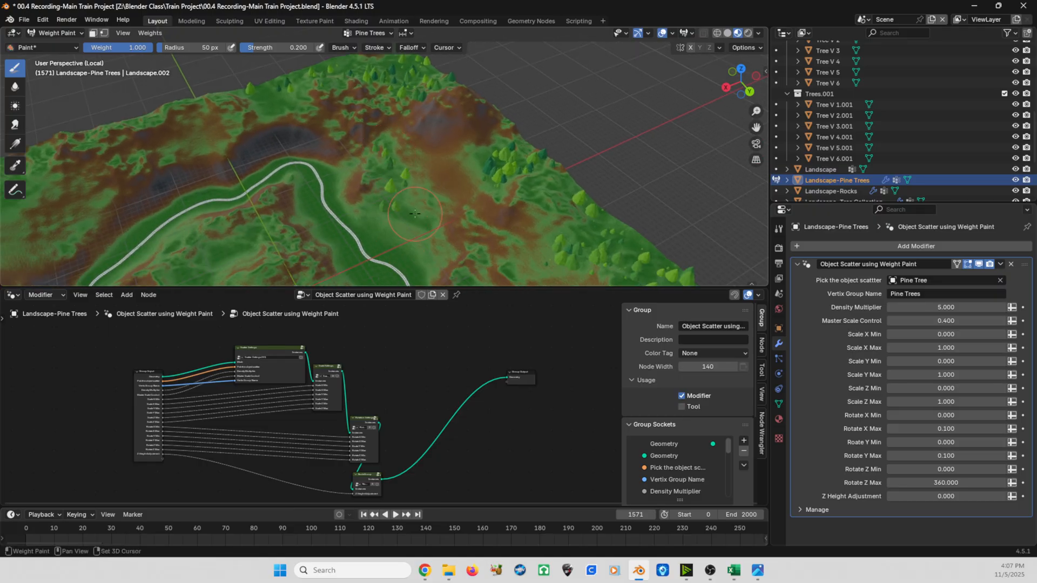
{"action": "middle_click_drag", "start_coordinate": [398, 238], "coordinate": [351, 129], "text": "shift"}
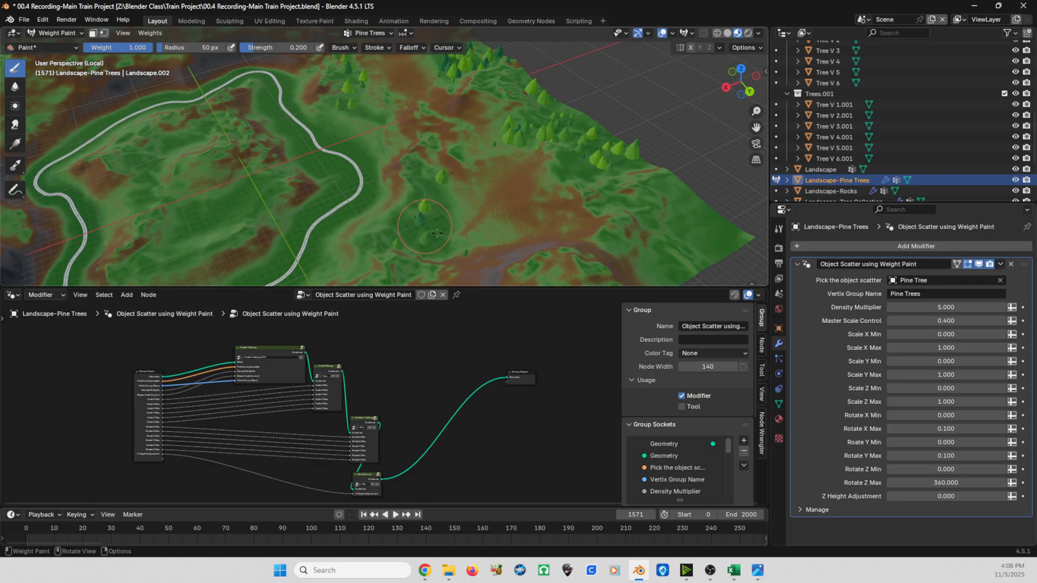
{"action": "middle_click_drag", "start_coordinate": [425, 212], "coordinate": [435, 134]}
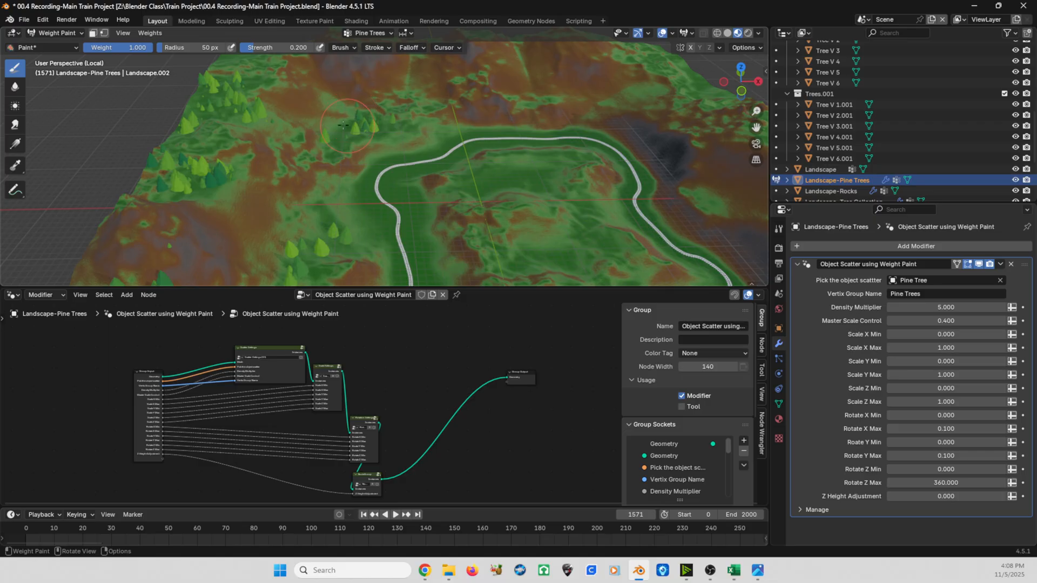
- Switch the pine tree landscape from Weight Paint back to Object Mode and exit local view
{"action": "middle_click_drag", "start_coordinate": [339, 140], "coordinate": [393, 192], "text": "shift"}
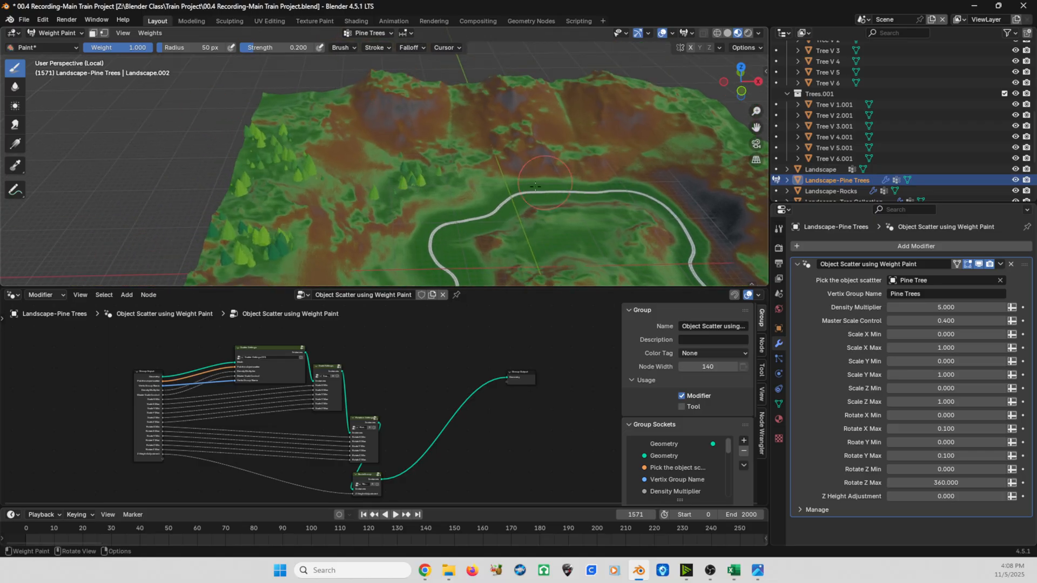
{"action": "mouse_move", "coordinate": [465, 228]}
{"action": "middle_mouse_down"}
{"action": "mouse_move", "coordinate": [417, 232]}
{"action": "mouse_move", "coordinate": [295, 213]}
{"action": "mouse_move", "coordinate": [351, 221]}
{"action": "mouse_move", "coordinate": [376, 213]}
{"action": "middle_mouse_up"}
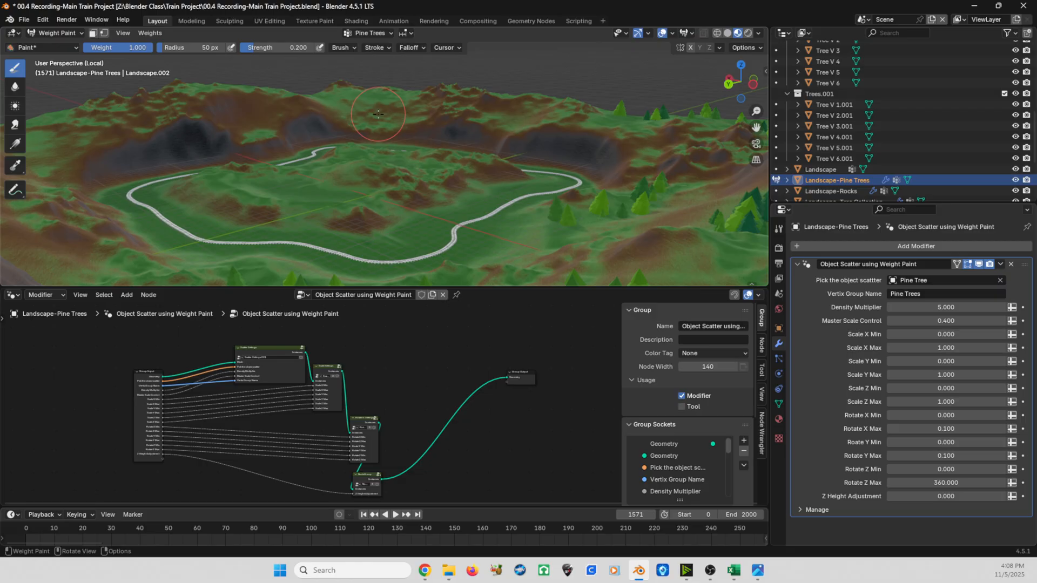
{"action": "middle_click_drag", "start_coordinate": [378, 114], "coordinate": [300, 171]}
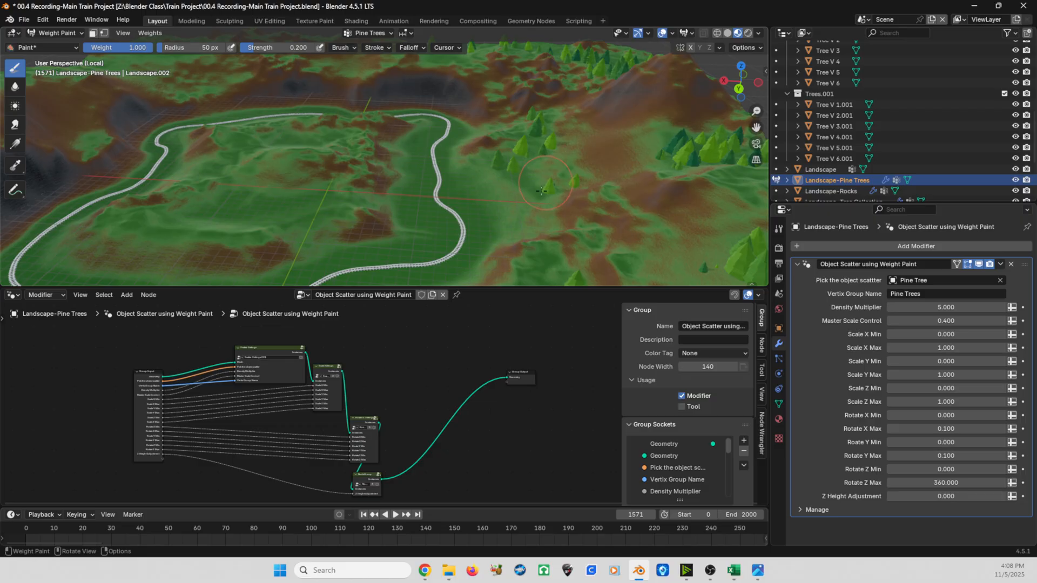
{"action": "scroll", "coordinate": [545, 173], "scroll_direction": "down", "scroll_amount": 2}
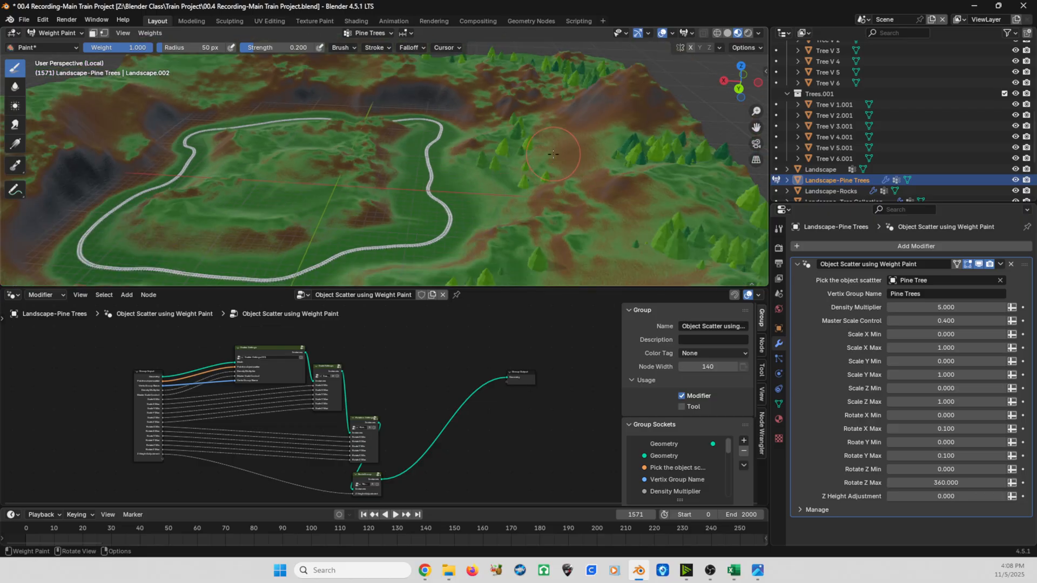
{"action": "scroll", "coordinate": [483, 184], "scroll_direction": "down", "scroll_amount": 2}
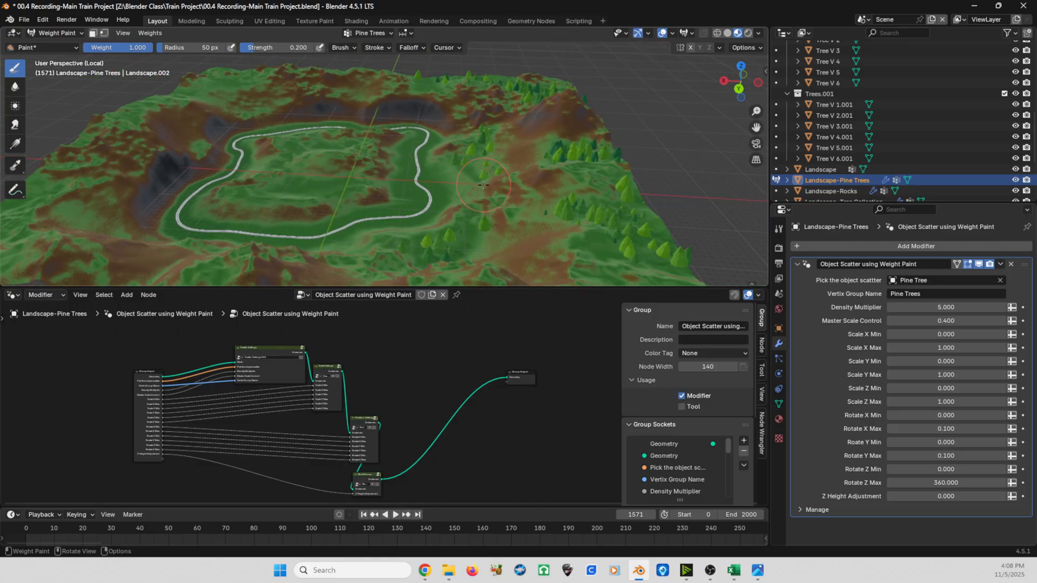
{"action": "left_click", "coordinate": [55, 32]}
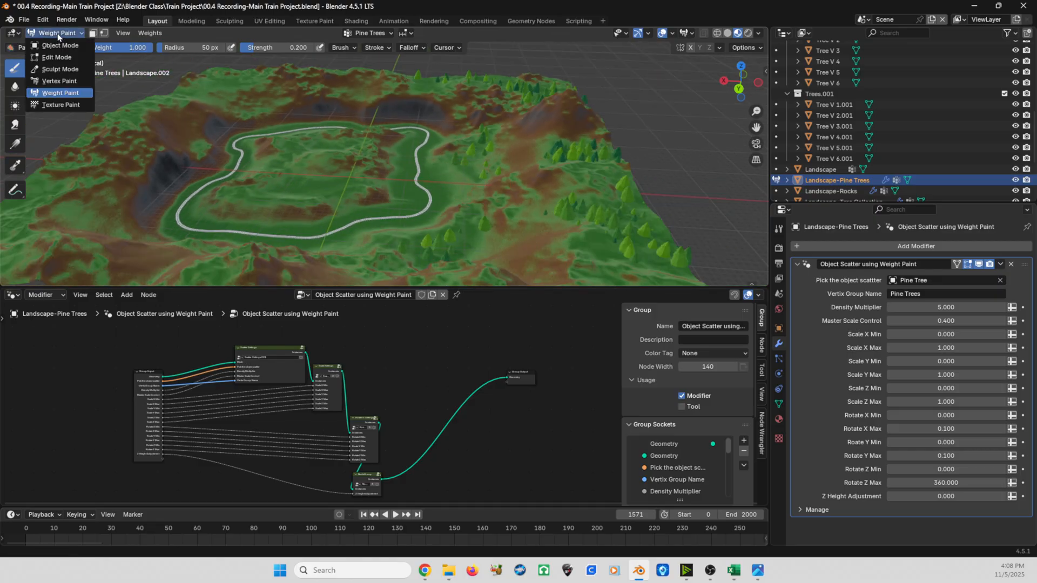
{"action": "left_click", "coordinate": [52, 46]}
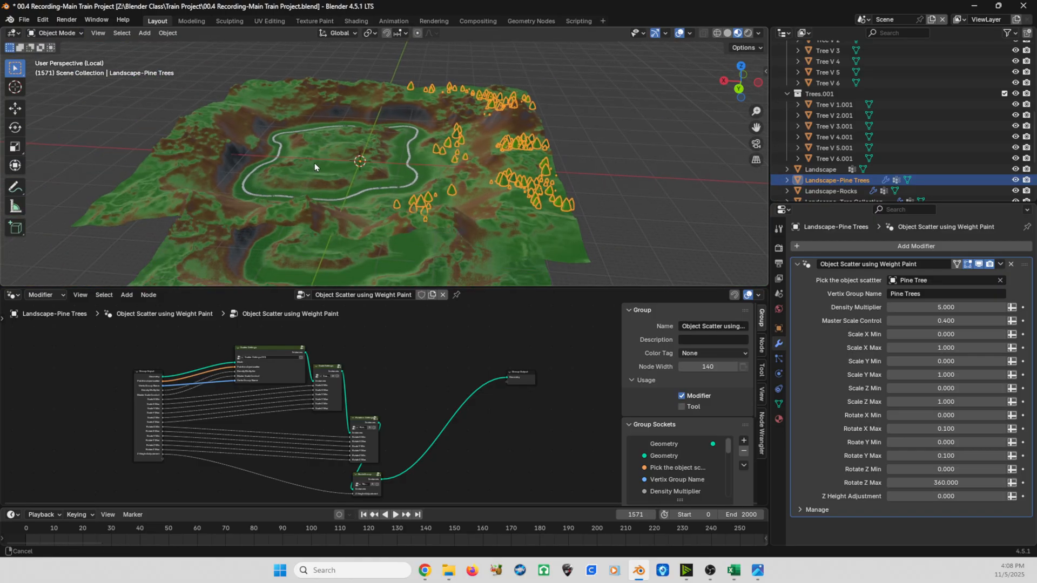
- Snap the Landscape-Tree Collection layer to the 3D cursor at the centre of the main landscape
{"action": "left_click", "coordinate": [497, 148]}
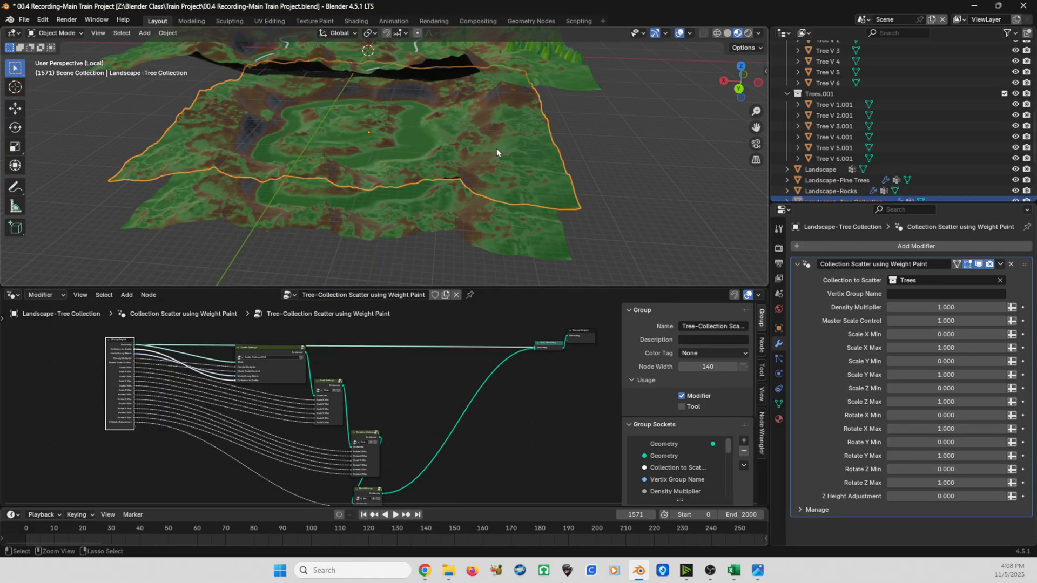
{"action": "key", "text": "w"}
{"action": "middle_click_drag", "start_coordinate": [497, 148], "coordinate": [404, 122]}
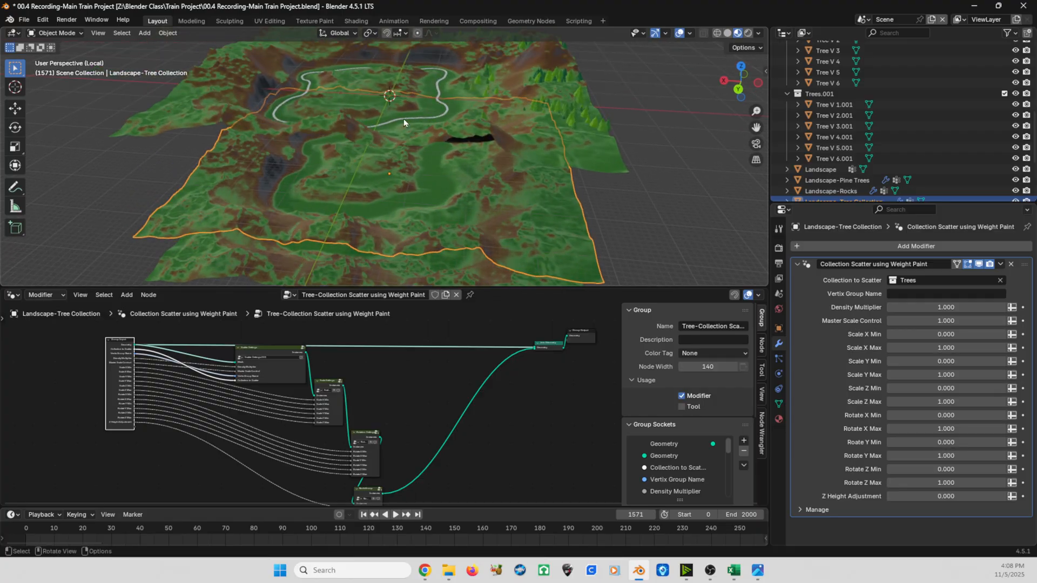
{"action": "left_click", "coordinate": [363, 98]}
{"action": "key", "text": "c"}
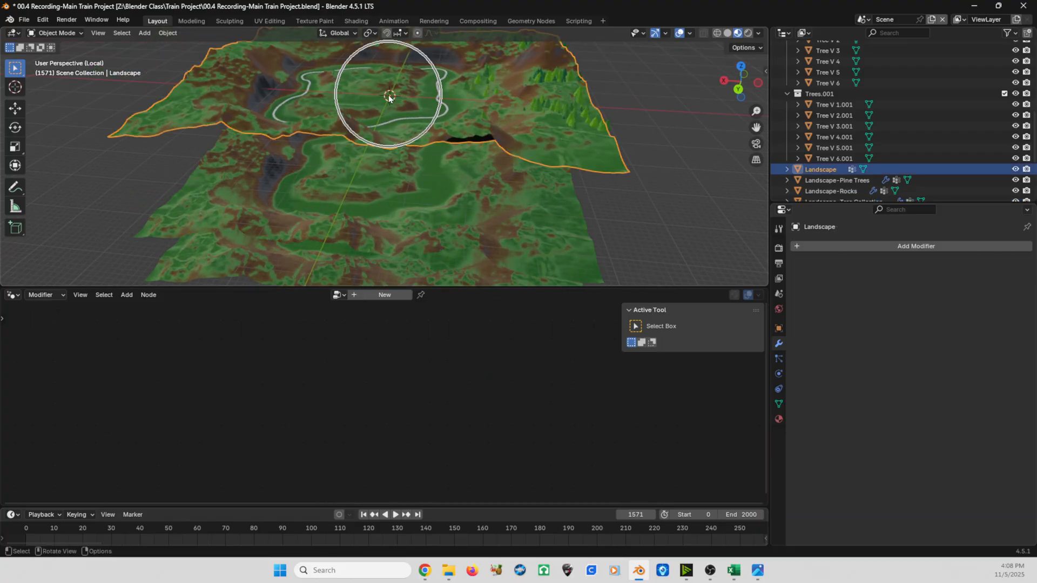
{"action": "key", "text": "Escape"}
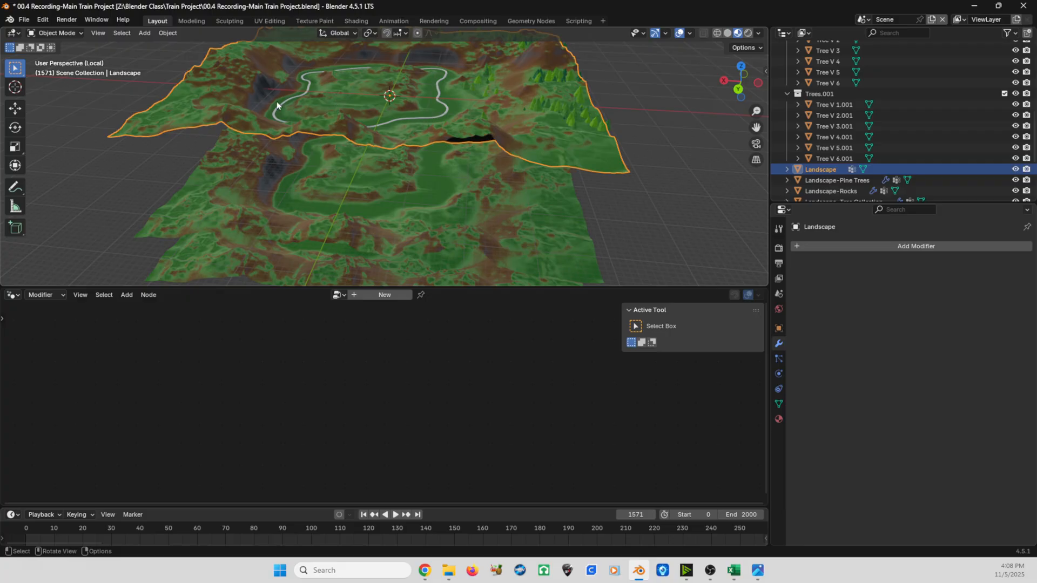
{"action": "left_click", "coordinate": [504, 212]}
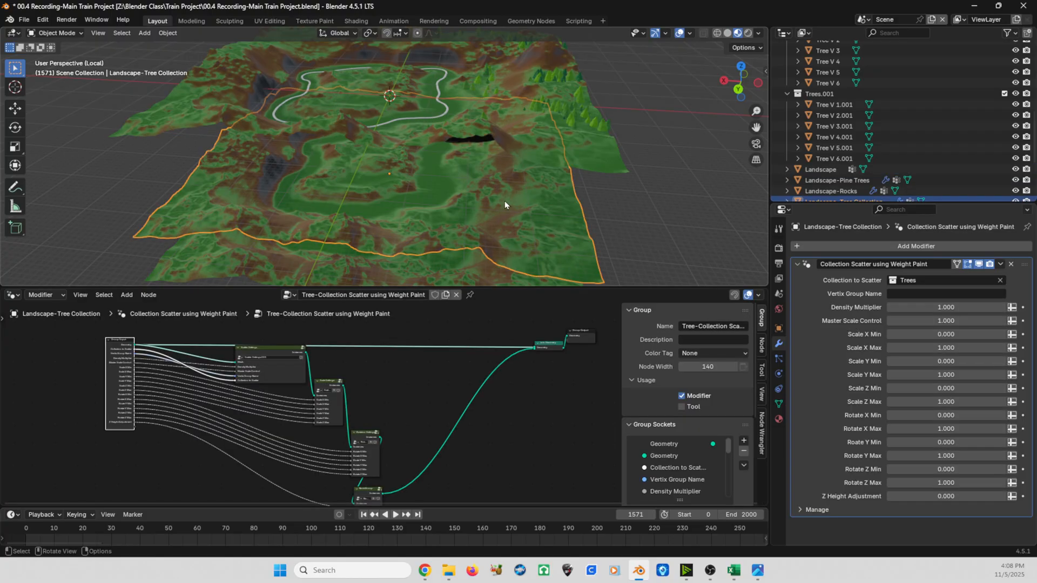
{"action": "key", "text": "shift+s"}
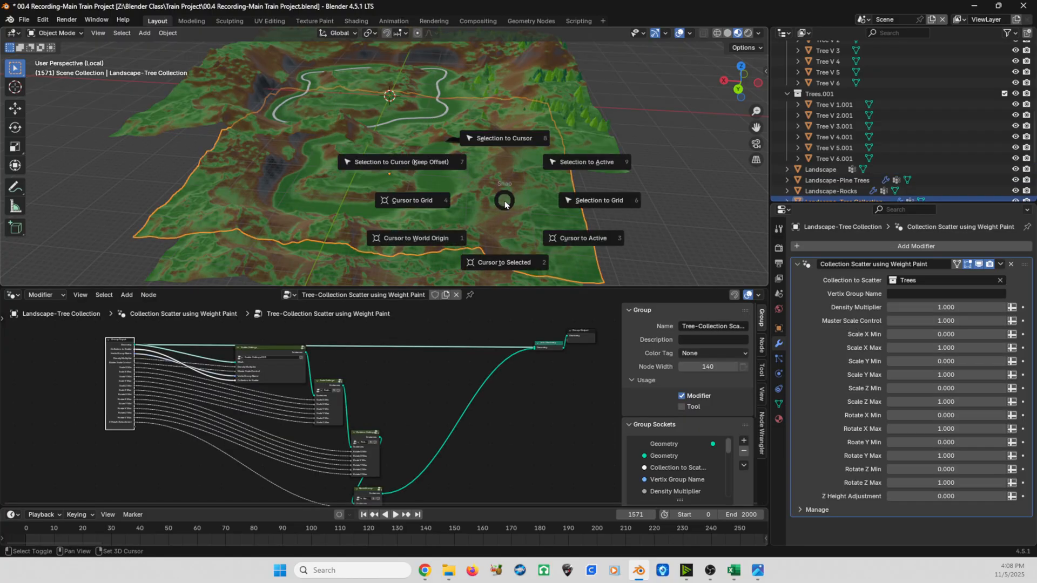
{"action": "left_click", "coordinate": [504, 139]}
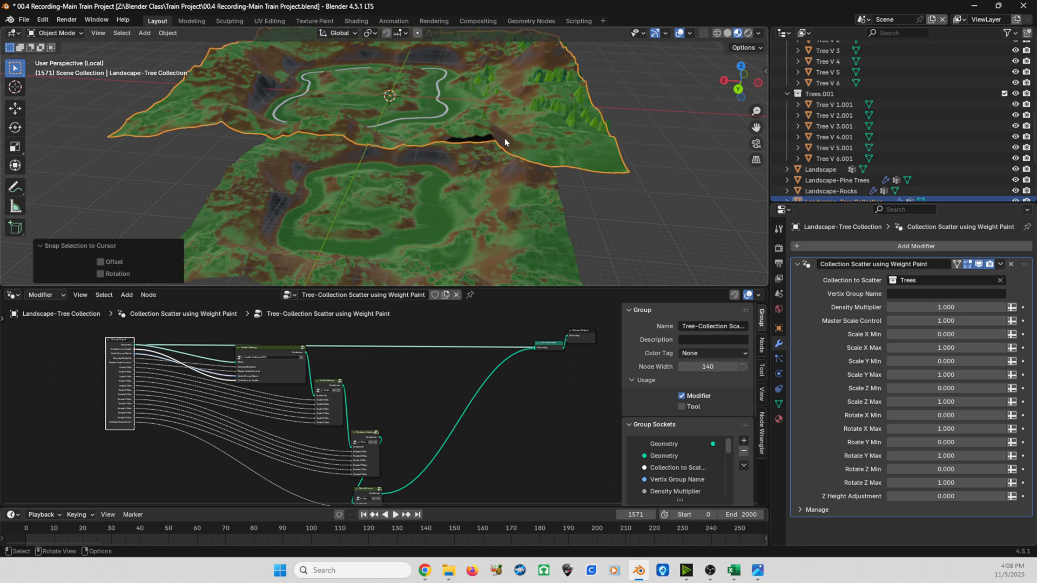
- Detach and delete the Join Geometry node in the Tree-Collection Scatter node group, leaving the scattered instances wired directly to the Group Output
{"action": "middle_click_drag", "start_coordinate": [503, 138], "coordinate": [463, 131]}
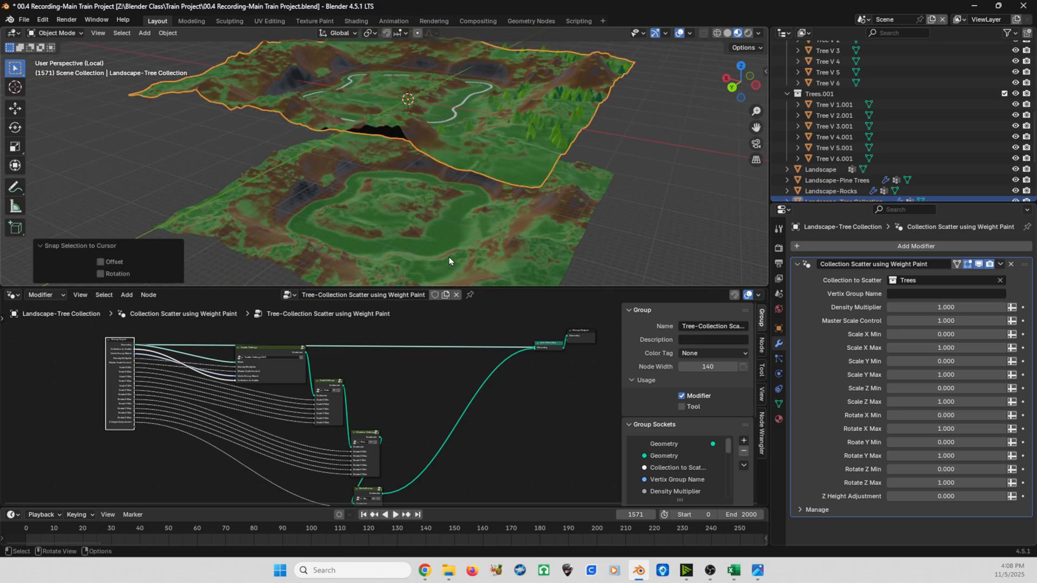
{"action": "scroll", "coordinate": [473, 410], "scroll_direction": "up", "scroll_amount": 4}
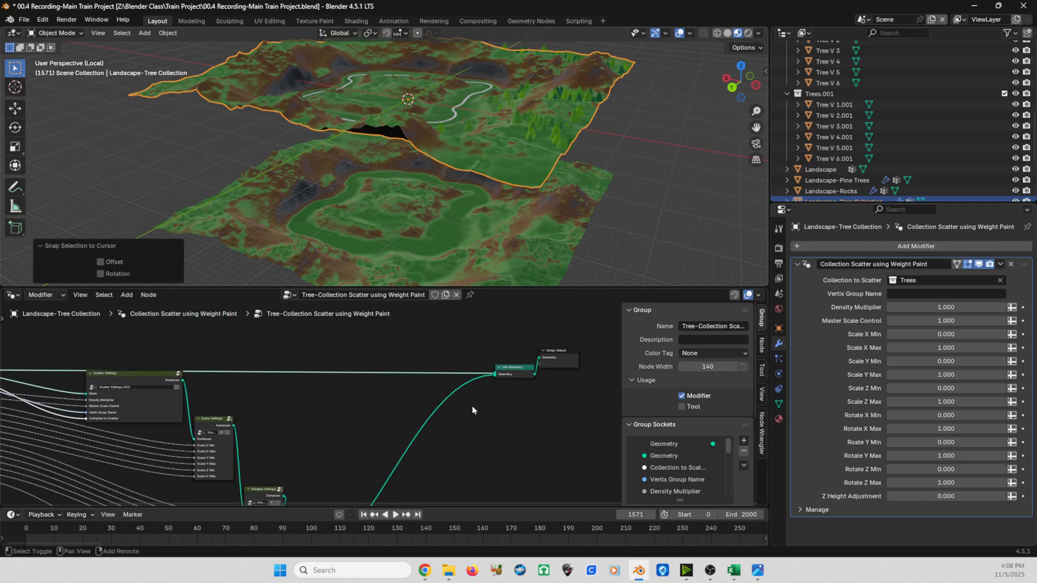
{"action": "scroll", "coordinate": [483, 385], "scroll_direction": "up", "scroll_amount": 2}
{"action": "scroll", "coordinate": [451, 397], "scroll_direction": "up", "scroll_amount": 1}
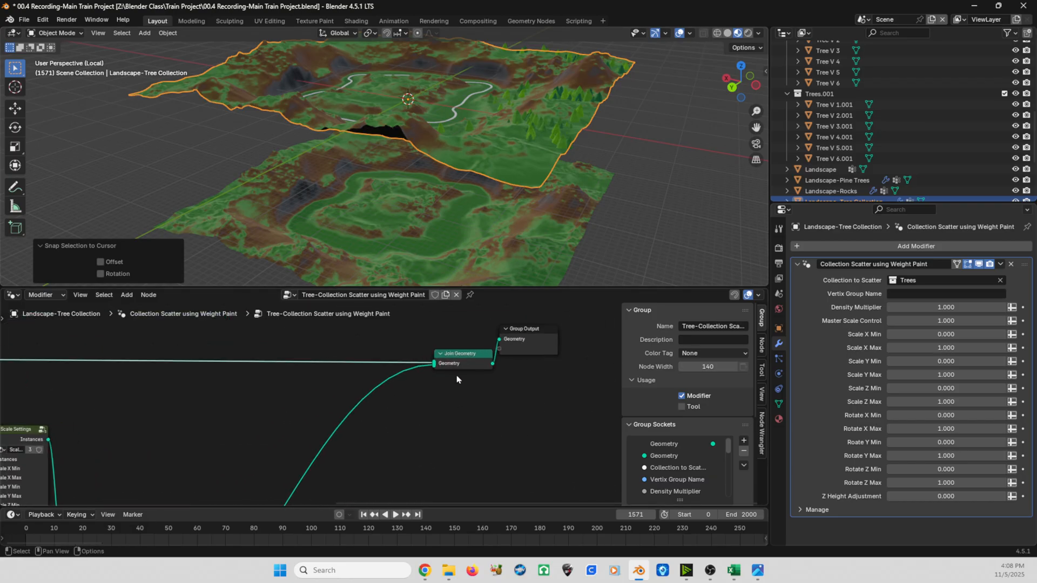
{"action": "scroll", "coordinate": [435, 374], "scroll_direction": "up", "scroll_amount": 1}
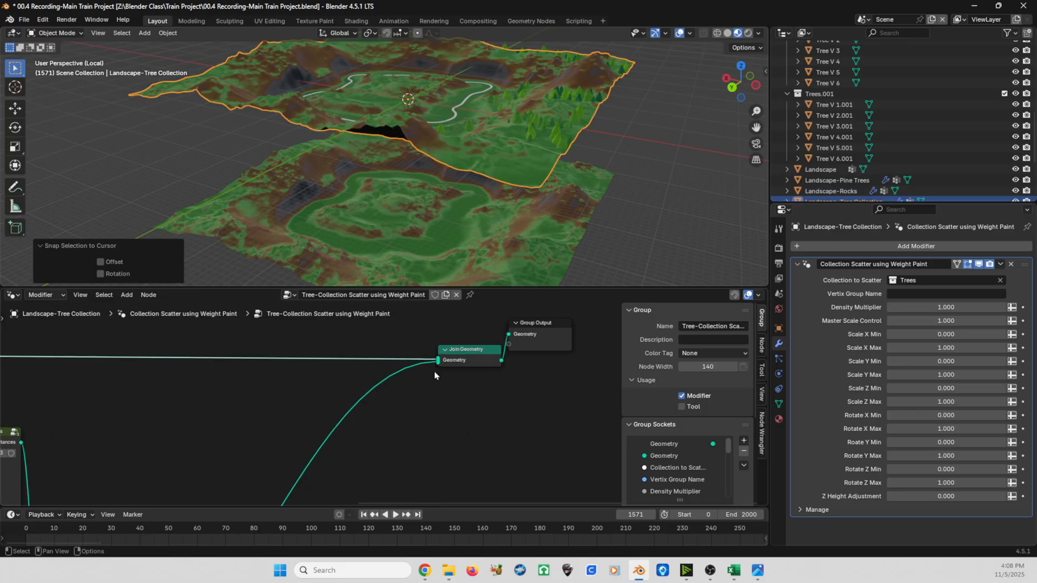
{"action": "left_click_drag", "start_coordinate": [451, 360], "coordinate": [507, 339]}
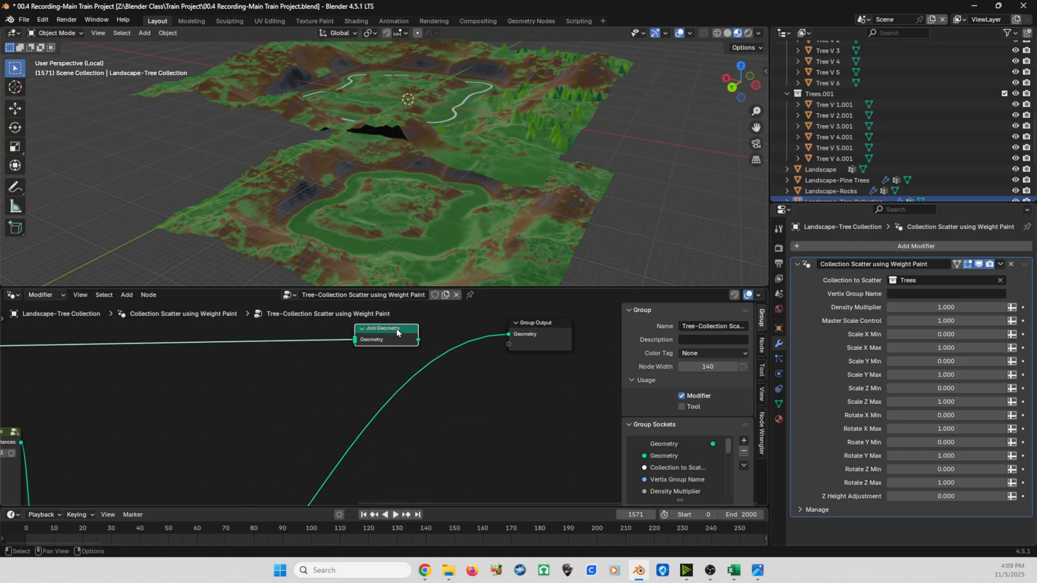
{"action": "key", "text": "x"}
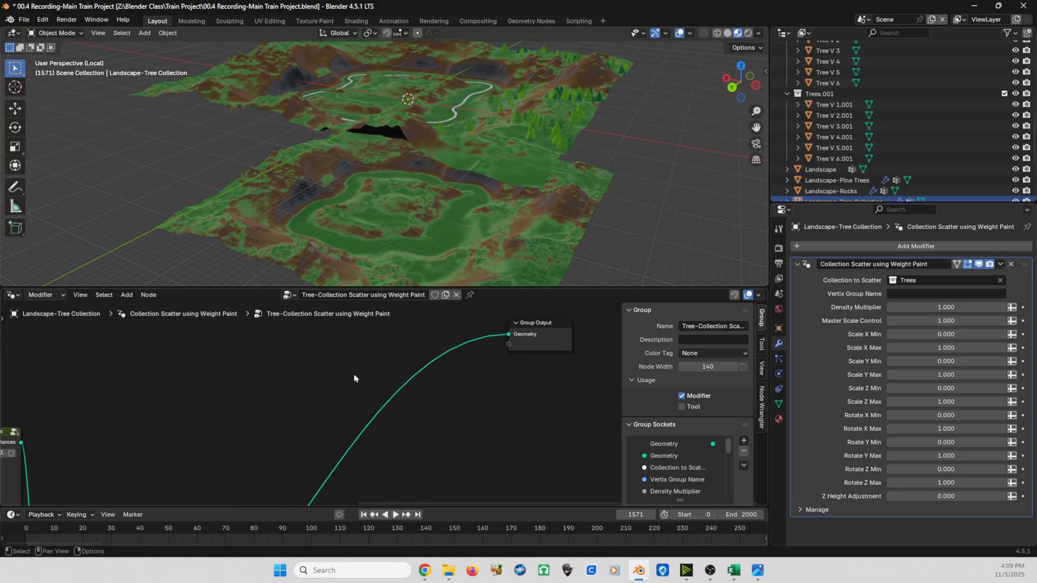